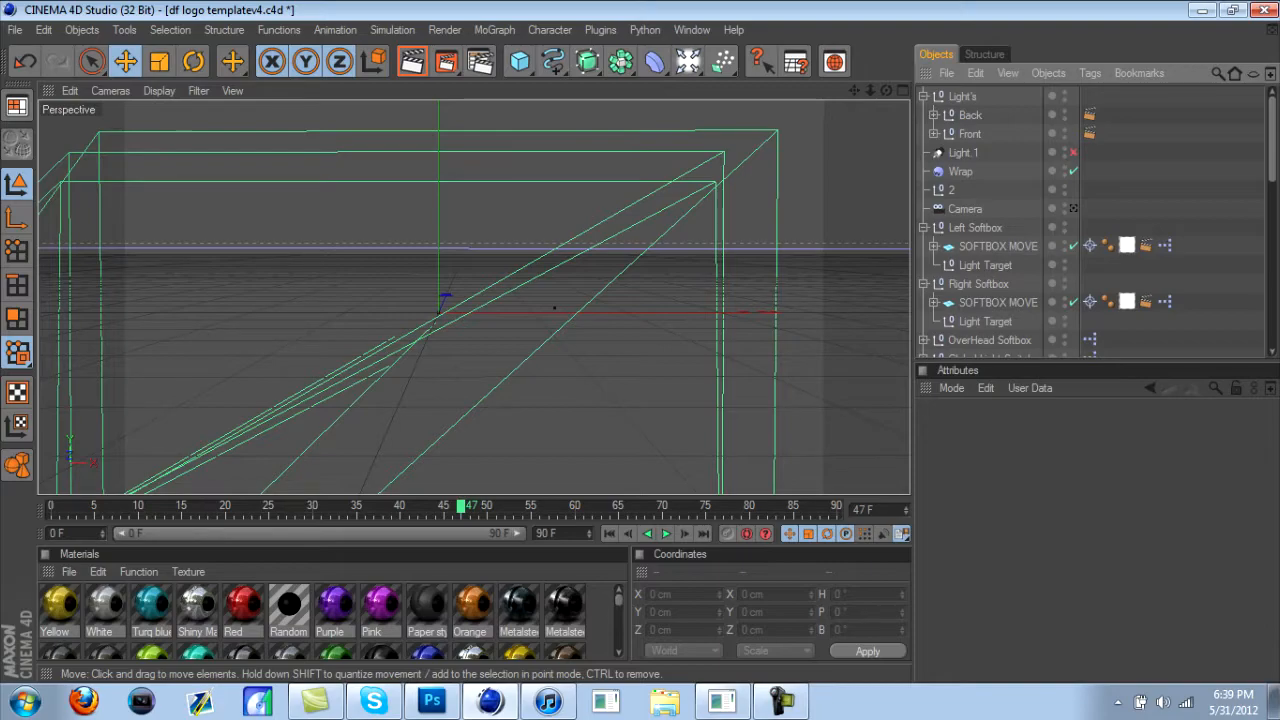
# Step: Add a MoText object to the scene and set its text to "BRUTE"
pyautogui.click(494, 29)
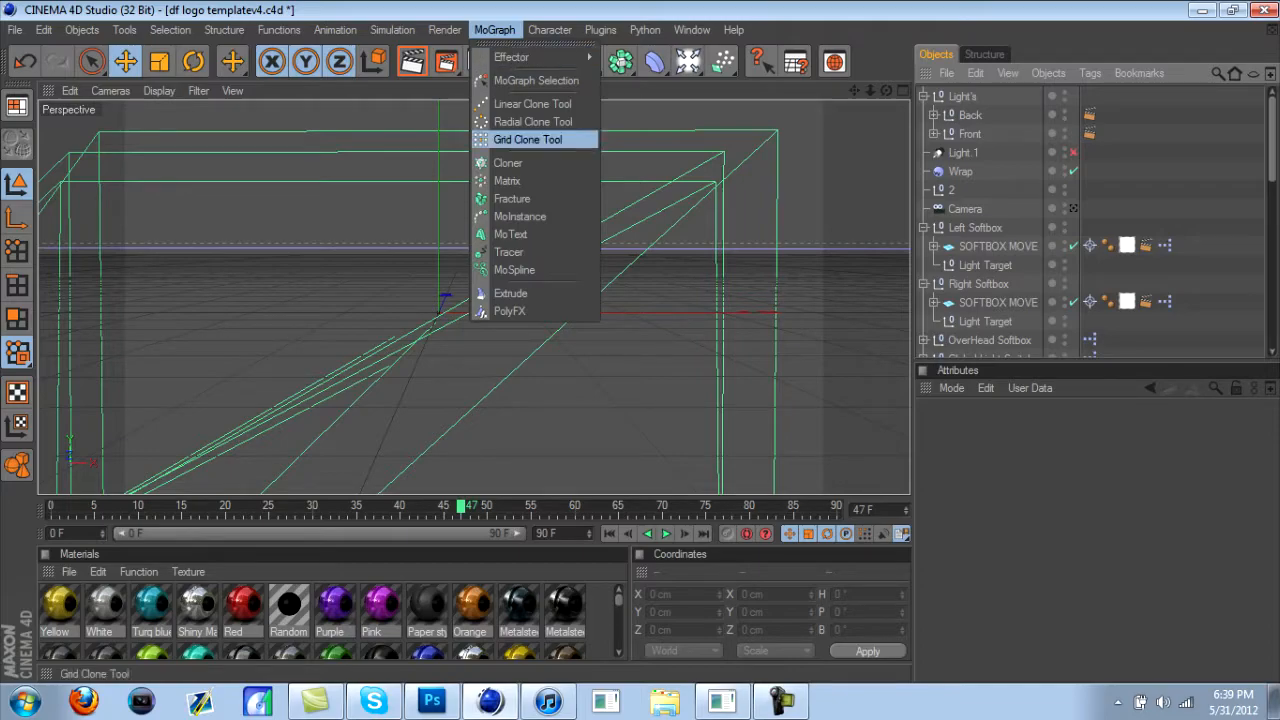
pyautogui.click(510, 234)
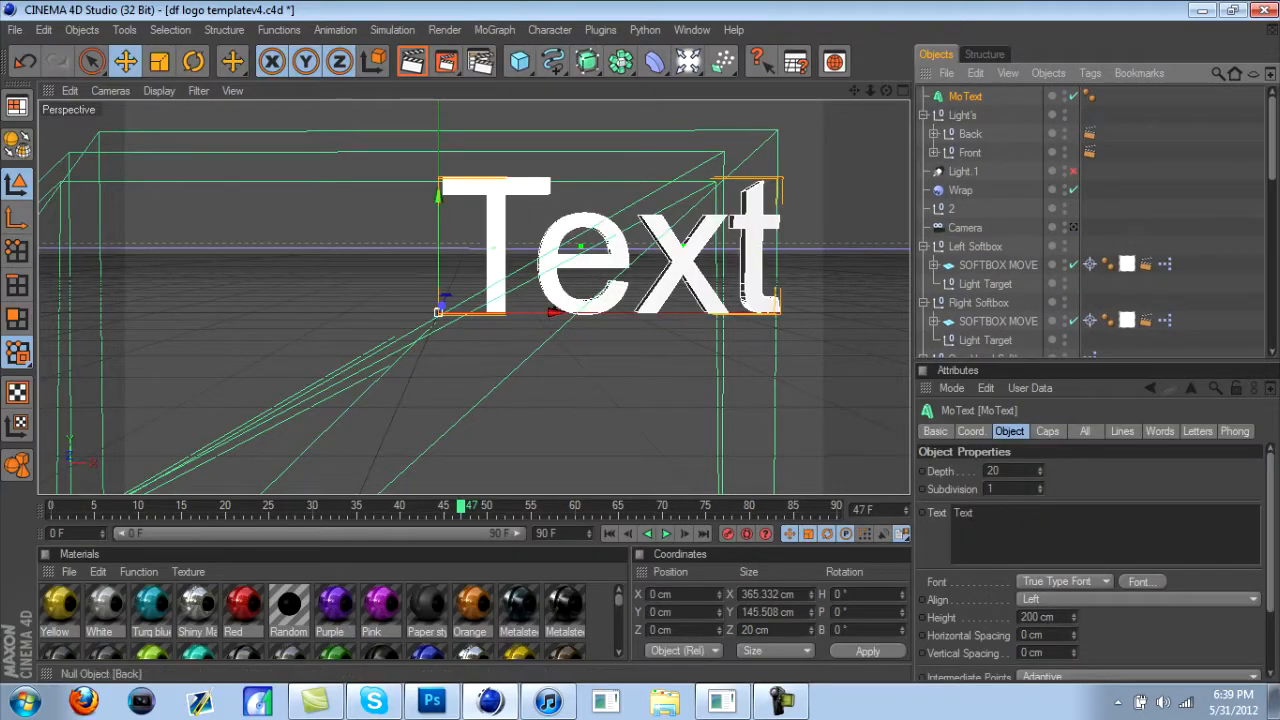
pyautogui.click(974, 512)
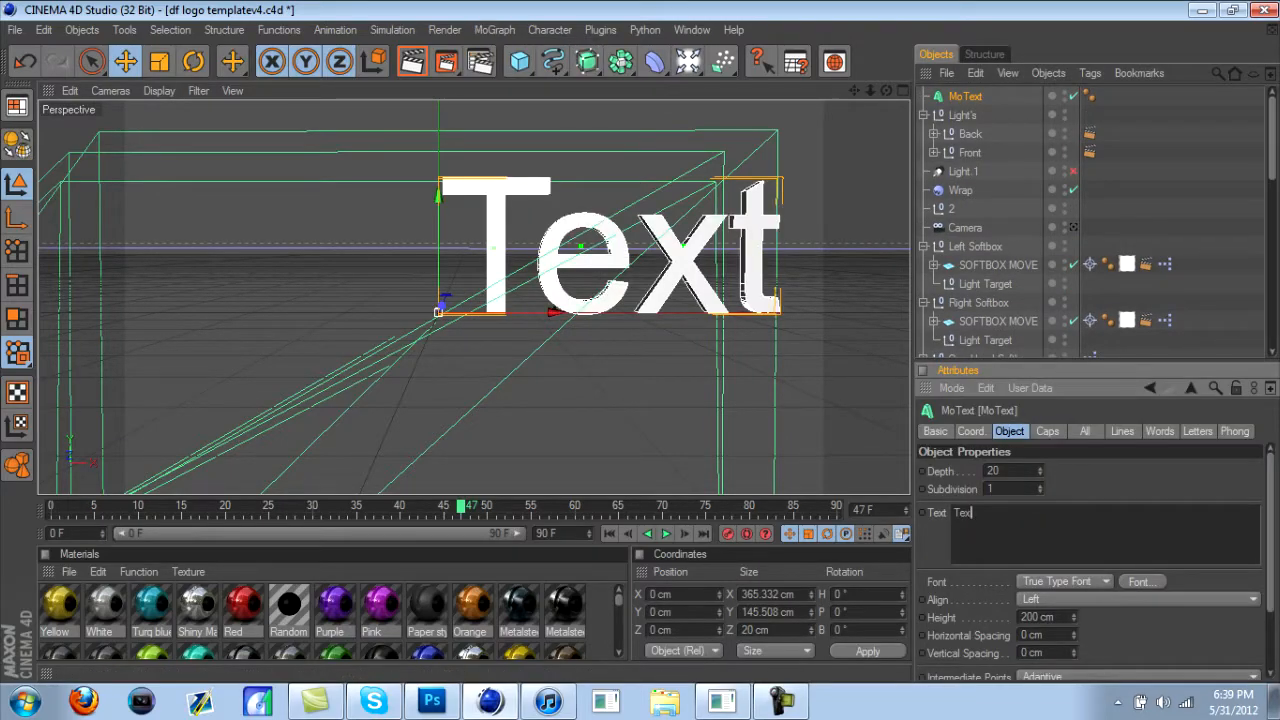
pyautogui.write('BRUTE')
# Step: Change the text's font to Transformers in the Bold Oblique style
pyautogui.click(1140, 581)
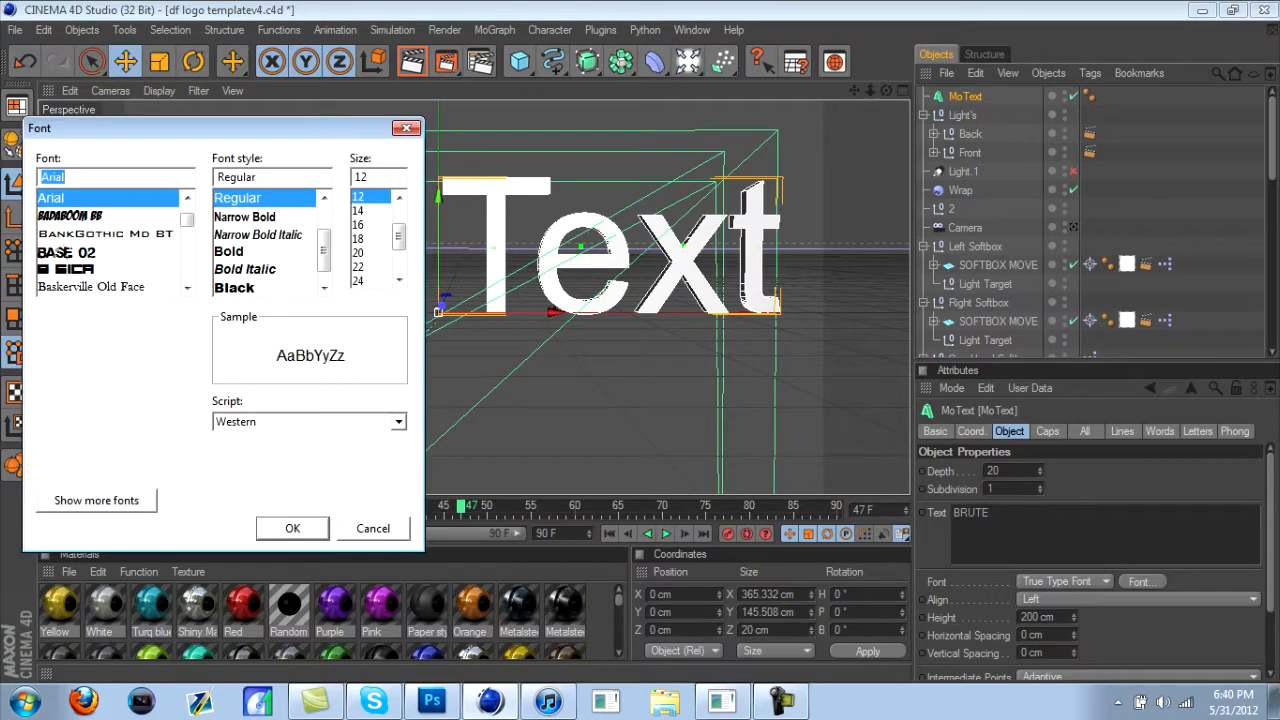
pyautogui.click(187, 288)
pyautogui.click(187, 288)
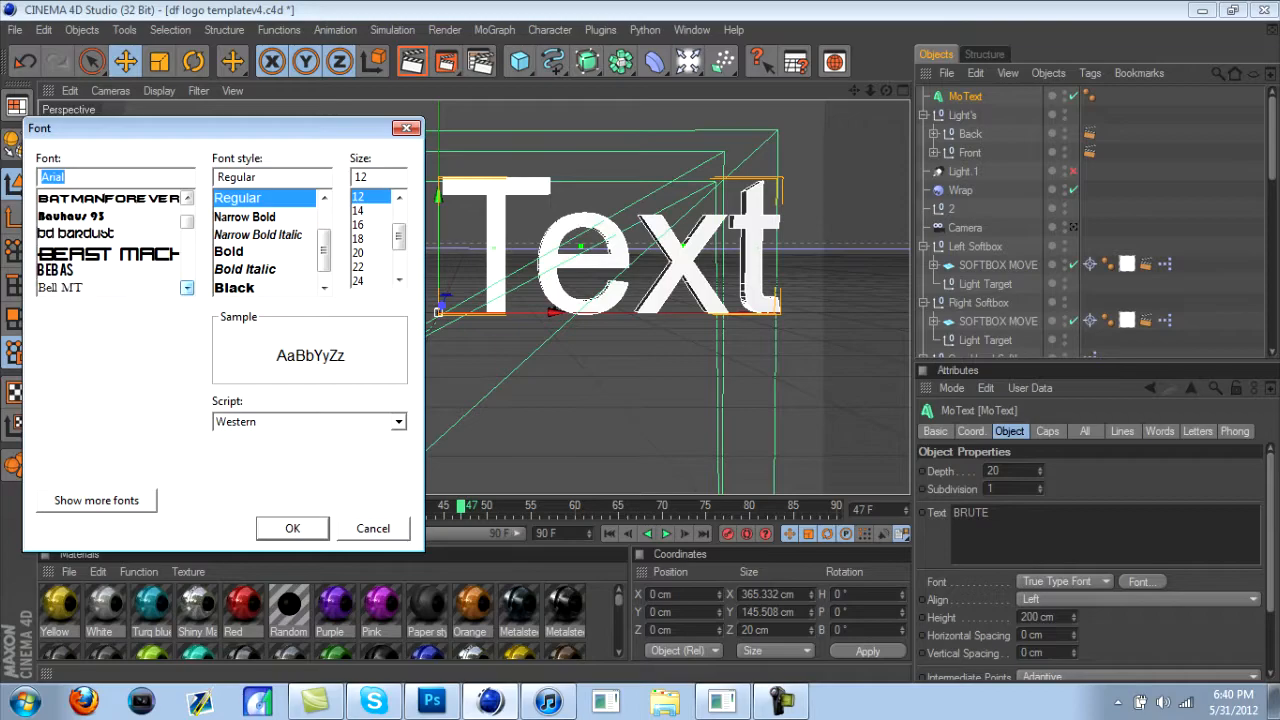
pyautogui.click(187, 288)
pyautogui.click(110, 177)
pyautogui.press('BackSpace')
pyautogui.press('BackSpace')
pyautogui.press('BackSpace')
pyautogui.press('BackSpace')
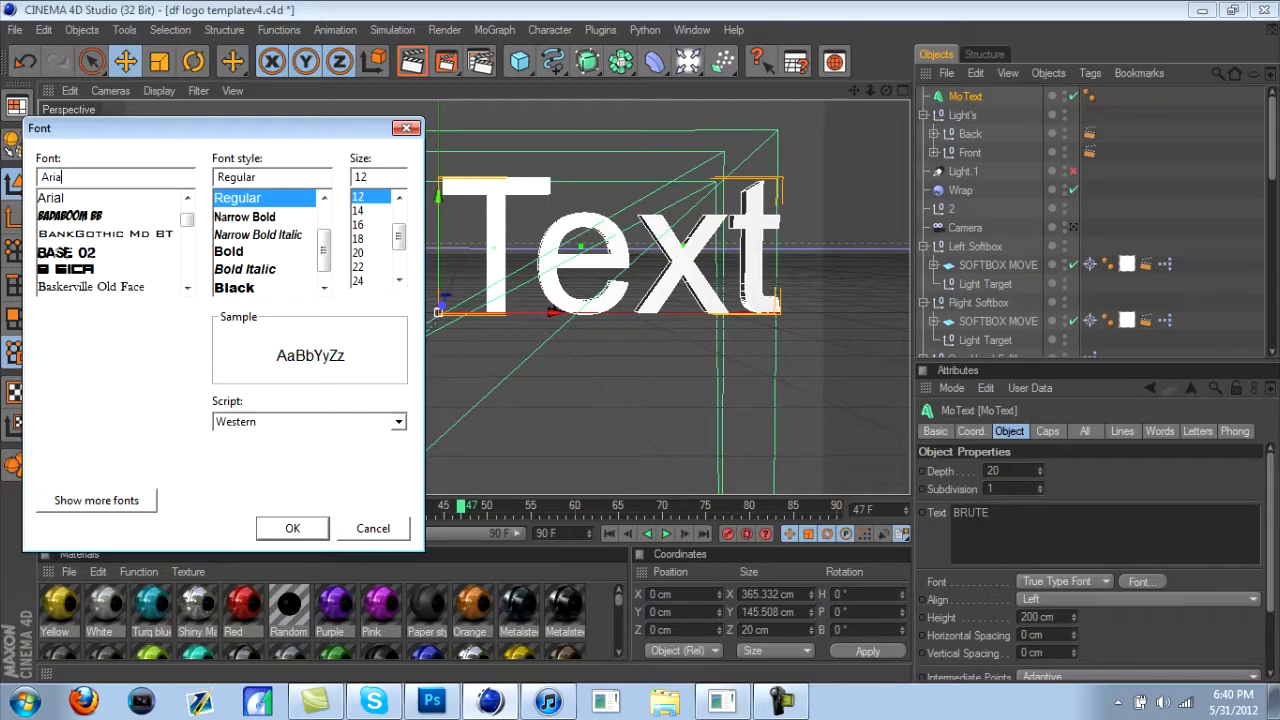
pyautogui.press('BackSpace')
pyautogui.write('tran')
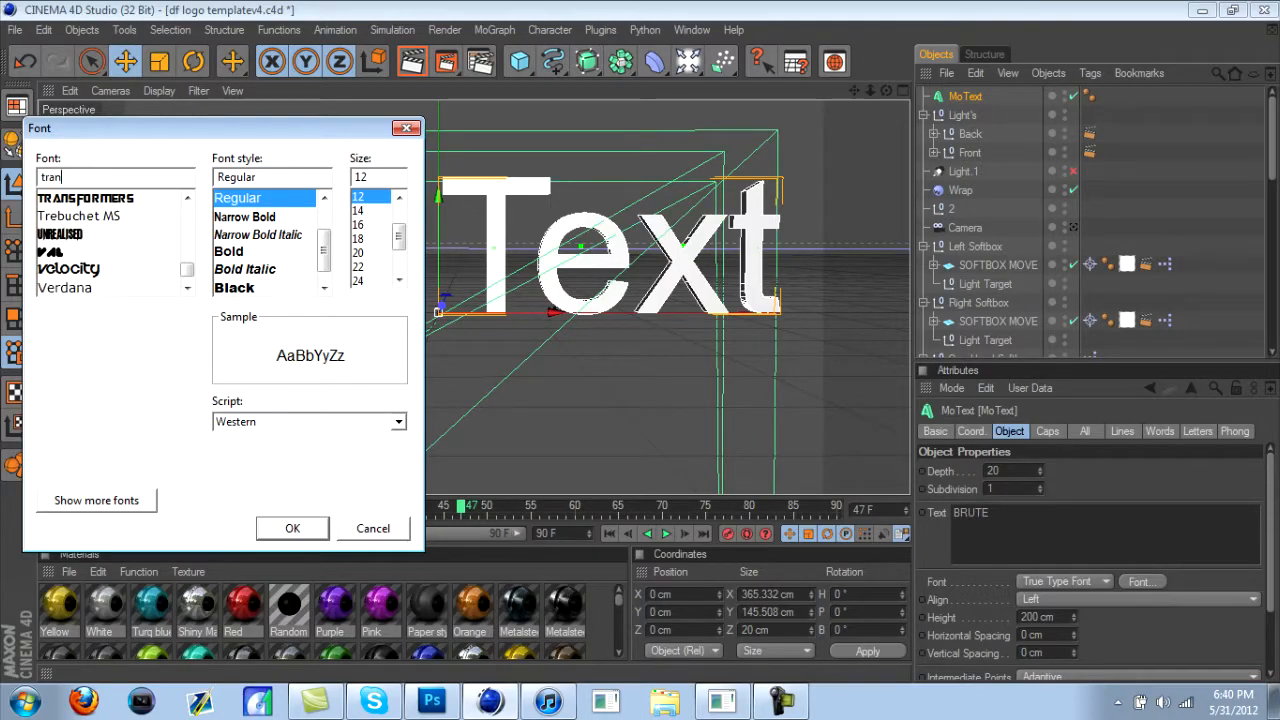
pyautogui.click(86, 198)
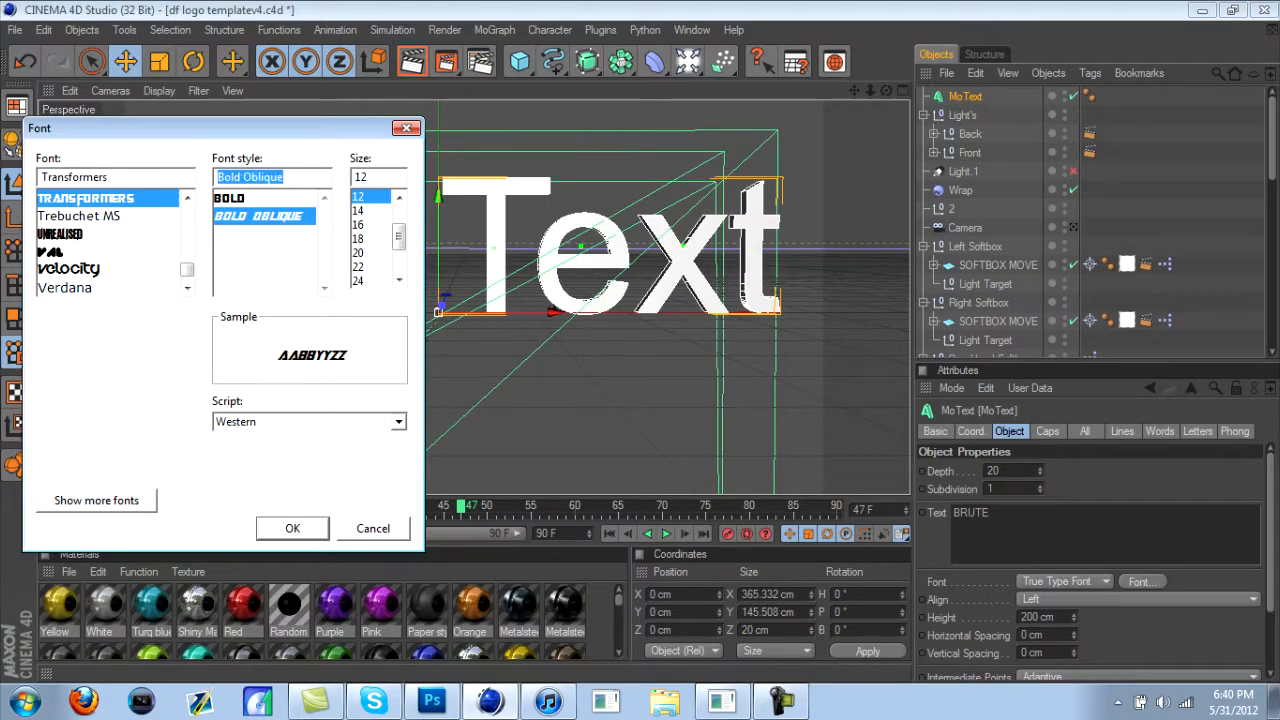
pyautogui.press('Return')
# Step: Set the BRUTE text's depth to 200 and duplicate the MoText object
pyautogui.moveTo(854, 90); pyautogui.dragTo(639, 94)
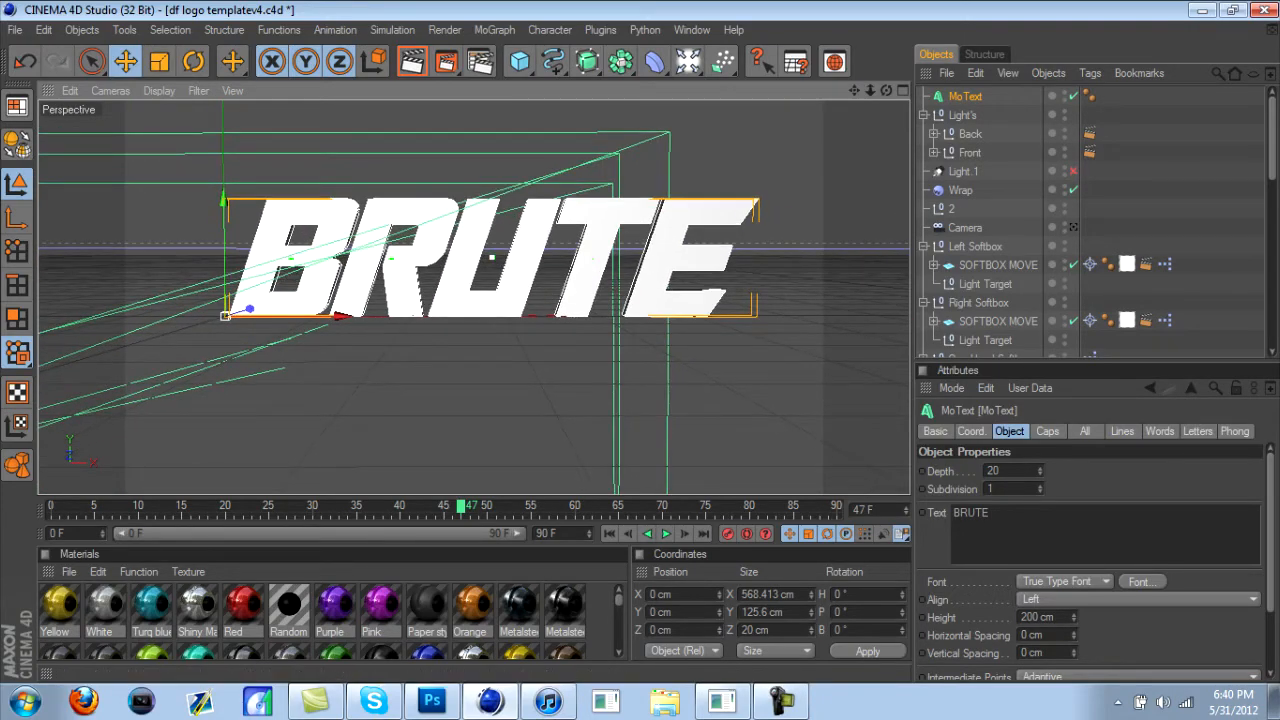
pyautogui.click(993, 470)
pyautogui.write('0')
pyautogui.press('Return')
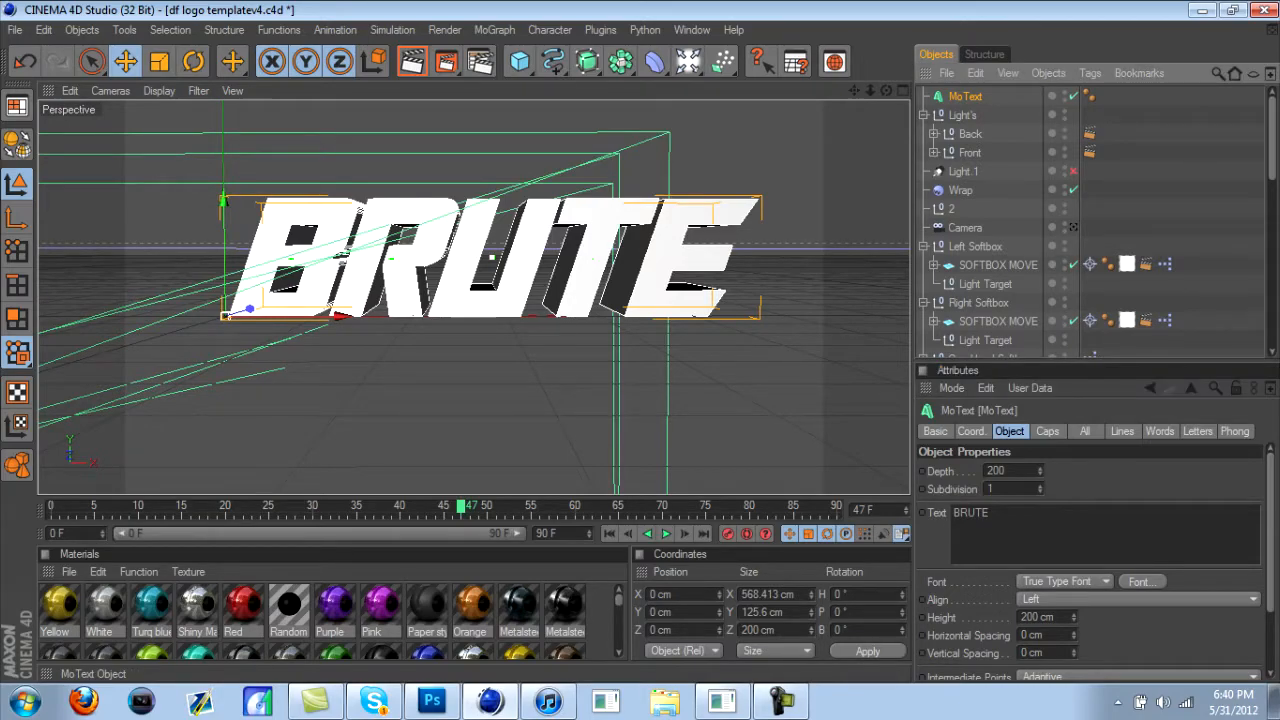
pyautogui.hotkey('ctrl', 'c')
pyautogui.hotkey('ctrl', 'v')
# Step: Set both the start and end caps of the original MoText object to Fillet Cap
pyautogui.click(965, 115)
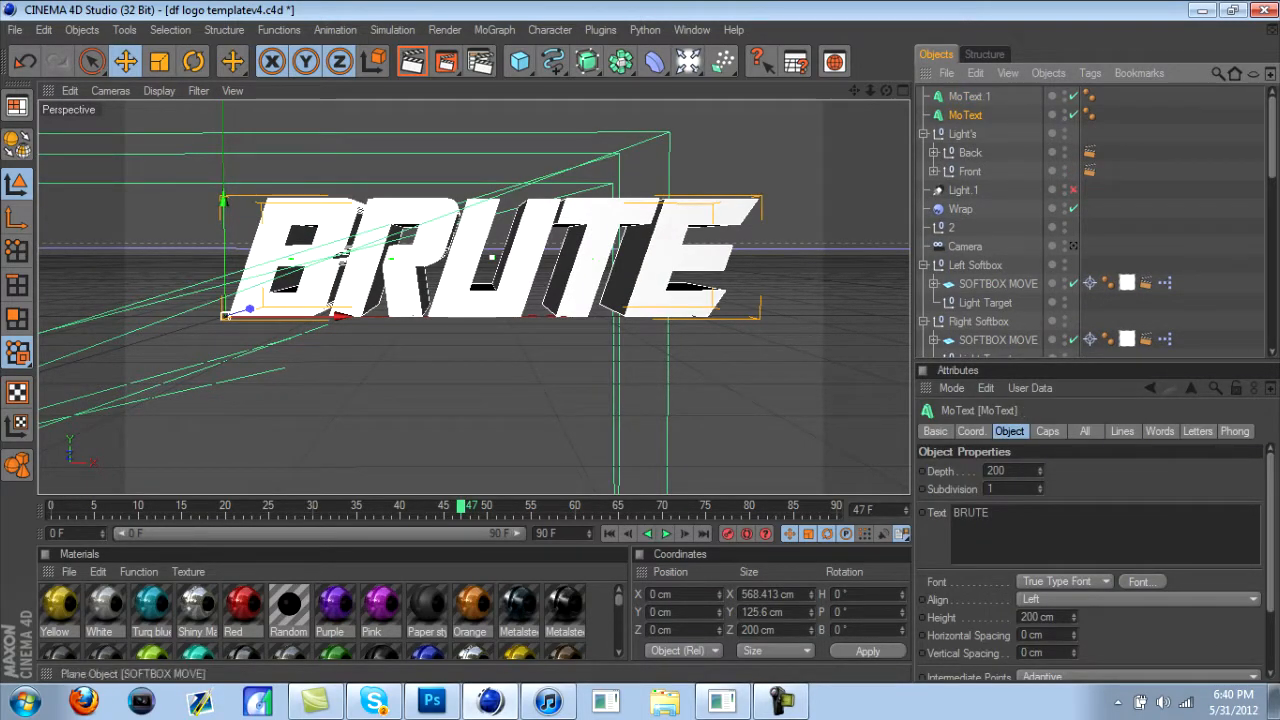
pyautogui.click(1047, 431)
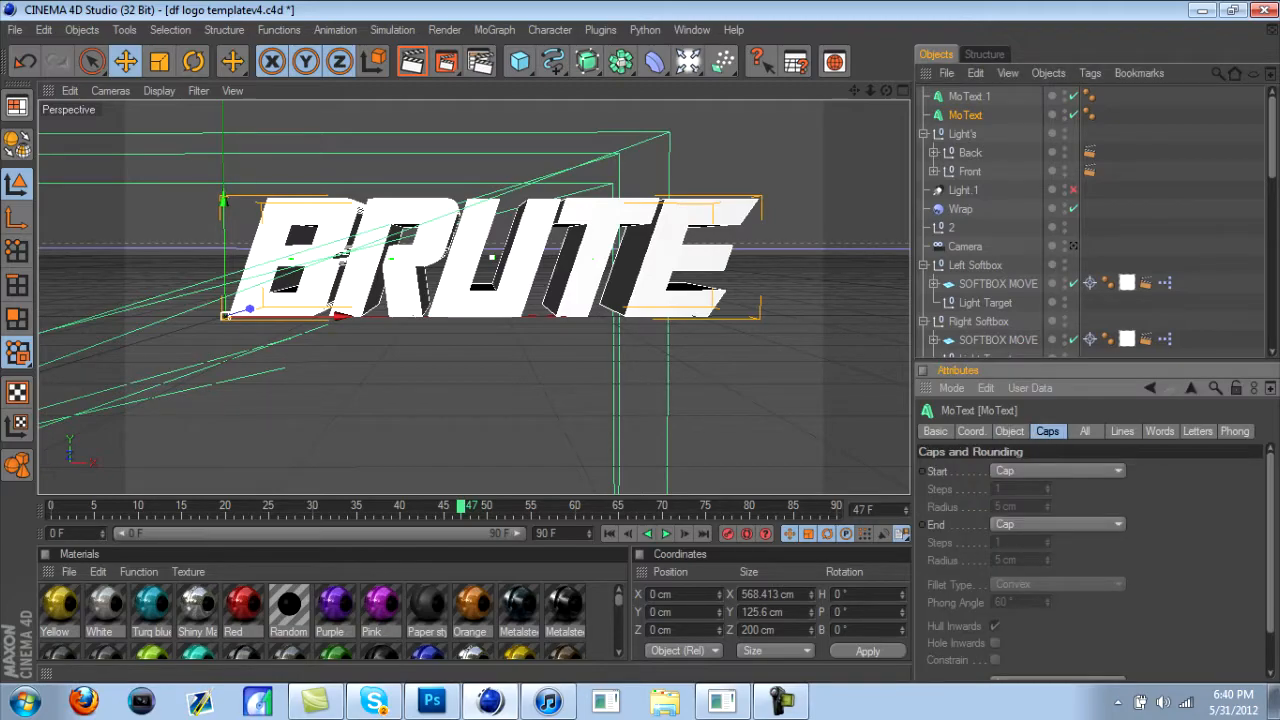
pyautogui.click(1057, 471)
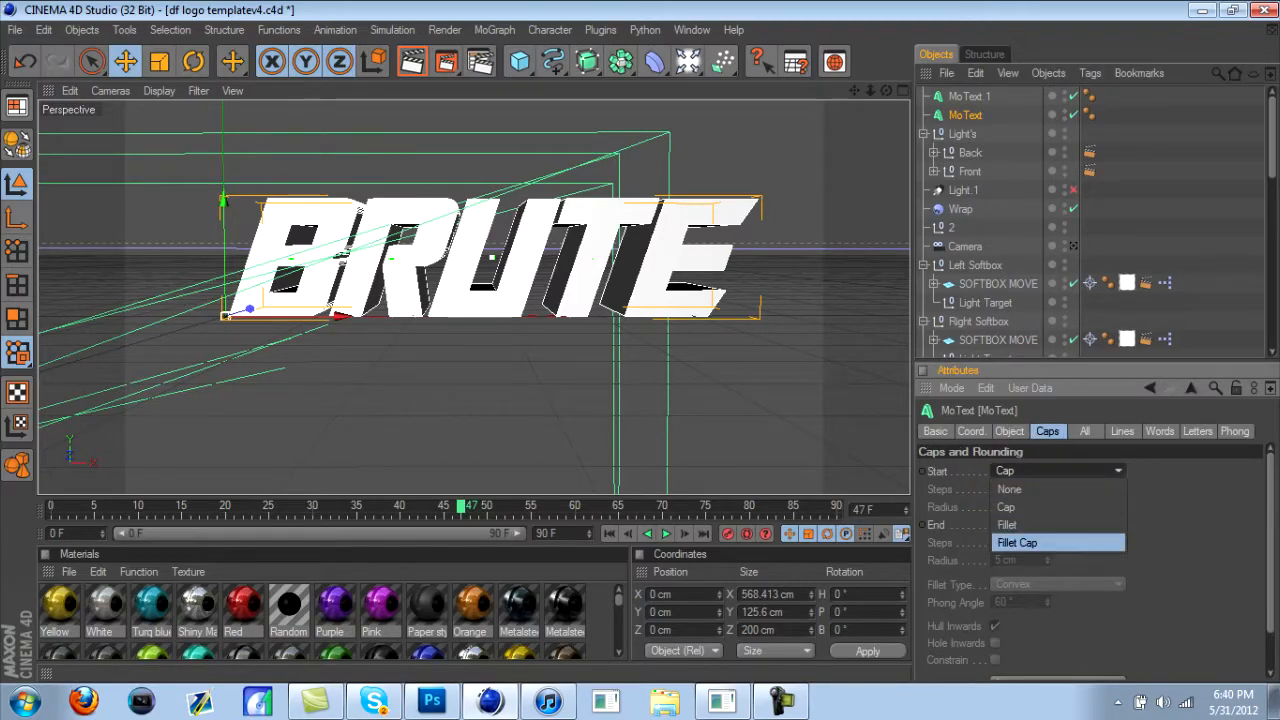
pyautogui.click(1020, 542)
pyautogui.click(1057, 524)
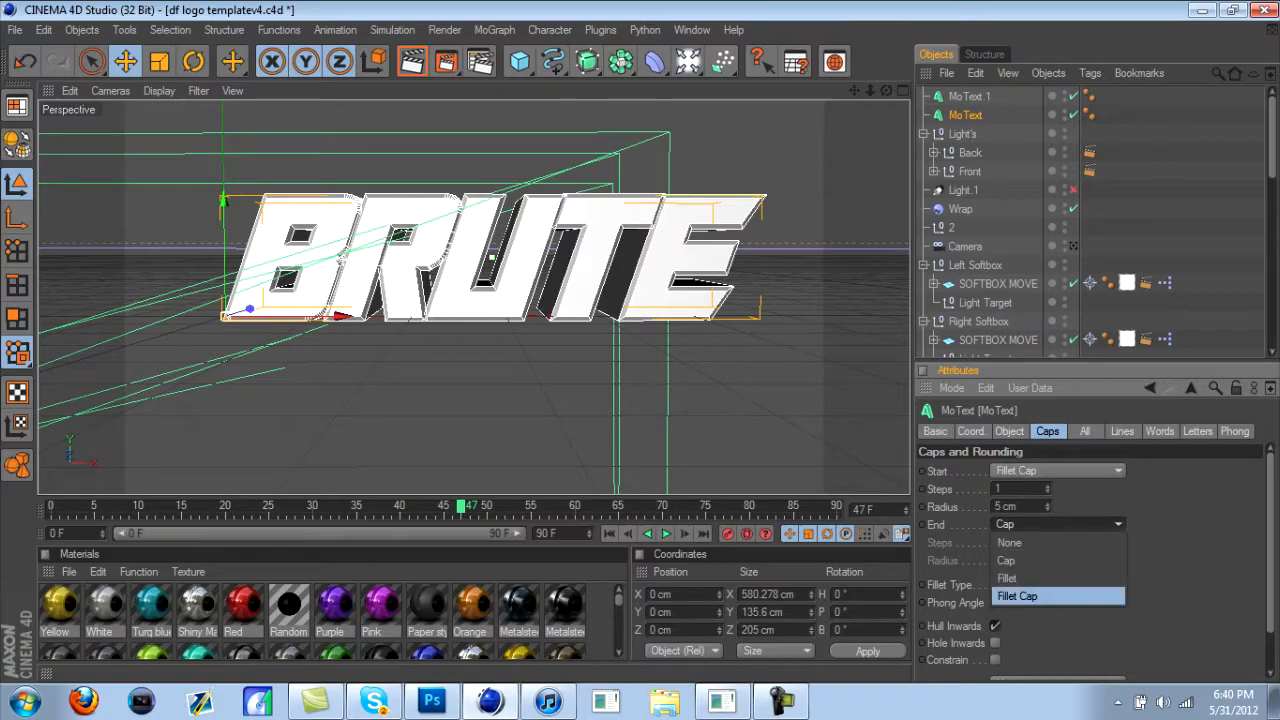
pyautogui.click(1015, 592)
# Step: Set the start and end fillet radius of the original MoText object to 1 cm
pyautogui.click(969, 97)
pyautogui.click(966, 115)
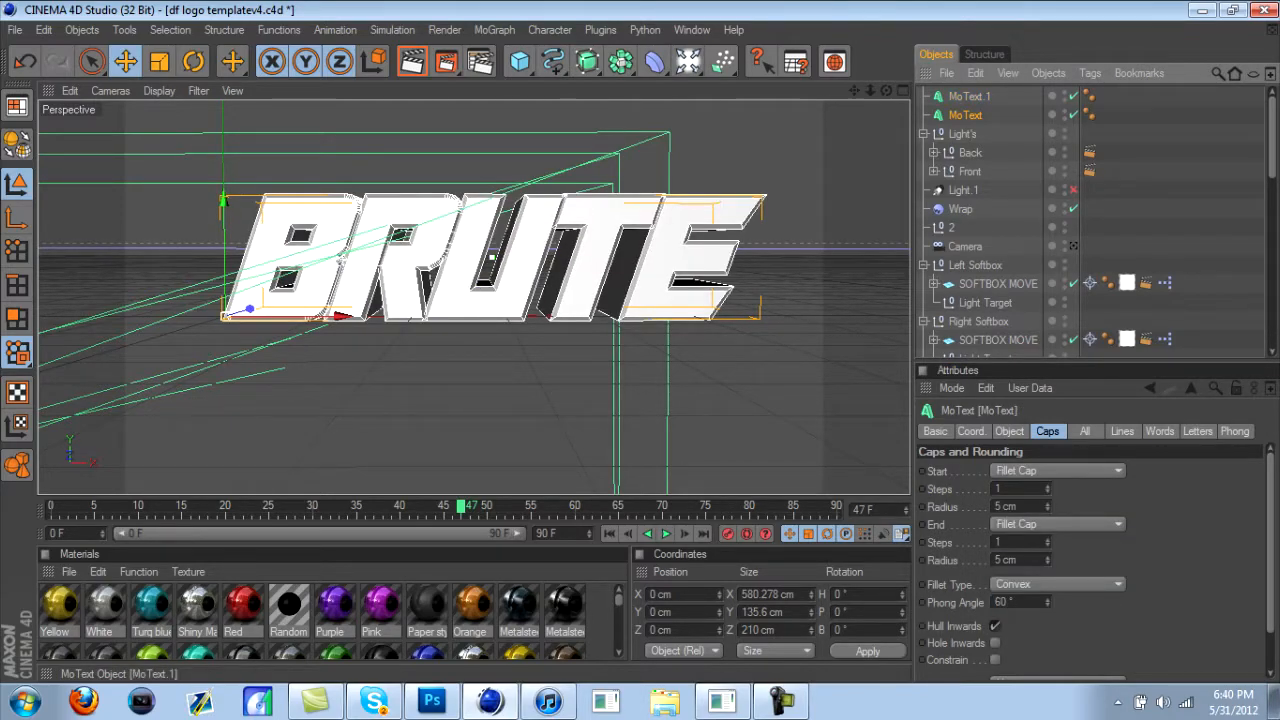
pyautogui.click(1001, 507)
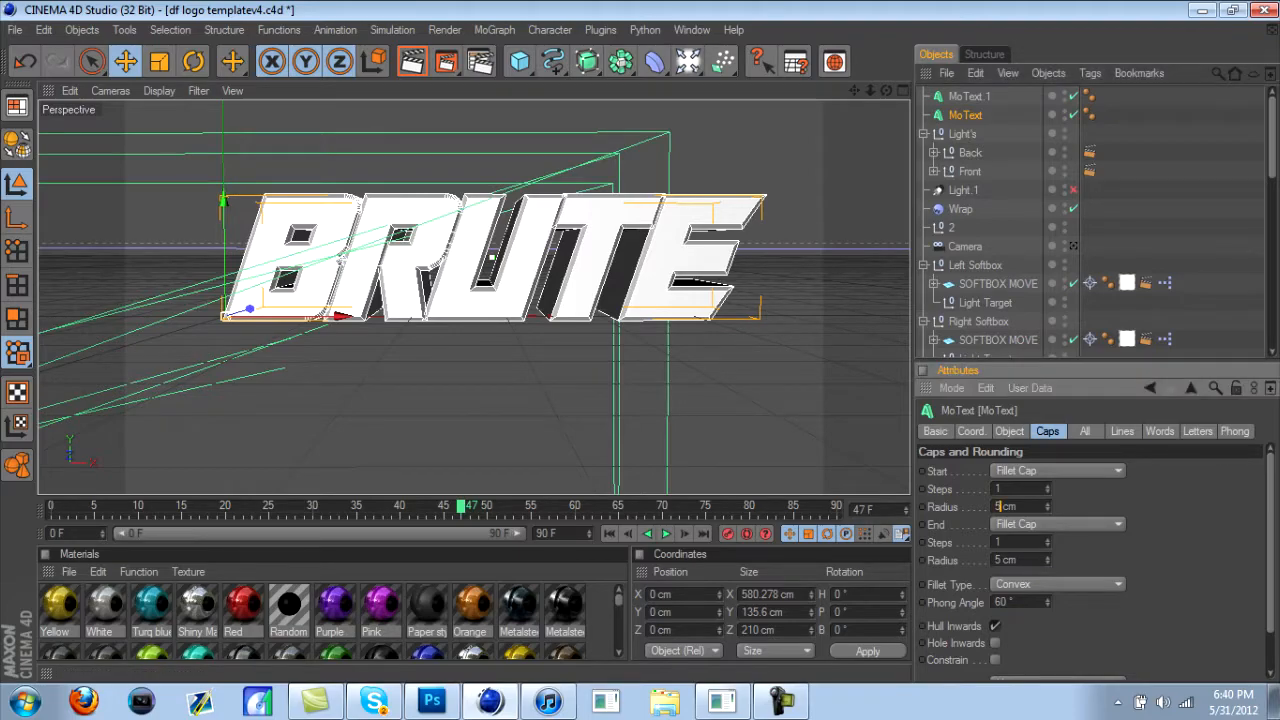
pyautogui.write('1')
pyautogui.press('Return')
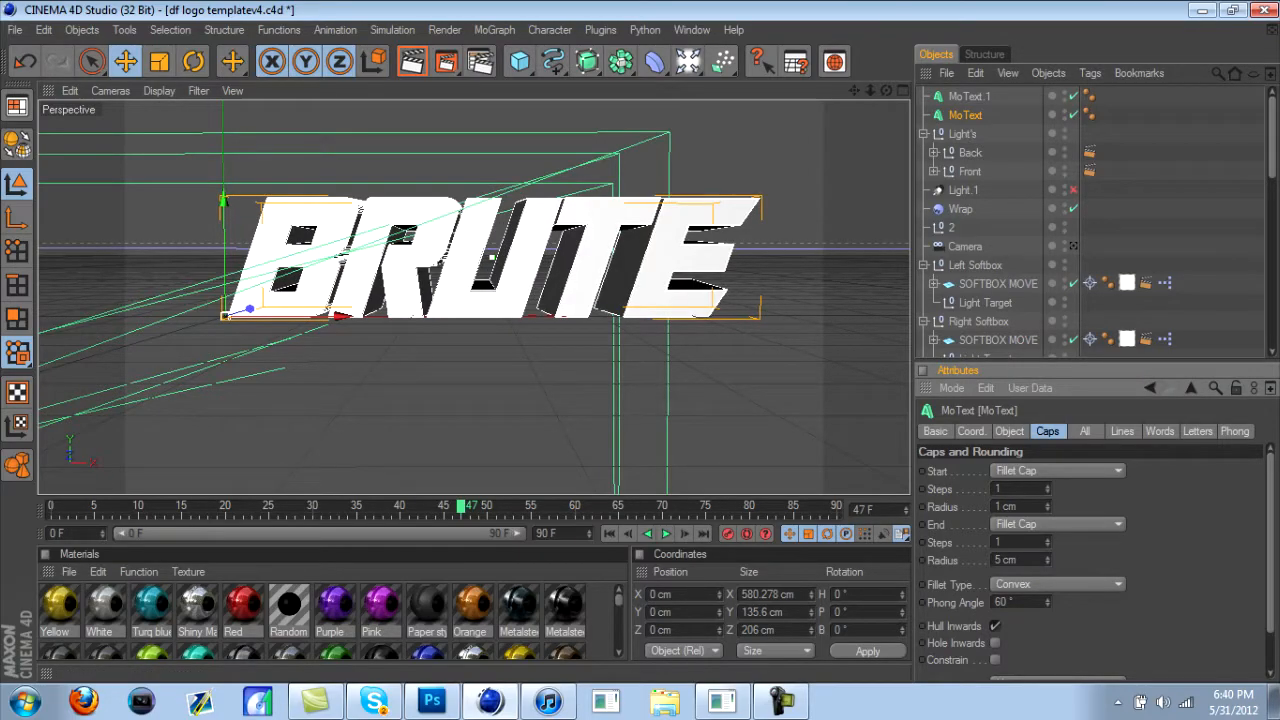
pyautogui.write('1')
pyautogui.press('Return')
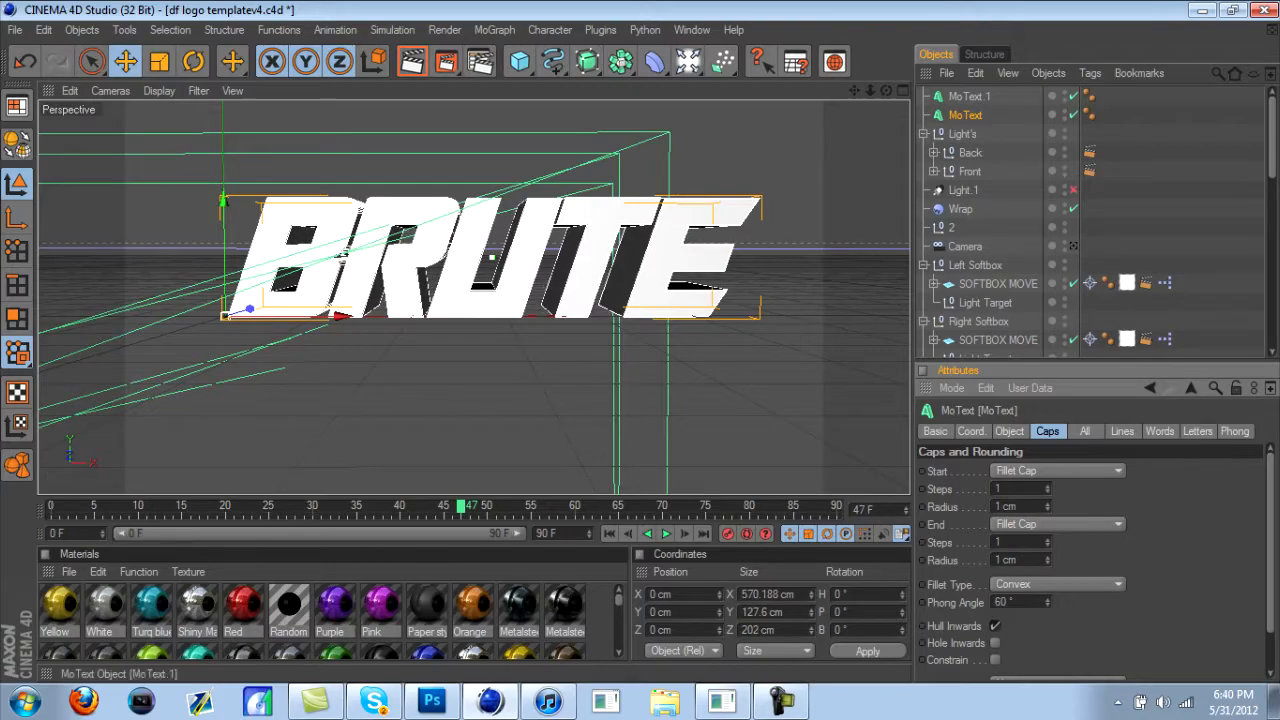
# Step: Set both the start and end caps of the duplicate MoText.1 to Fillet Cap
pyautogui.click(968, 96)
pyautogui.click(1058, 471)
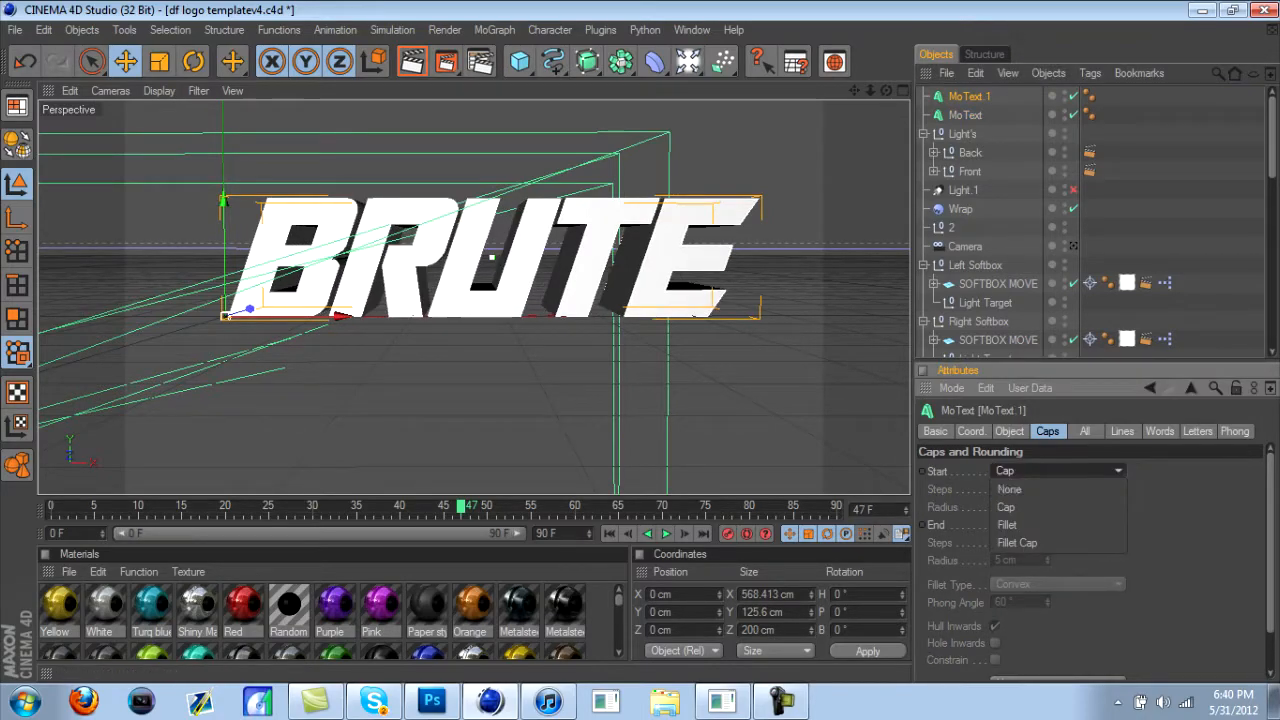
pyautogui.click(1058, 543)
pyautogui.click(1058, 524)
pyautogui.click(1050, 597)
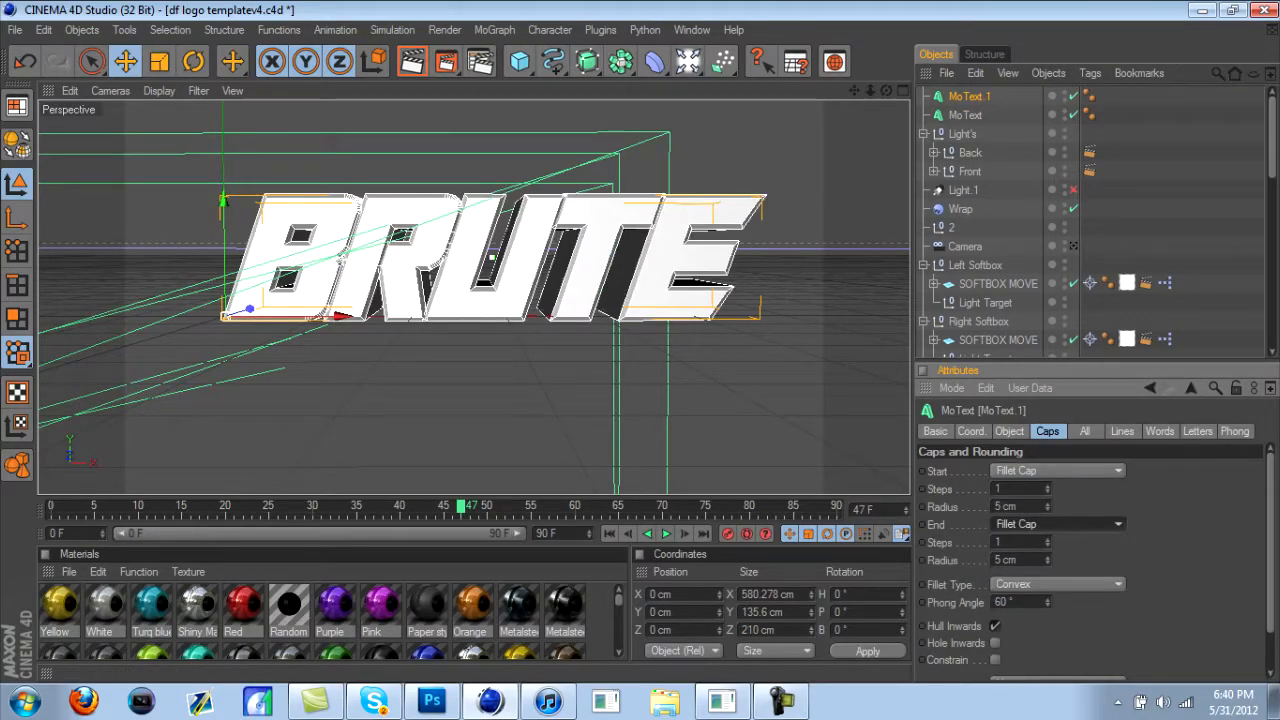
# Step: Set the start and end fillet radius of MoText.1 to 2 cm
pyautogui.click(997, 507)
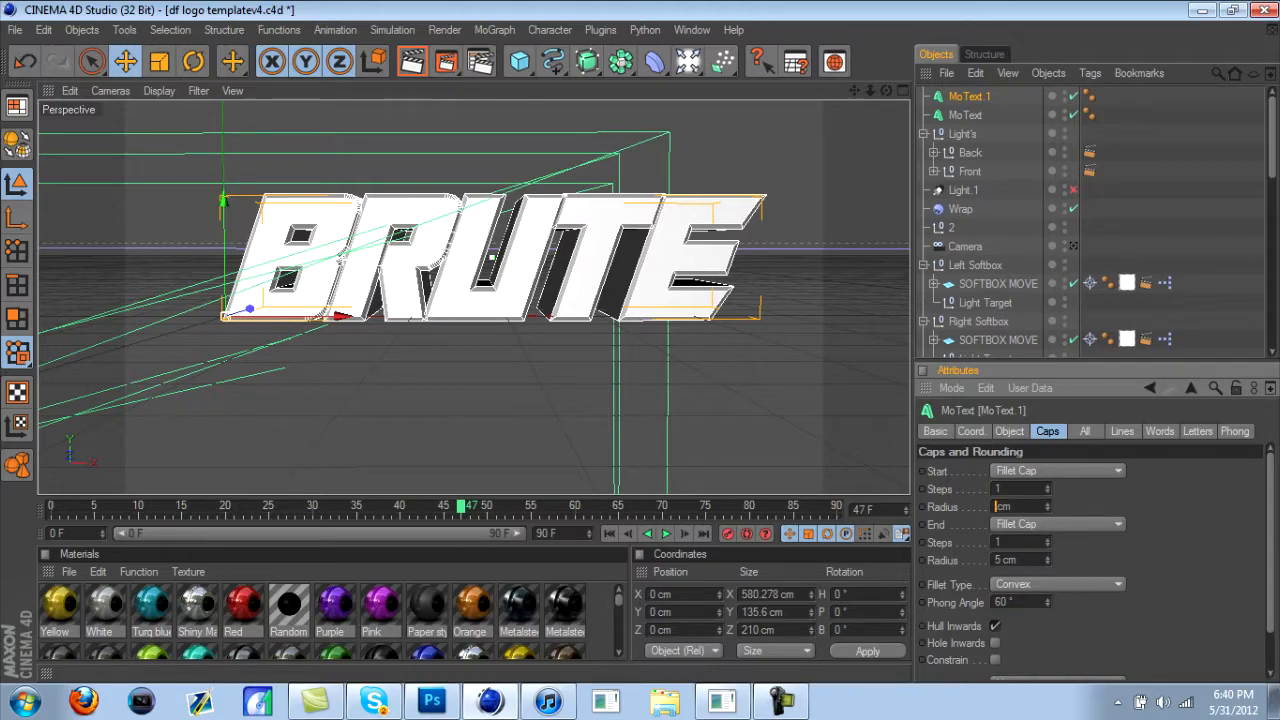
pyautogui.write('2')
pyautogui.press('Return')
pyautogui.write('2')
pyautogui.press('Return')
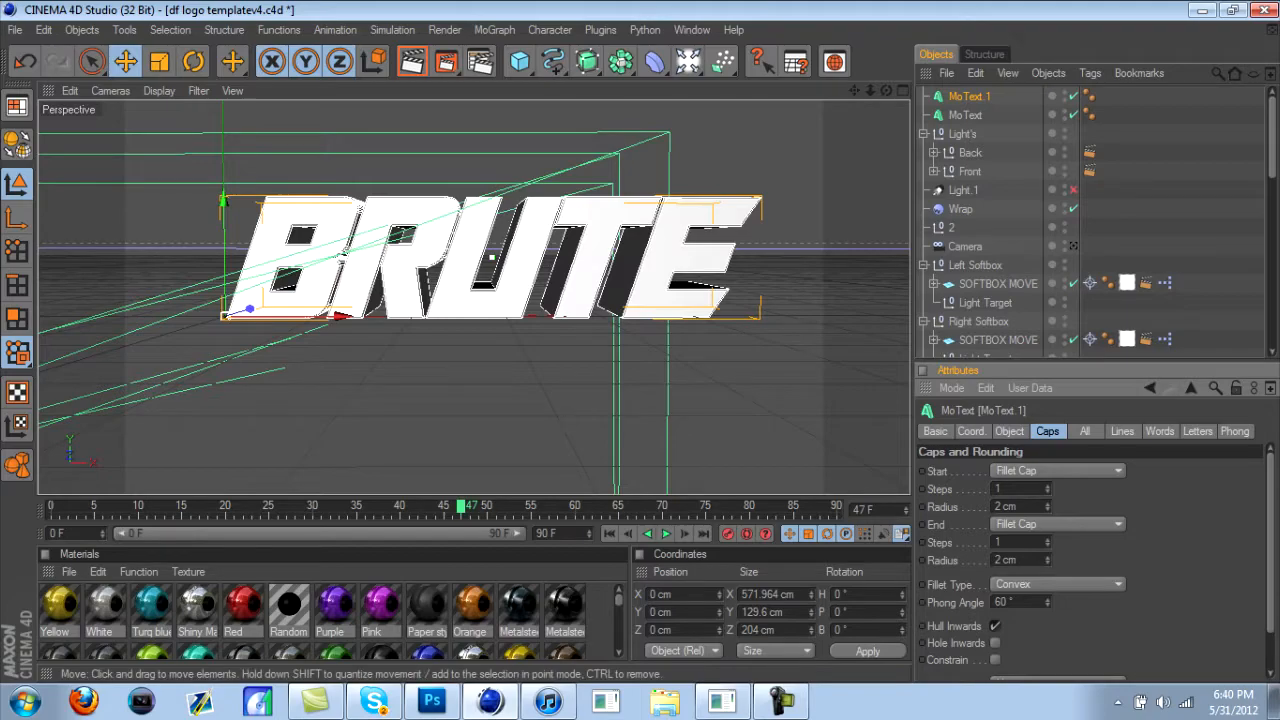
# Step: Enlarge the material library area and apply the blue Mat.11 material to the original MoText object
pyautogui.moveTo(886, 91); pyautogui.dragTo(880, 87)
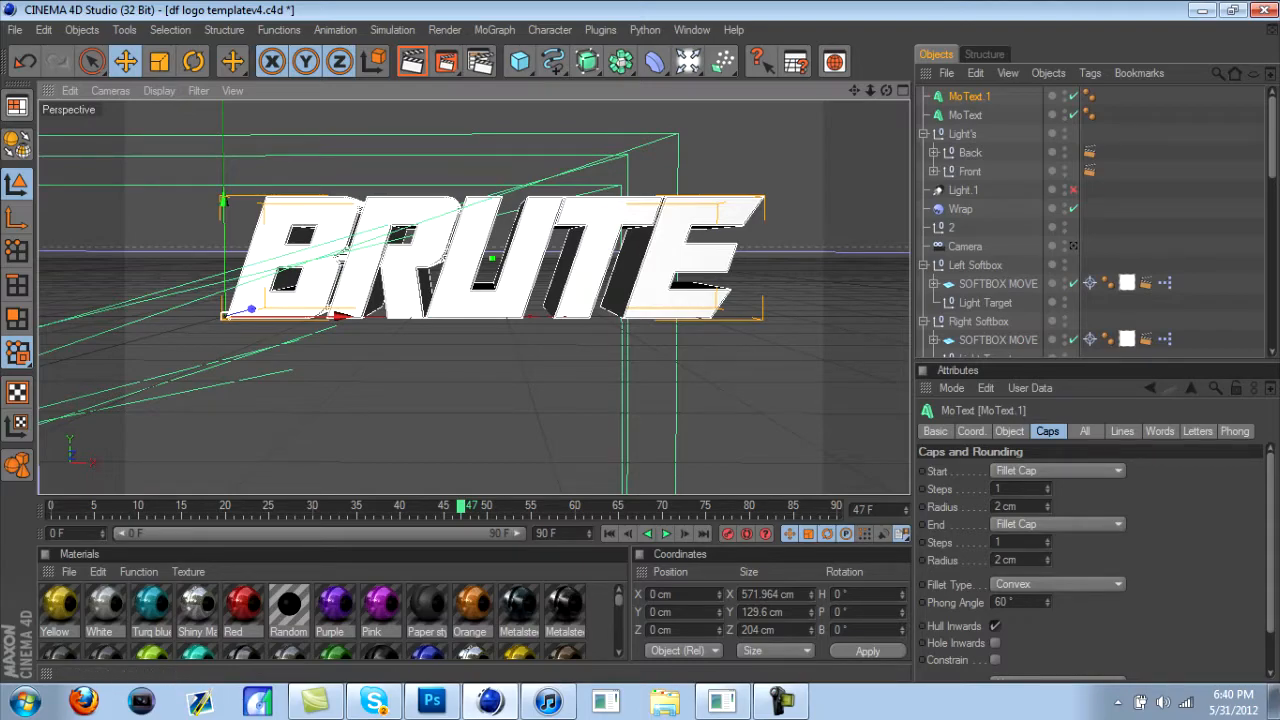
pyautogui.moveTo(474, 546); pyautogui.dragTo(474, 430)
pyautogui.scroll(-5, 331, 562)
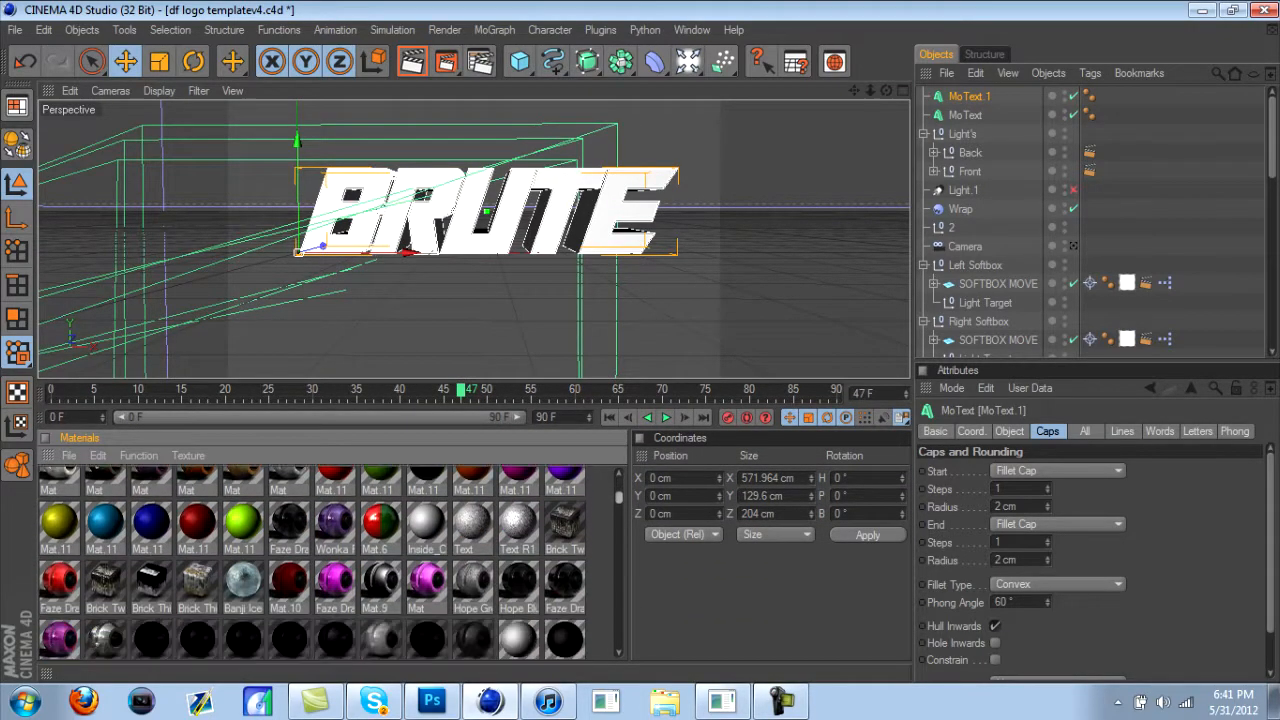
pyautogui.scroll(-3, 331, 562)
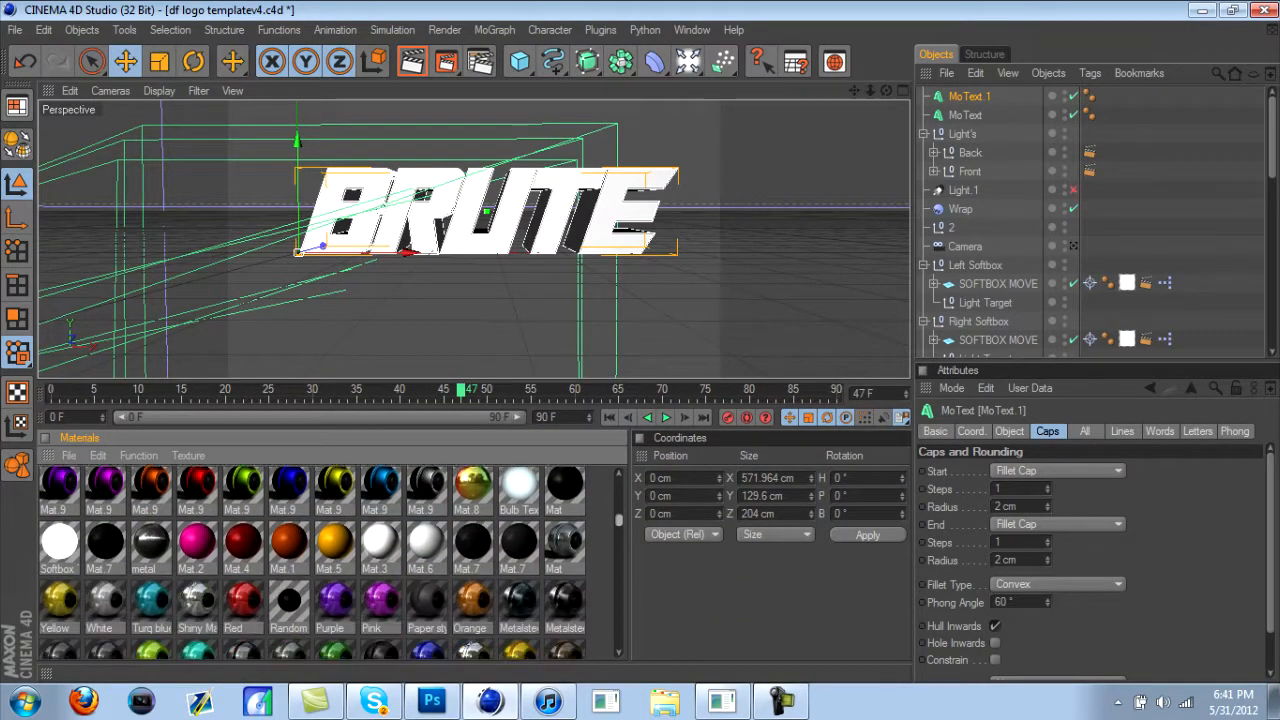
pyautogui.scroll(-1, 331, 562)
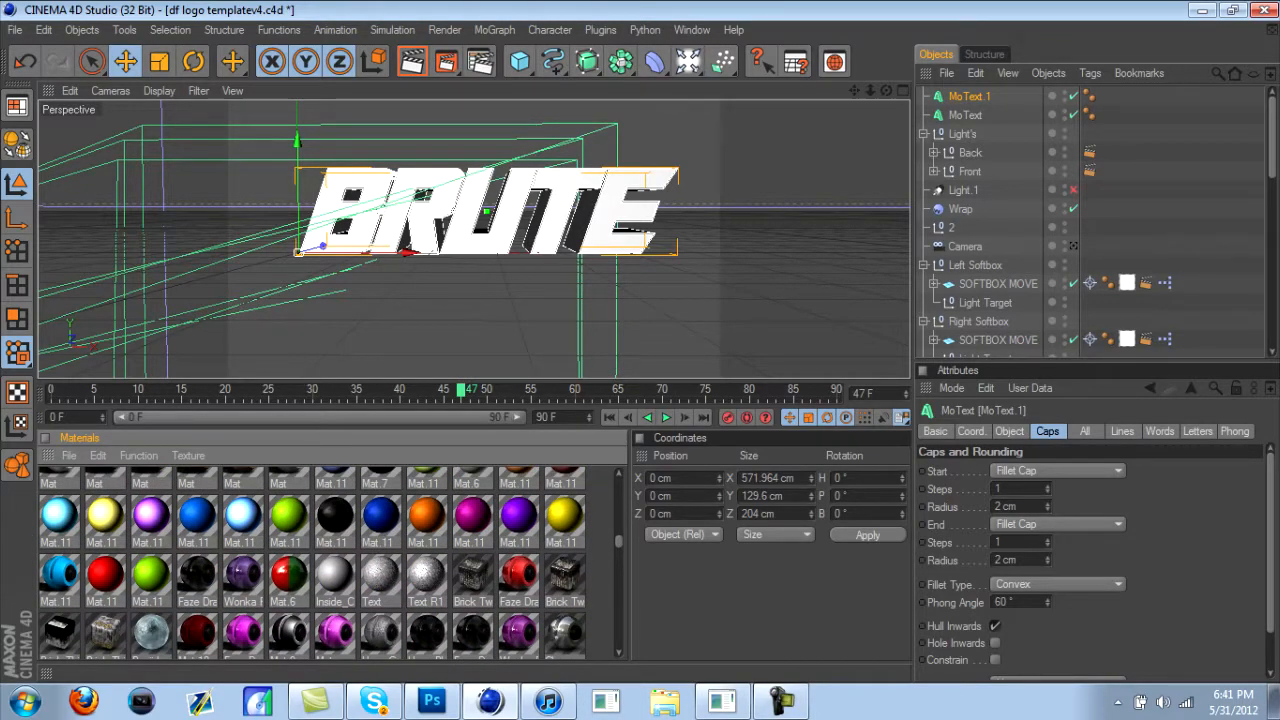
pyautogui.click(984, 55)
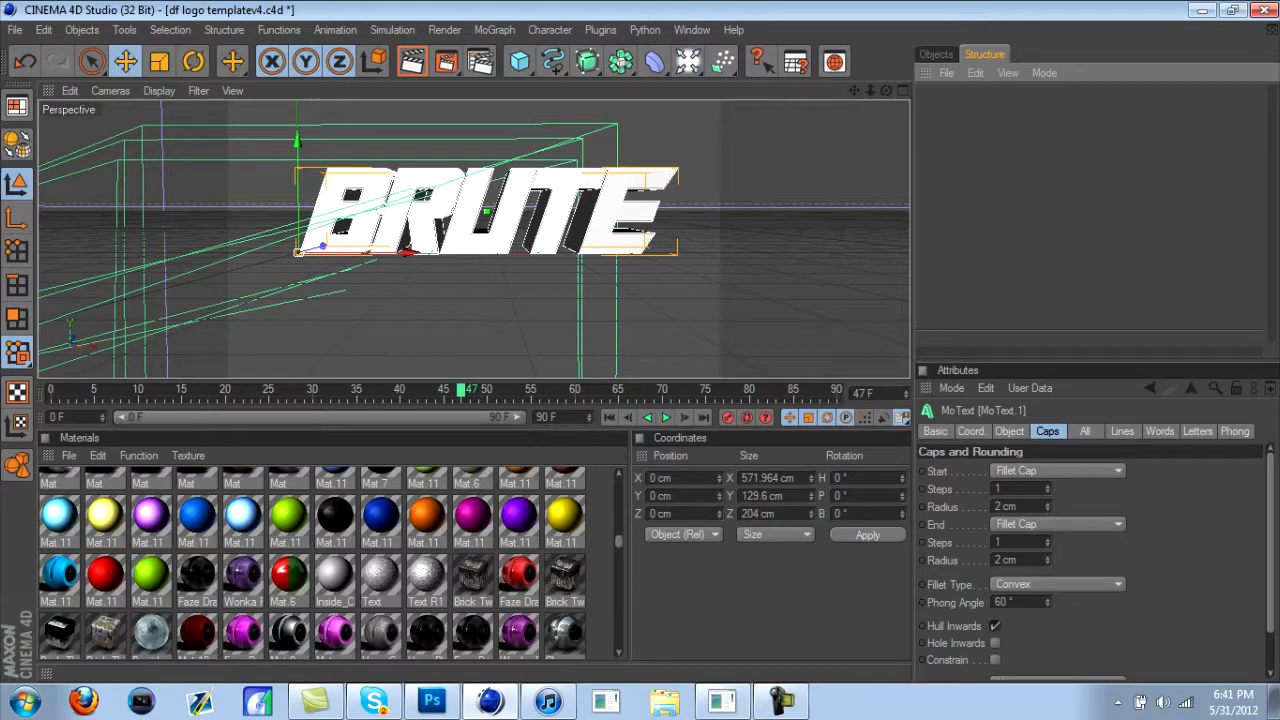
pyautogui.click(936, 55)
pyautogui.moveTo(197, 515); pyautogui.dragTo(965, 114)
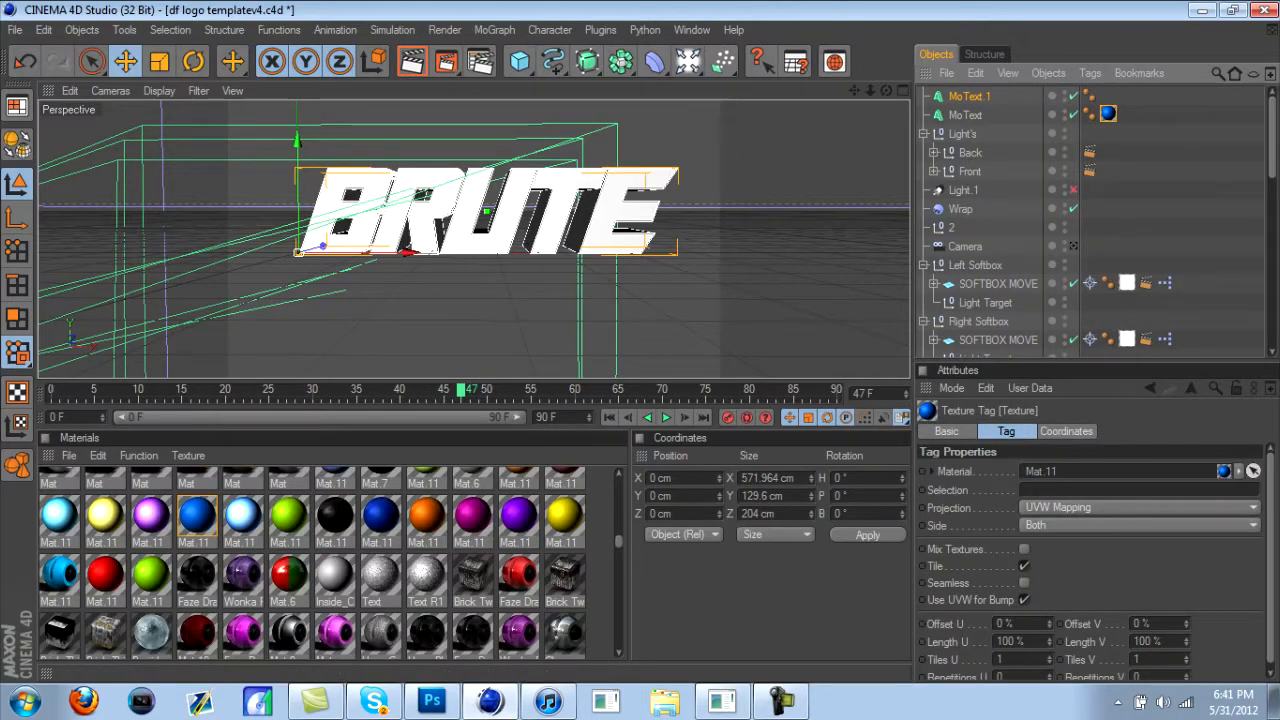
# Step: Apply the black Faze Drag material to MoText.1 and keep that object selected
pyautogui.moveTo(197, 577); pyautogui.dragTo(968, 96)
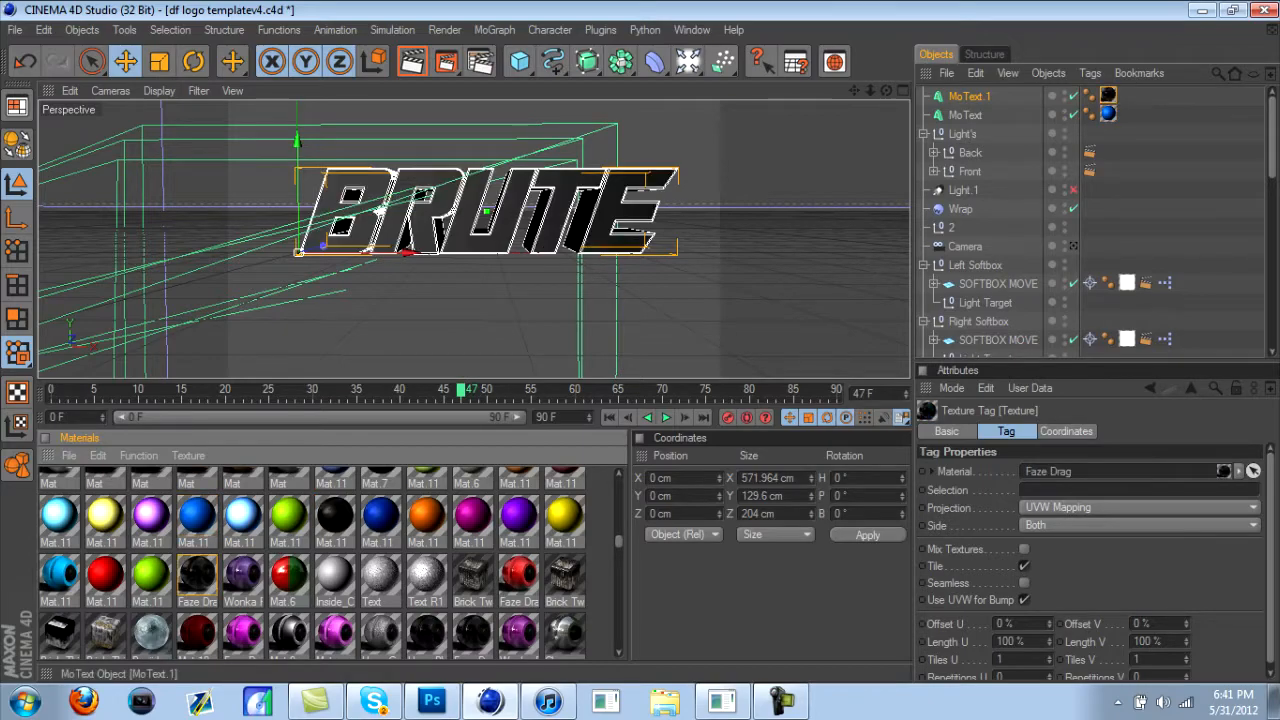
pyautogui.click(968, 96)
pyautogui.click(965, 115)
pyautogui.click(968, 96)
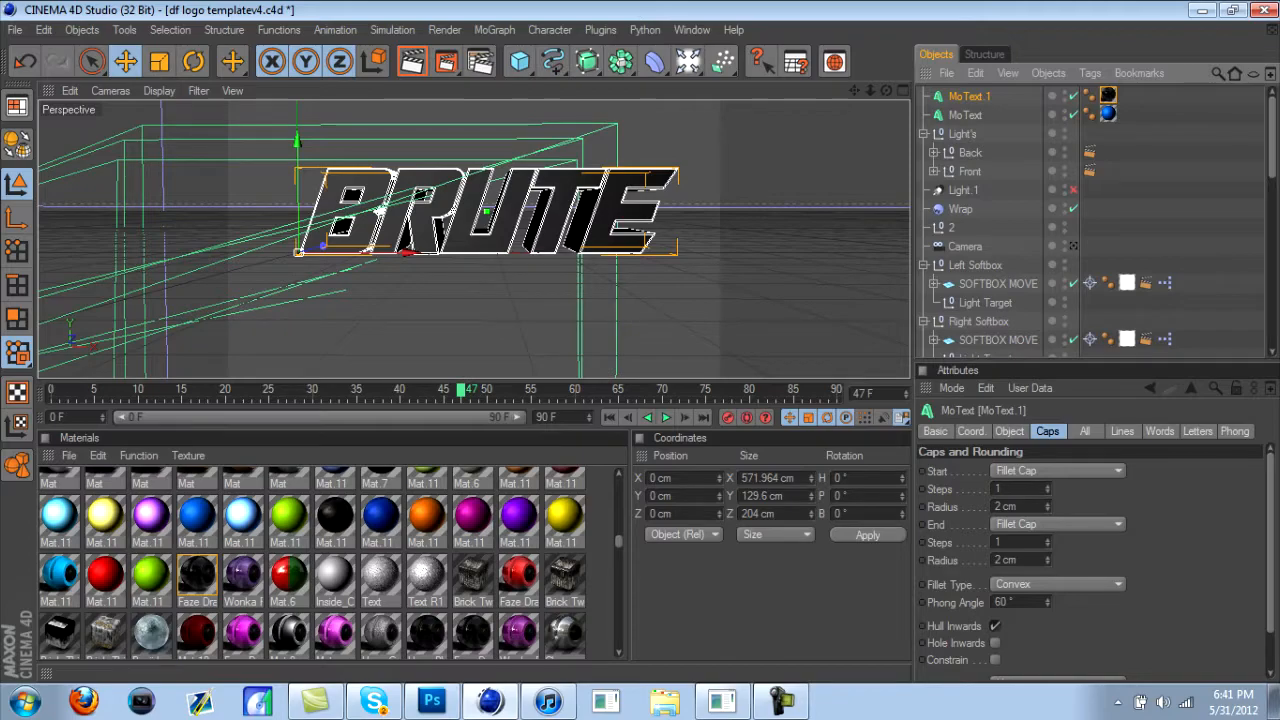
# Step: In the Right view, move MoText.1 back along Z to about 9.73 cm, deselect it and return to the Perspective view
pyautogui.press('F5')
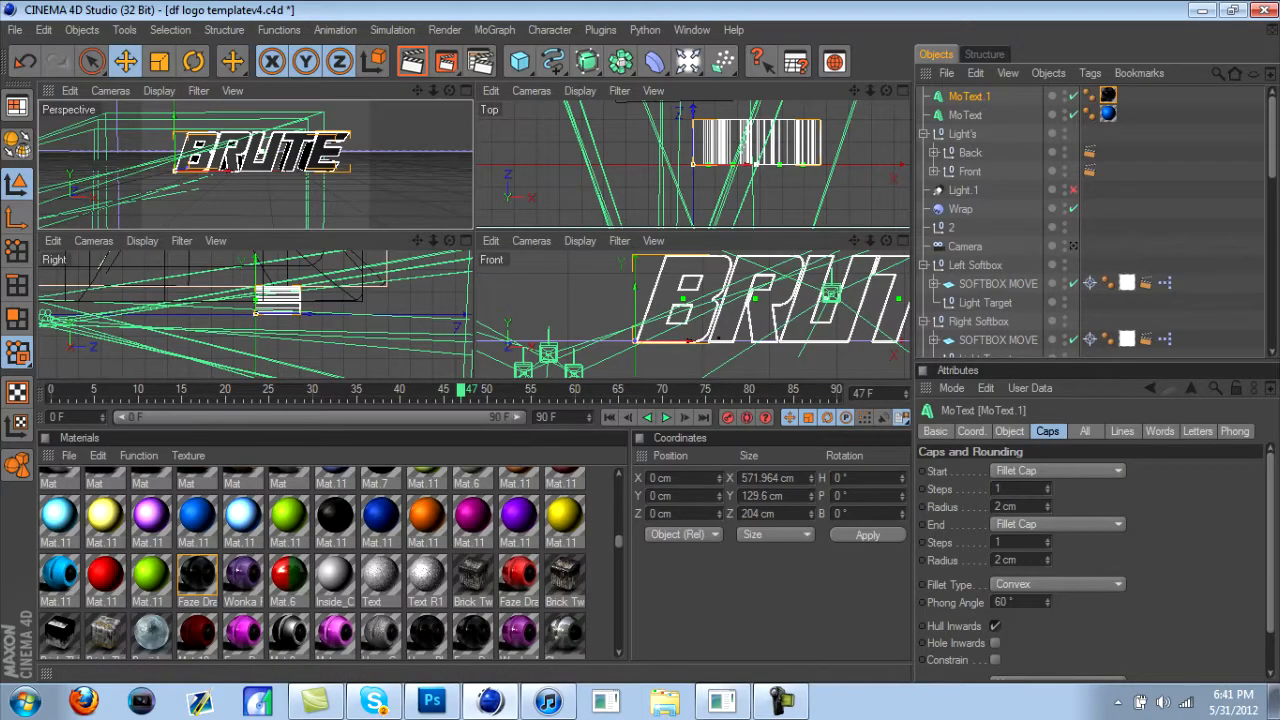
pyautogui.click(47, 318)
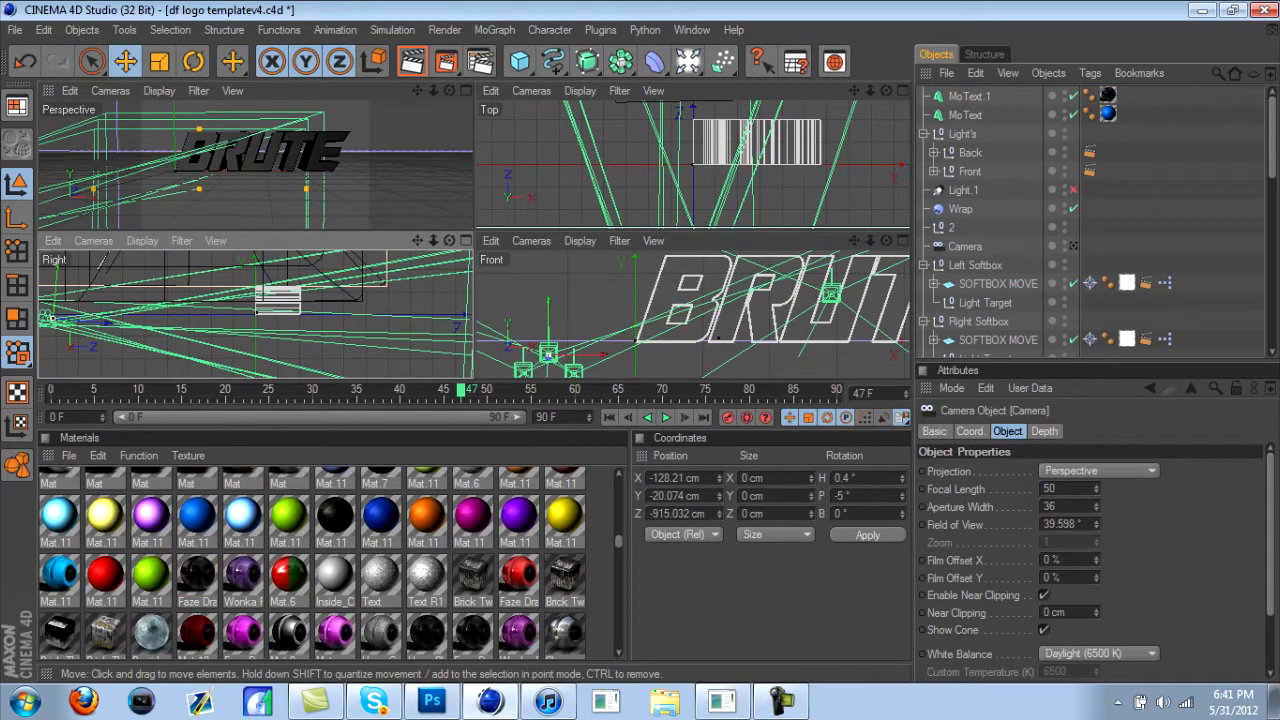
pyautogui.click(466, 240)
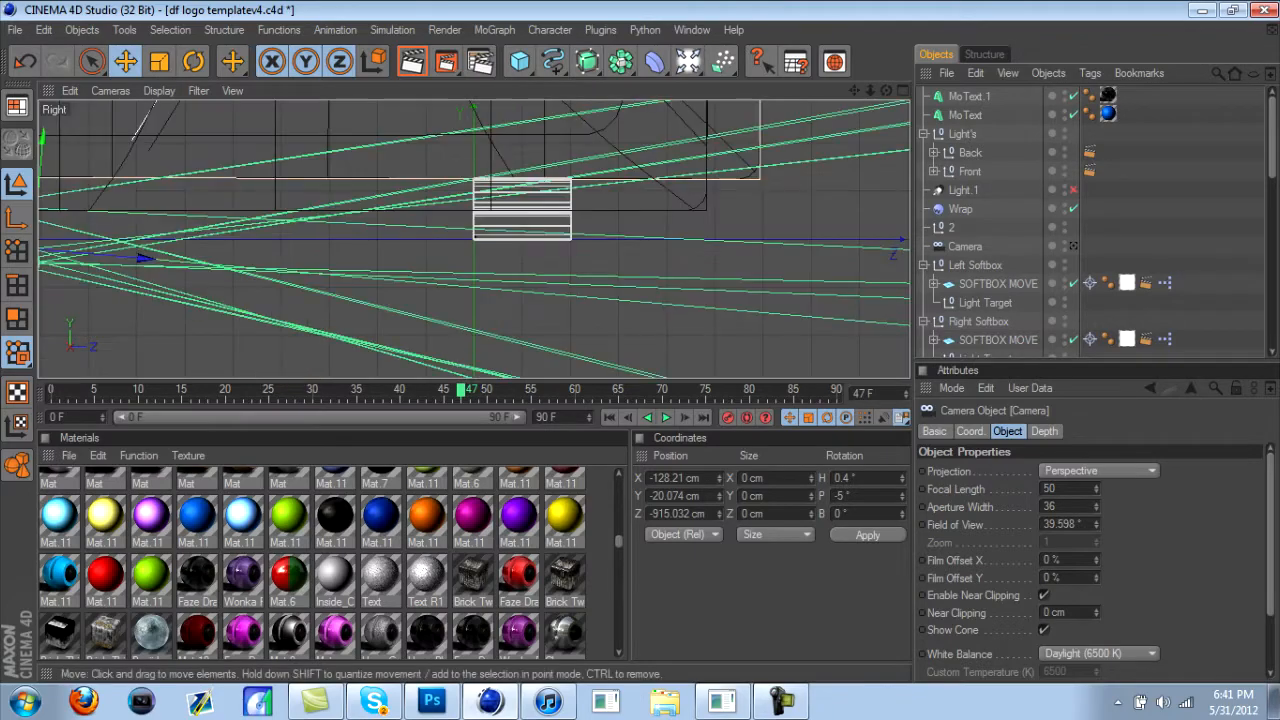
pyautogui.click(965, 115)
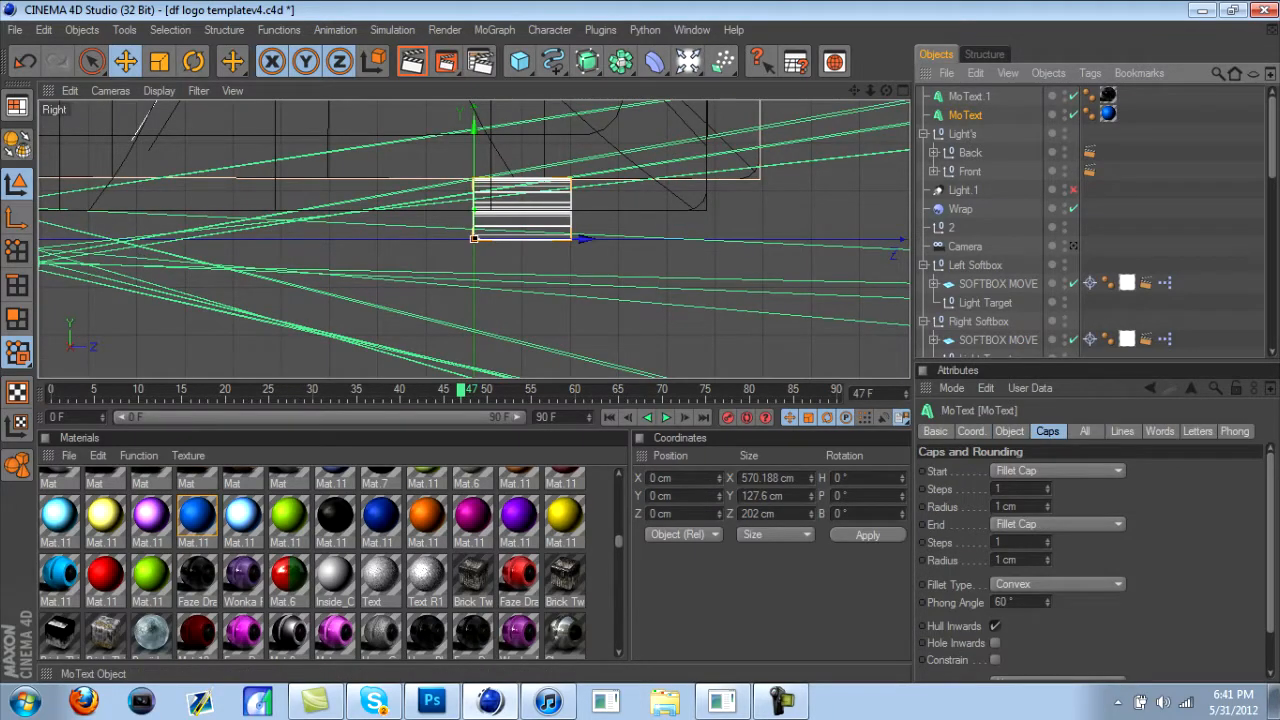
pyautogui.click(969, 96)
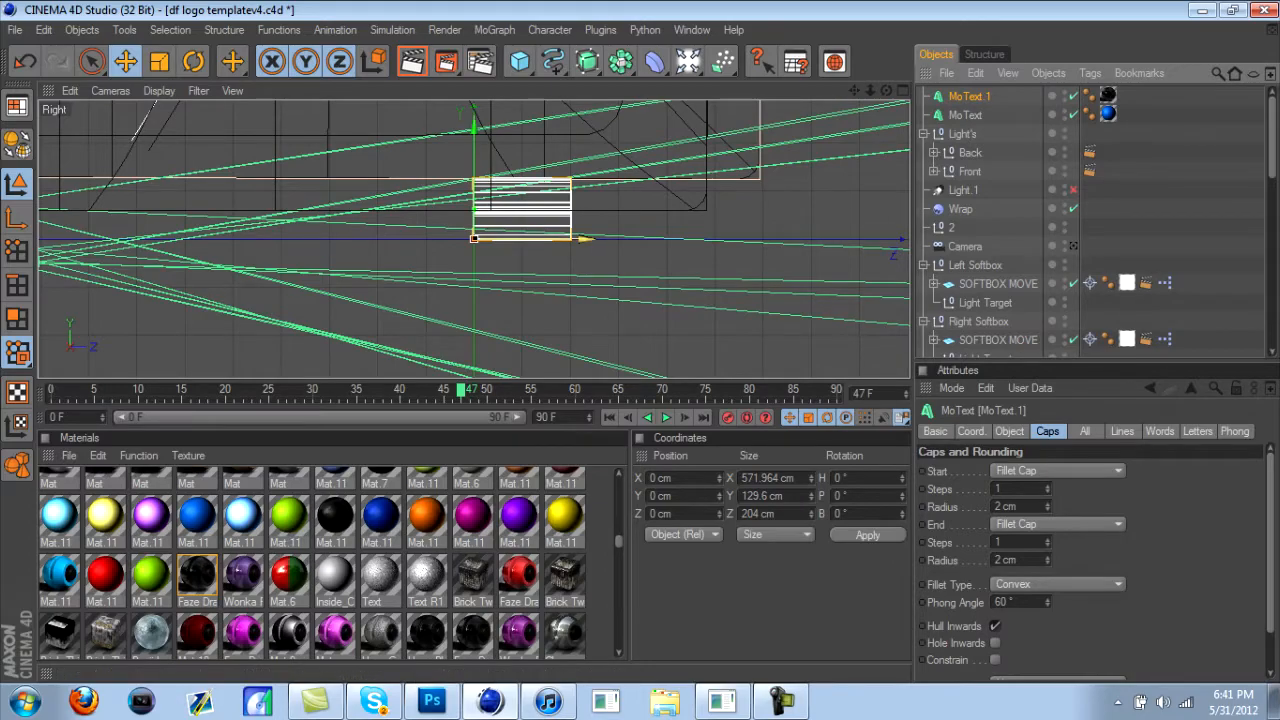
pyautogui.moveTo(583, 239); pyautogui.dragTo(589, 239)
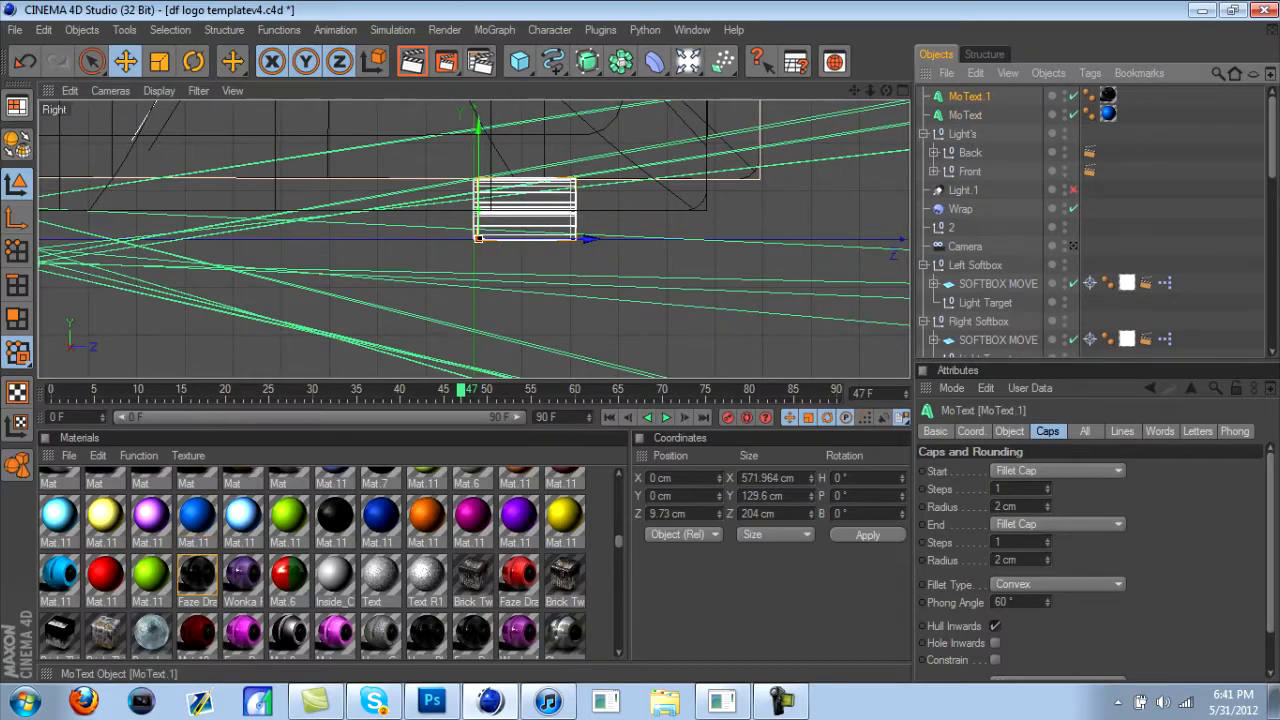
pyautogui.press('F5')
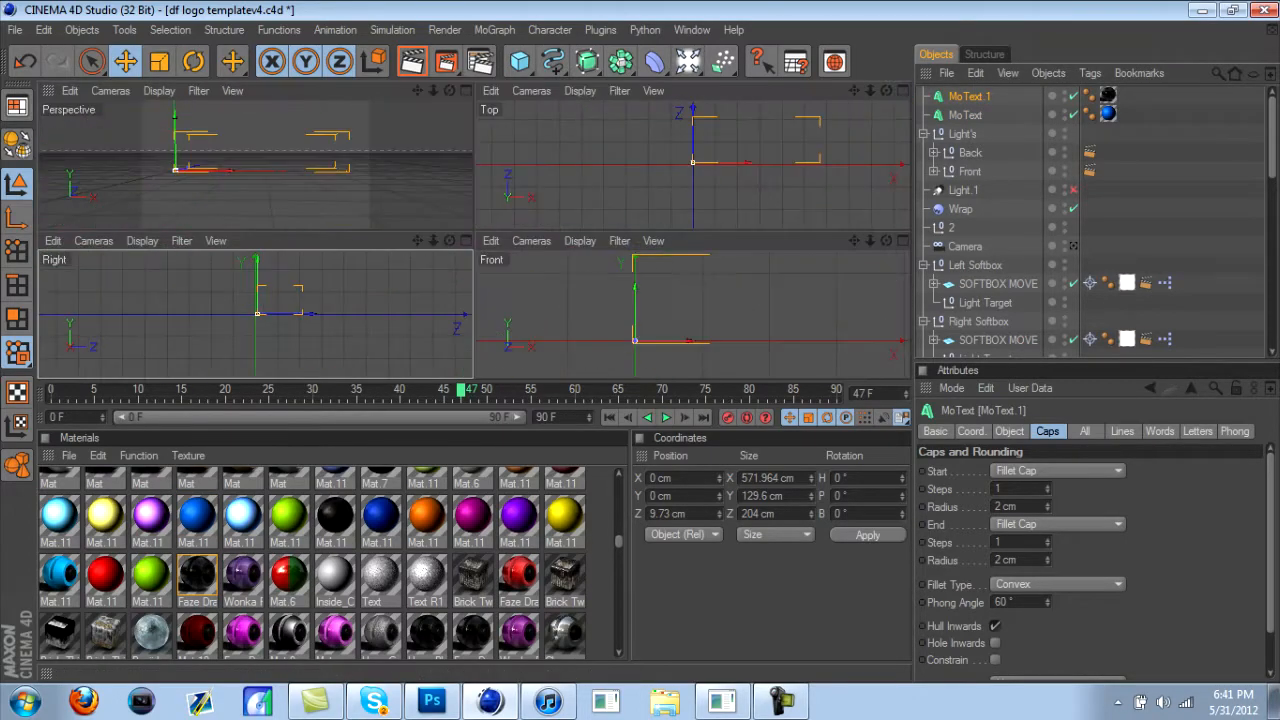
pyautogui.hotkey('ctrl', 'shift', 'a')
pyautogui.press('F1')
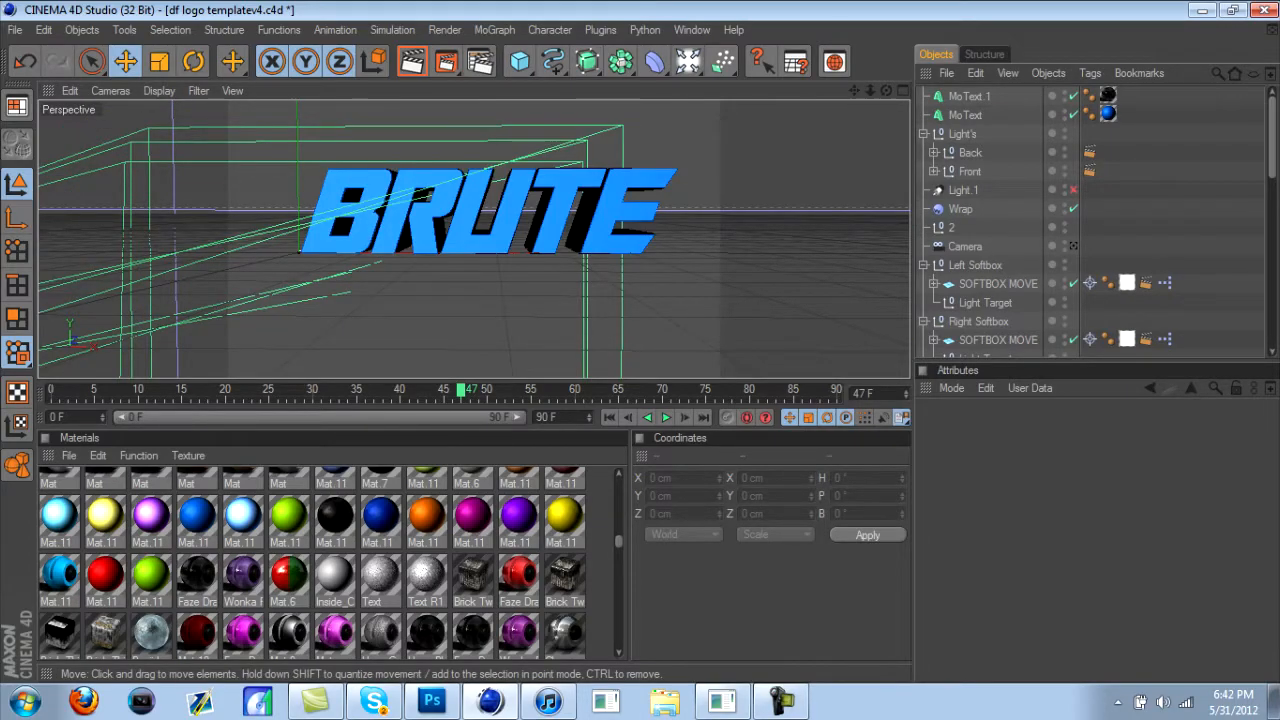
pyautogui.hotkey('ctrl', 'b')
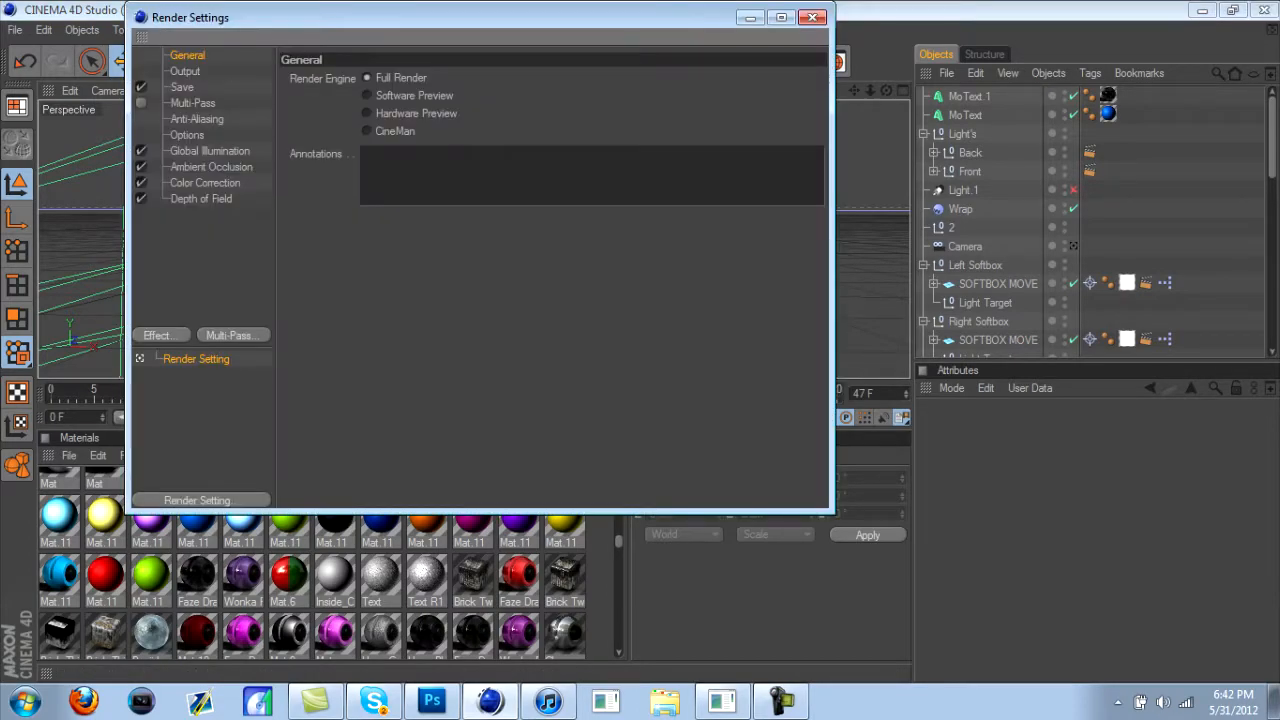
pyautogui.click(812, 17)
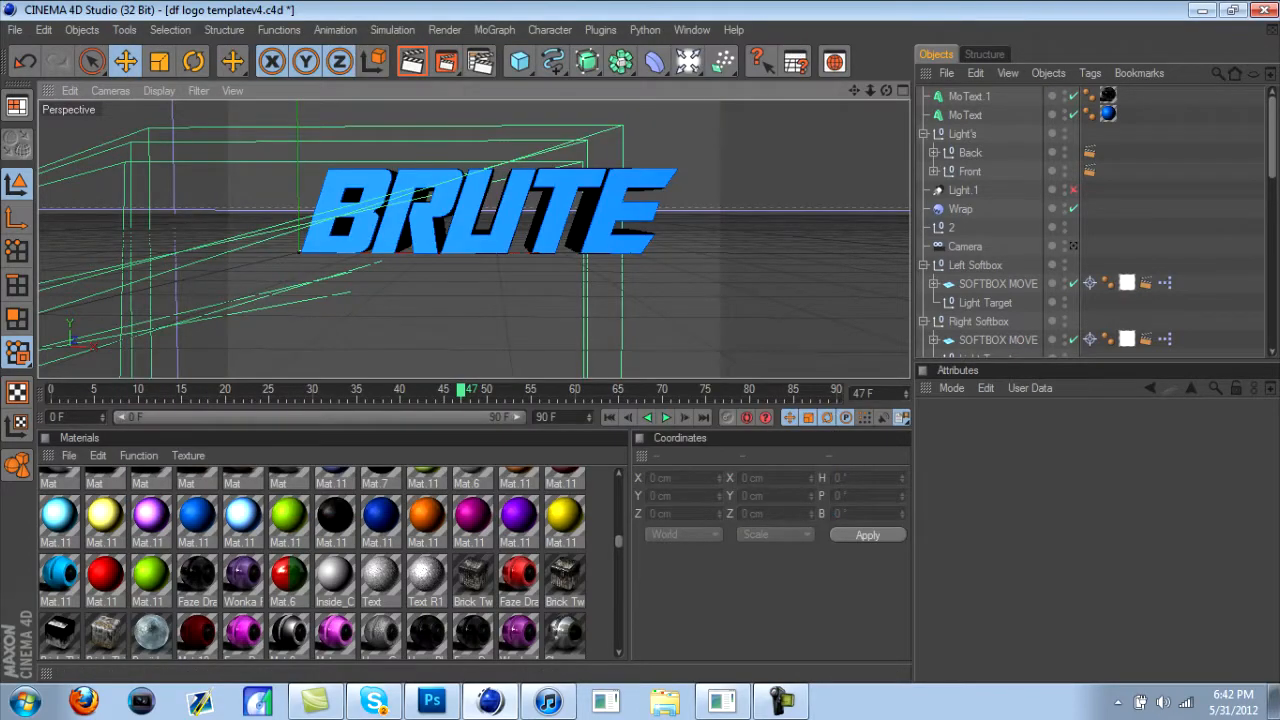
pyautogui.click(446, 61)
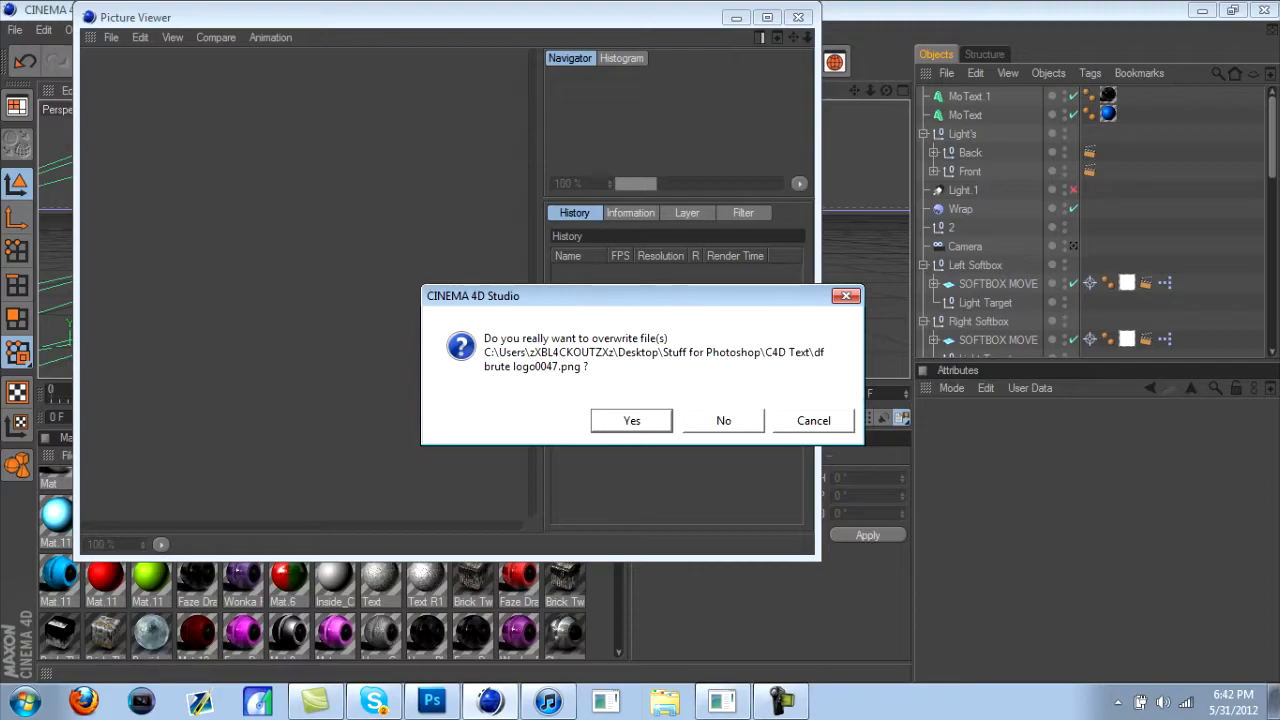
pyautogui.press('Escape')
pyautogui.click(798, 17)
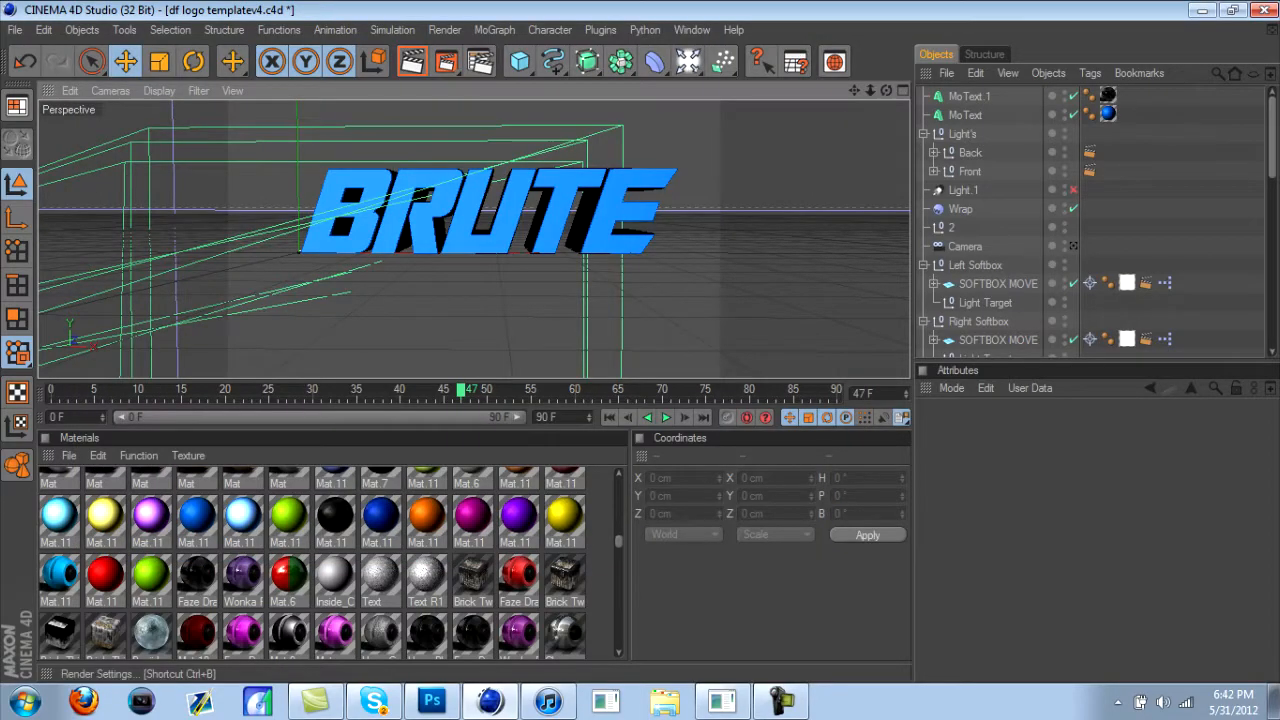
pyautogui.click(446, 62)
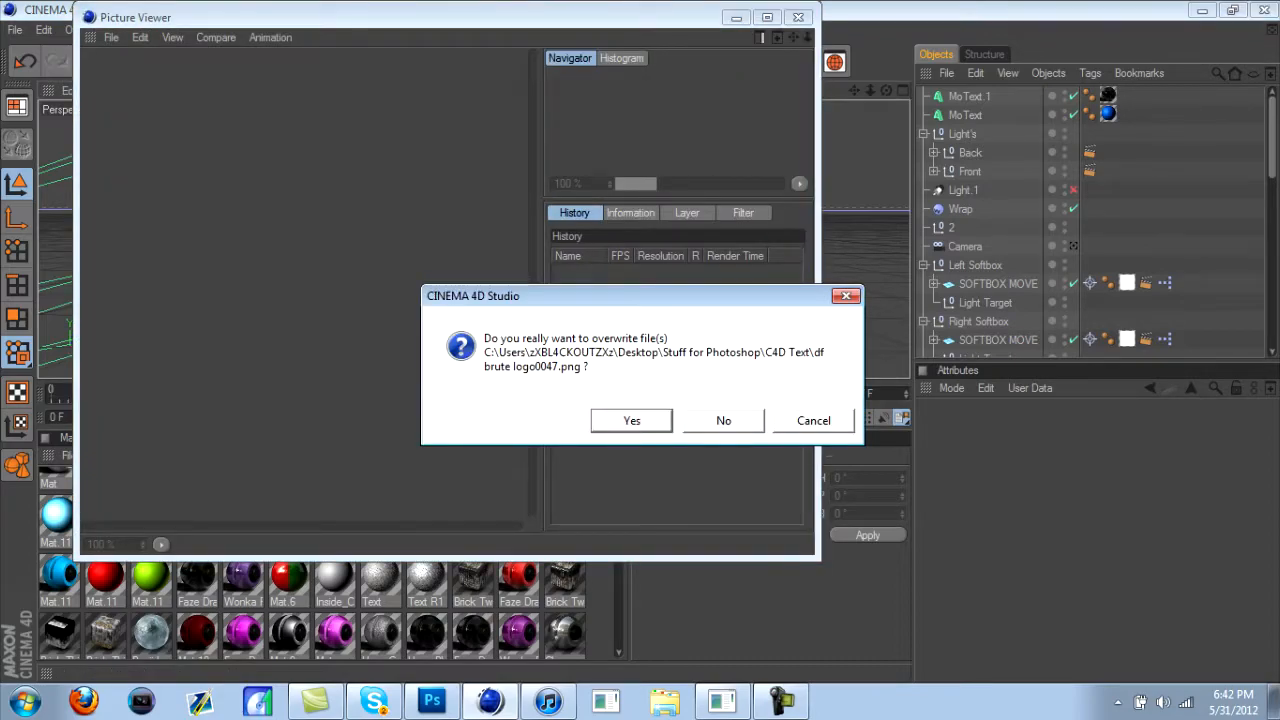
pyautogui.click(631, 420)
pyautogui.click(798, 17)
# Step: Set the render's save file name to tut in the C4D Text folder and render to the Picture Viewer, accepting the missing textures
pyautogui.hotkey('ctrl', 'b')
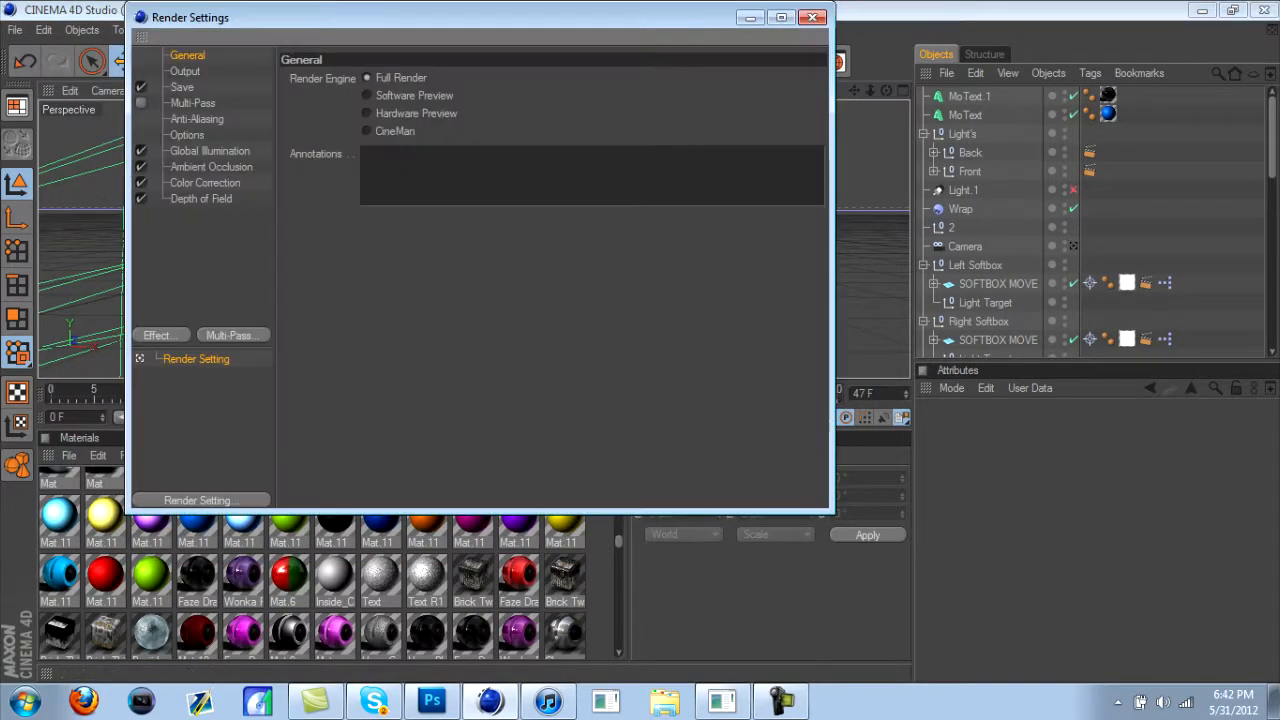
pyautogui.click(182, 87)
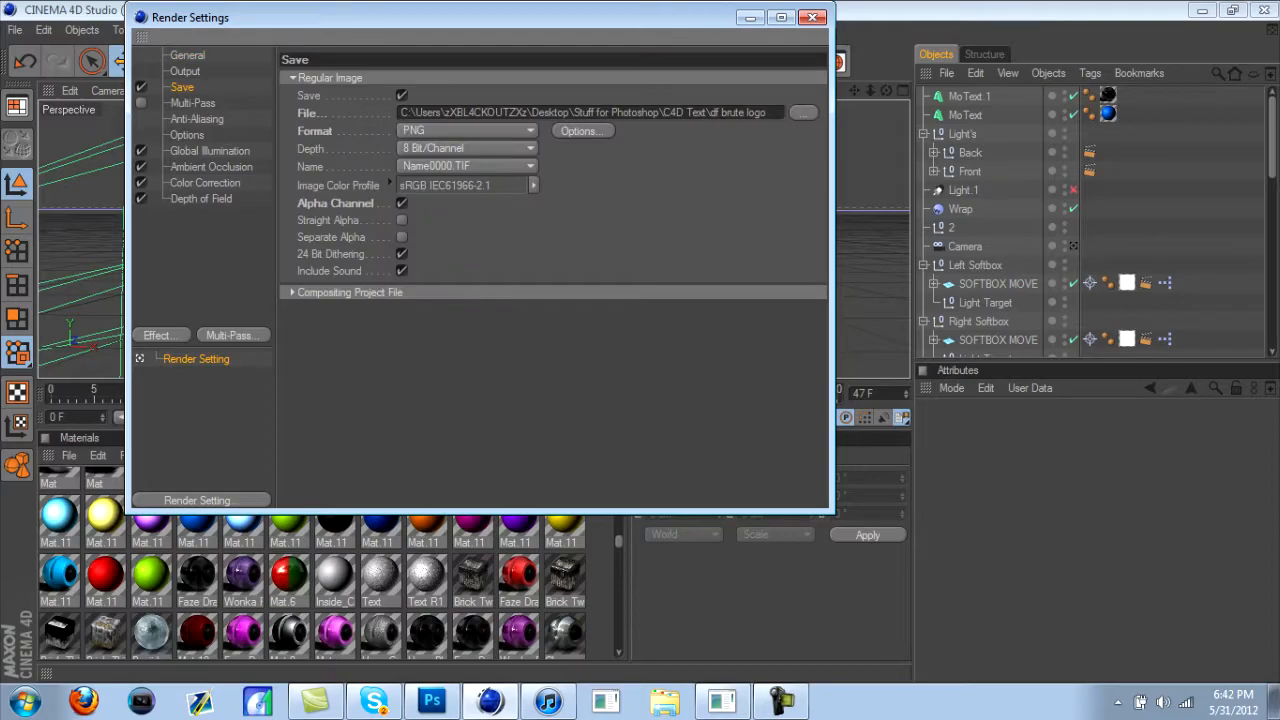
pyautogui.click(803, 112)
pyautogui.press('BackSpace')
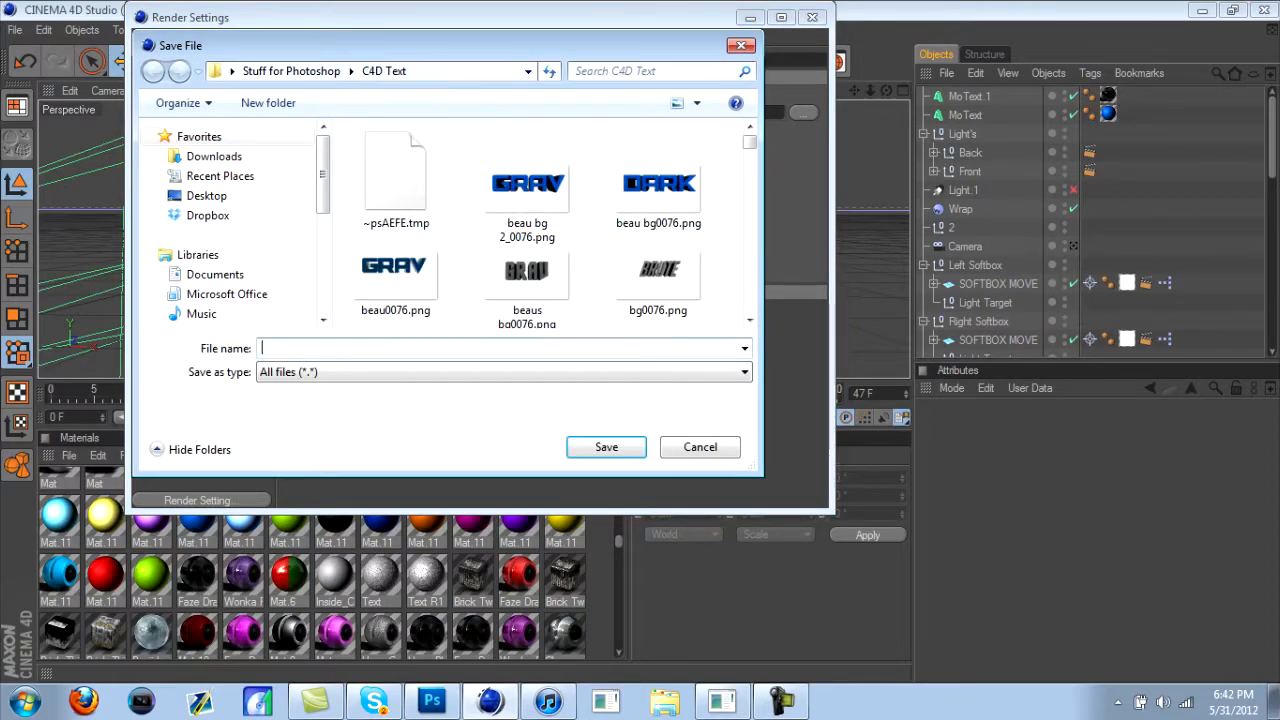
pyautogui.write('tut')
pyautogui.press('Return')
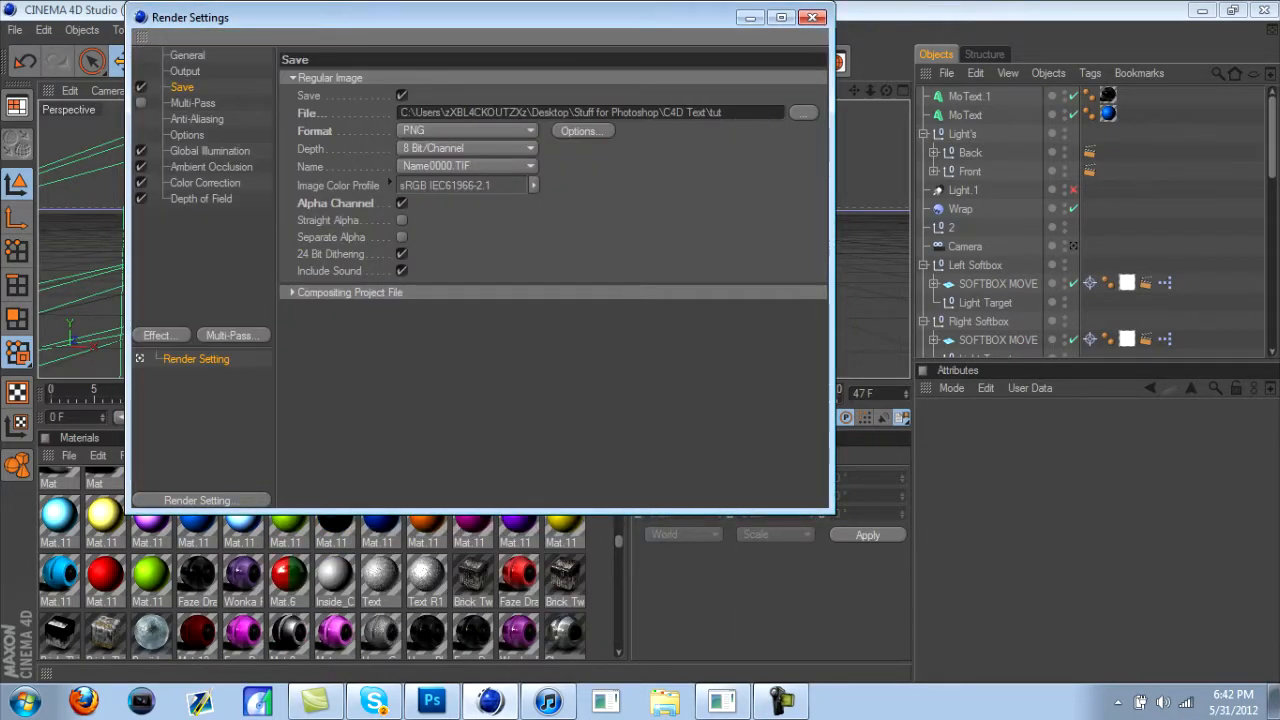
pyautogui.click(812, 17)
pyautogui.click(360, 62)
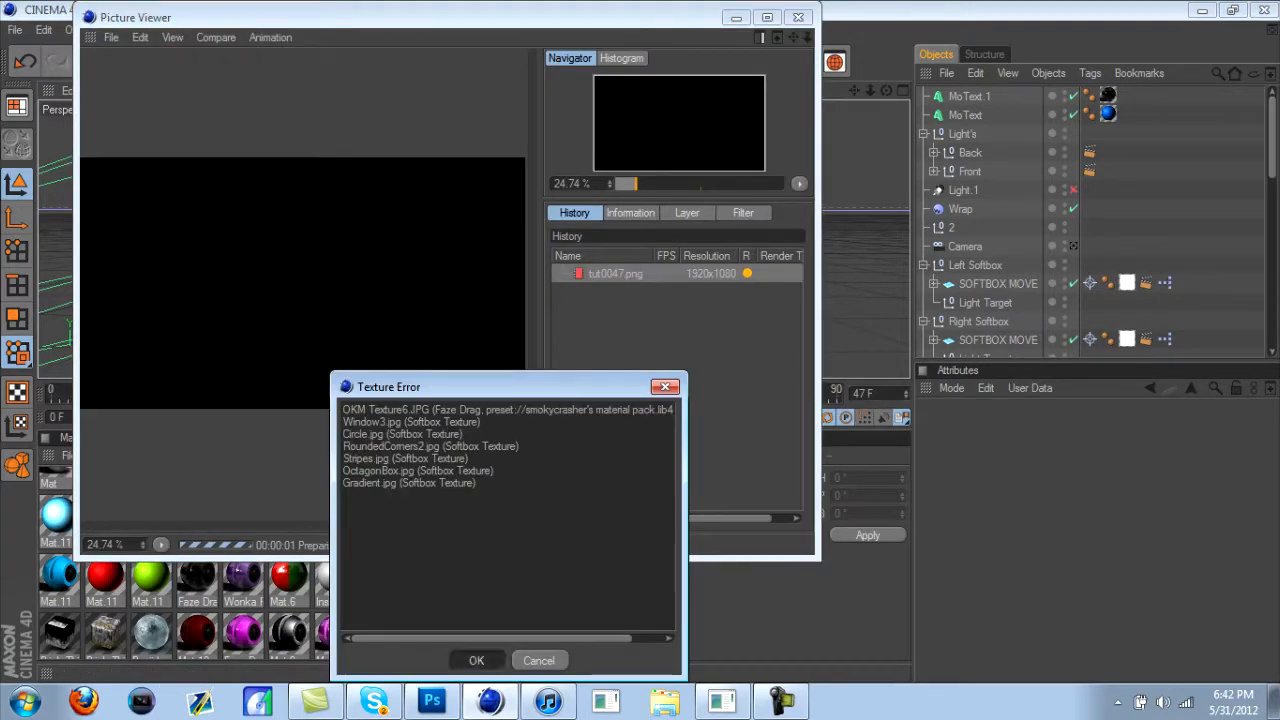
pyautogui.press('Return')
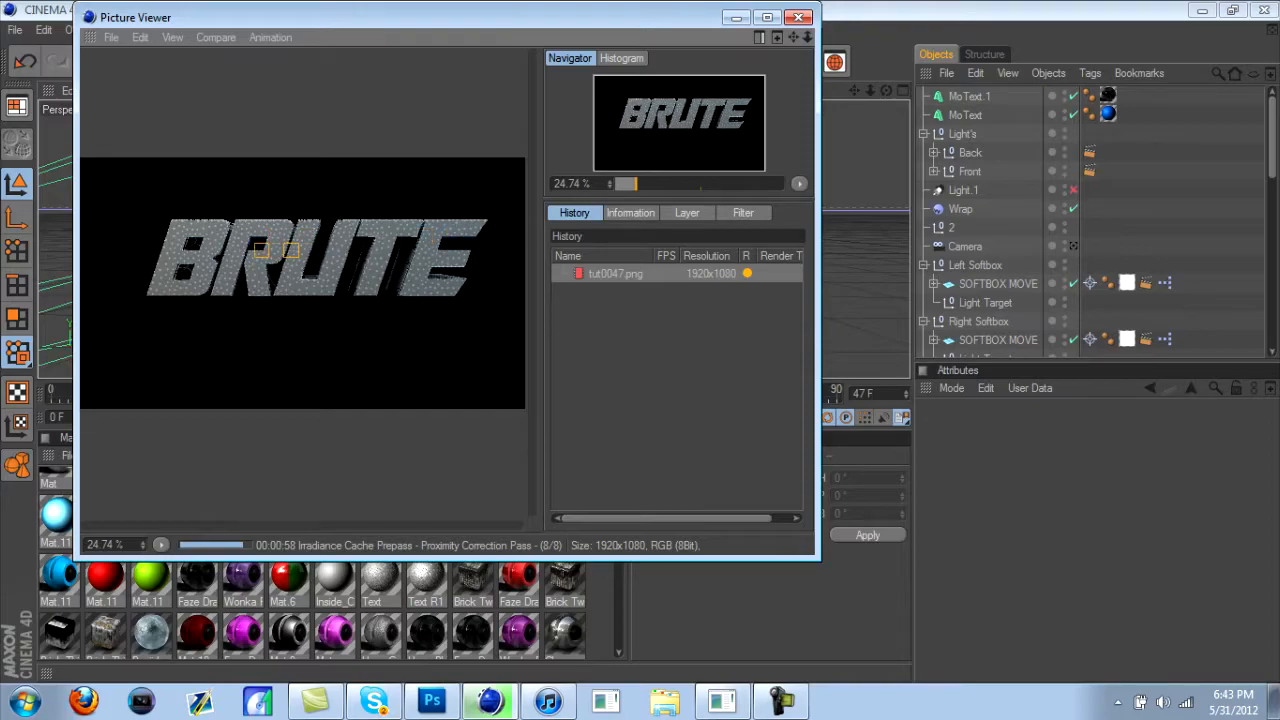
# Step: Switch to Photoshop and open df brute logo0047.png from the C4D Text folder inside Stuff for Photoshop
pyautogui.click(432, 701)
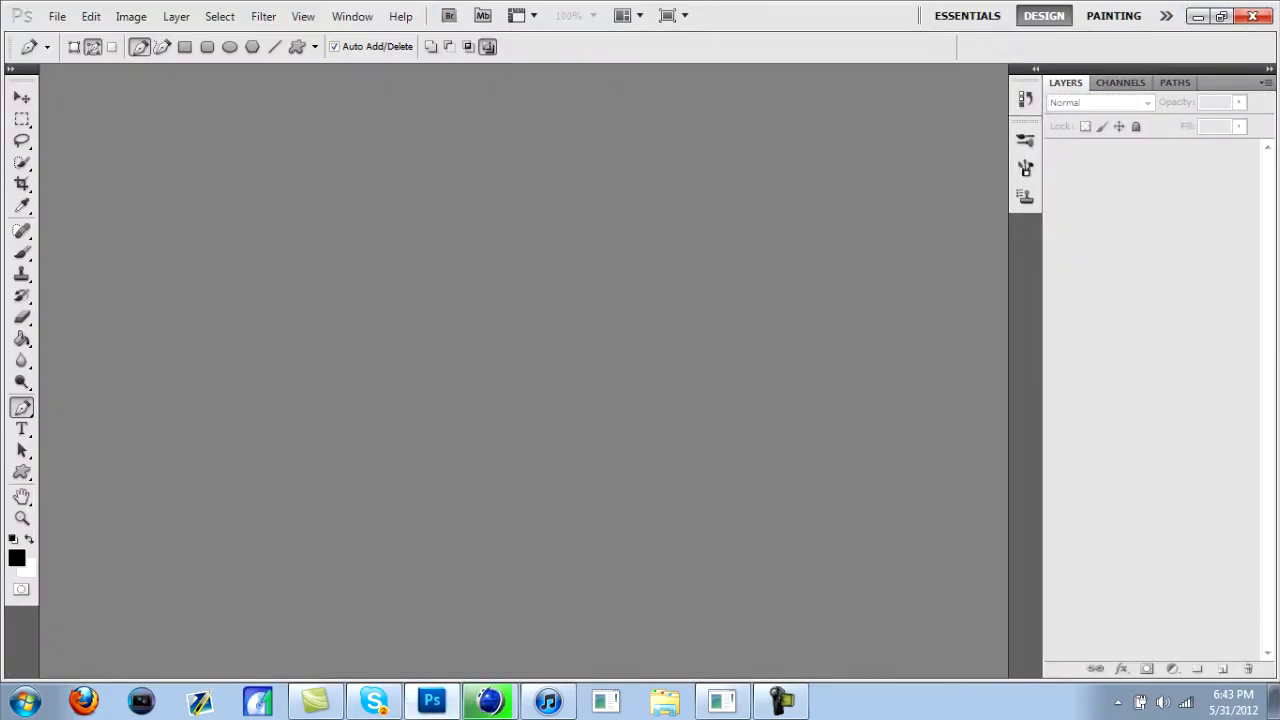
pyautogui.click(57, 16)
pyautogui.click(78, 54)
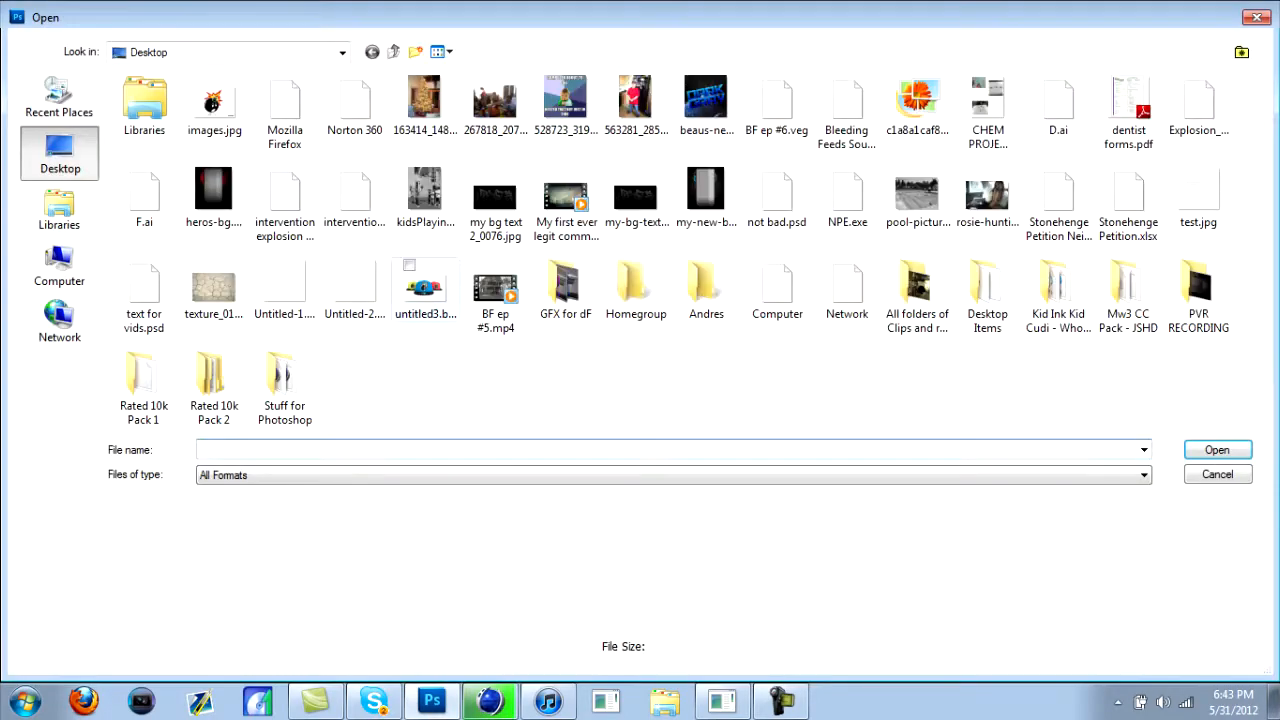
pyautogui.doubleClick(284, 380)
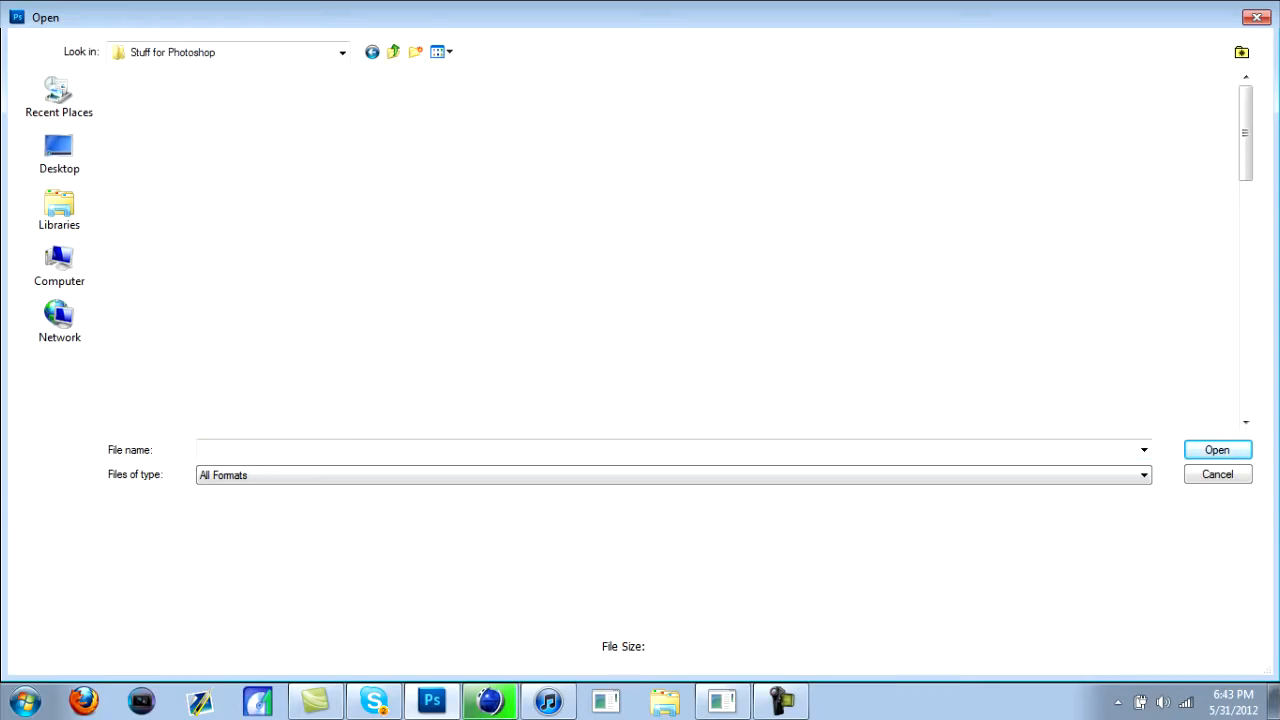
pyautogui.doubleClick(453, 135)
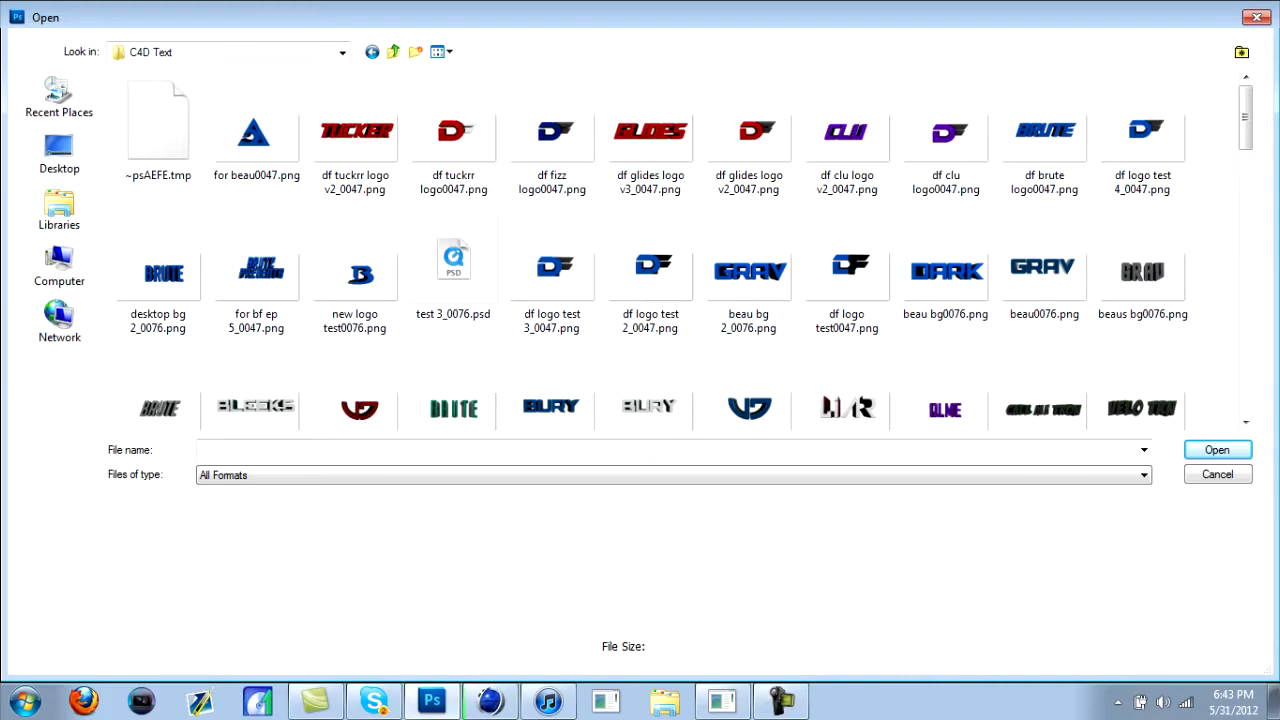
pyautogui.click(1044, 135)
pyautogui.click(1217, 450)
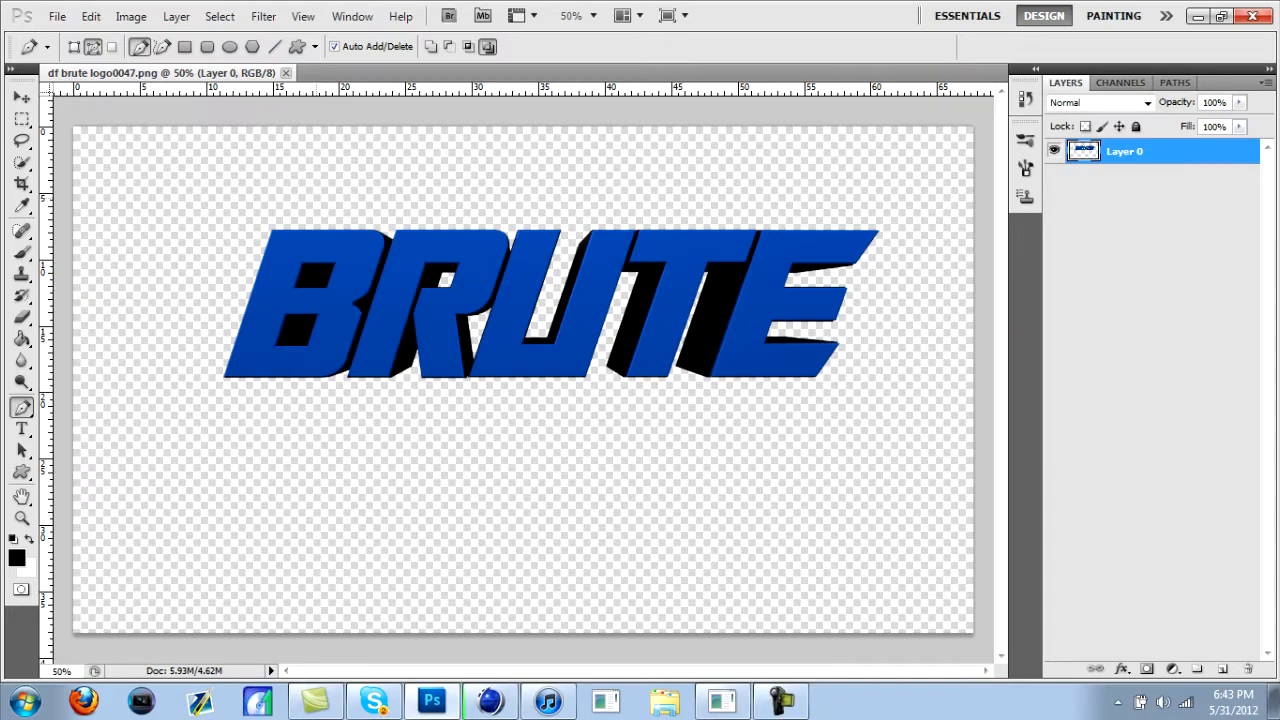
# Step: Add a Gradient Overlay in Overlay blend mode to Layer 0 and shift the gradient slightly downward on the text
pyautogui.click(22, 97)
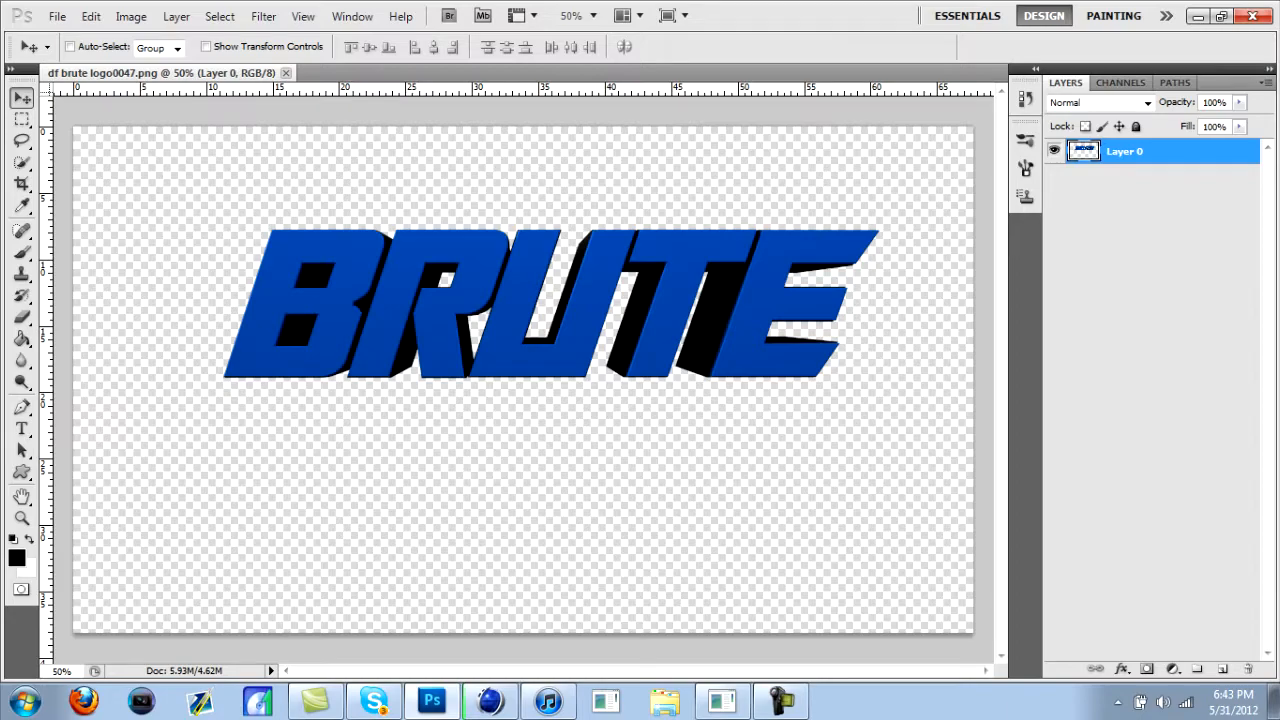
pyautogui.doubleClick(1185, 151)
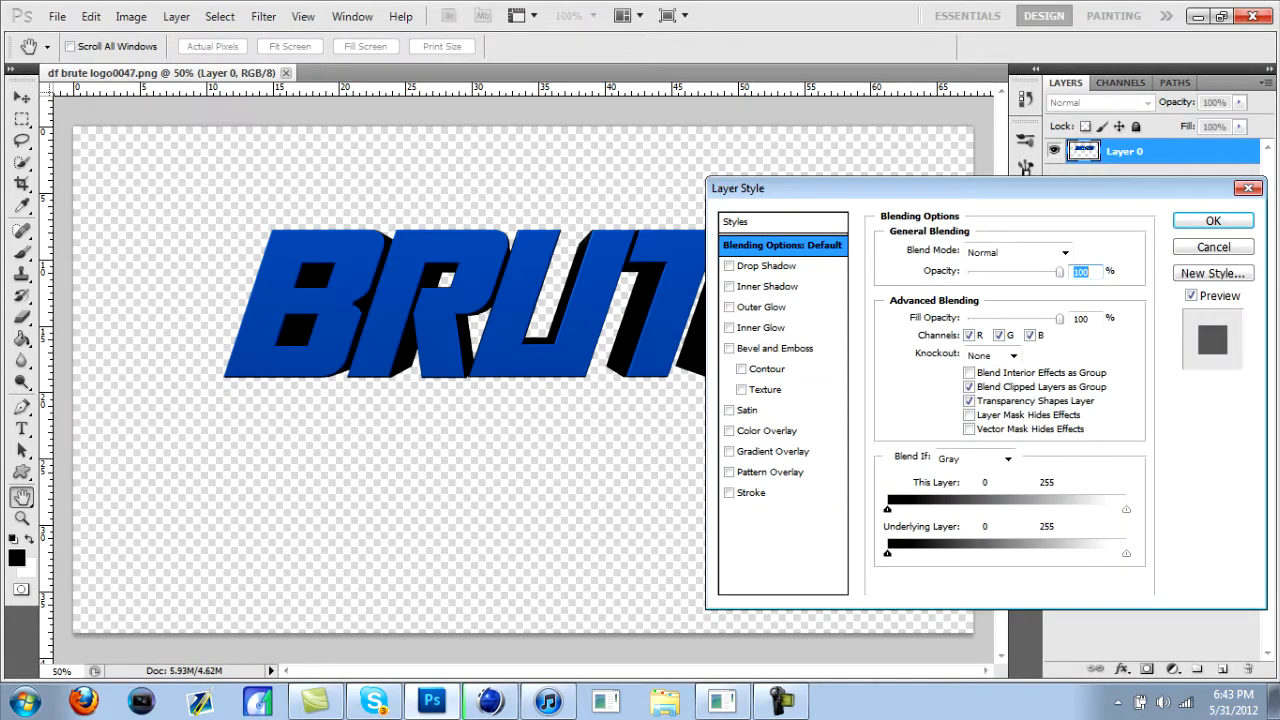
pyautogui.click(729, 451)
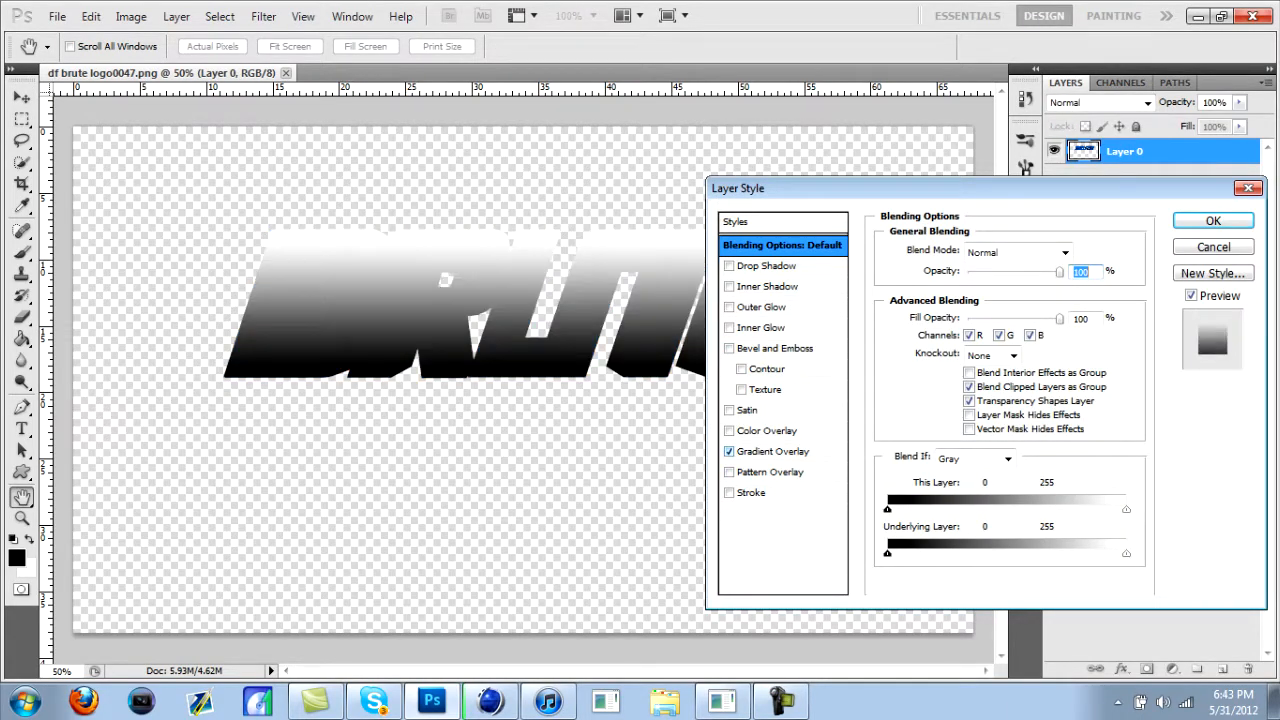
pyautogui.click(775, 451)
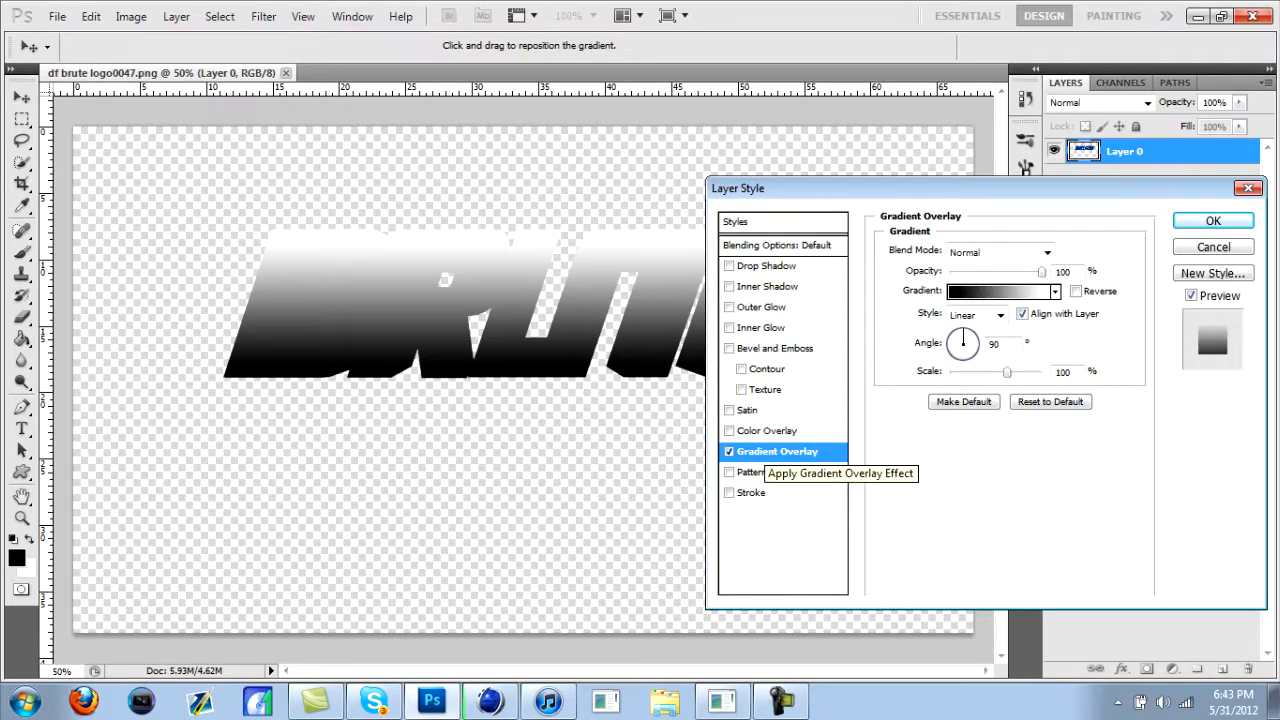
pyautogui.click(1000, 252)
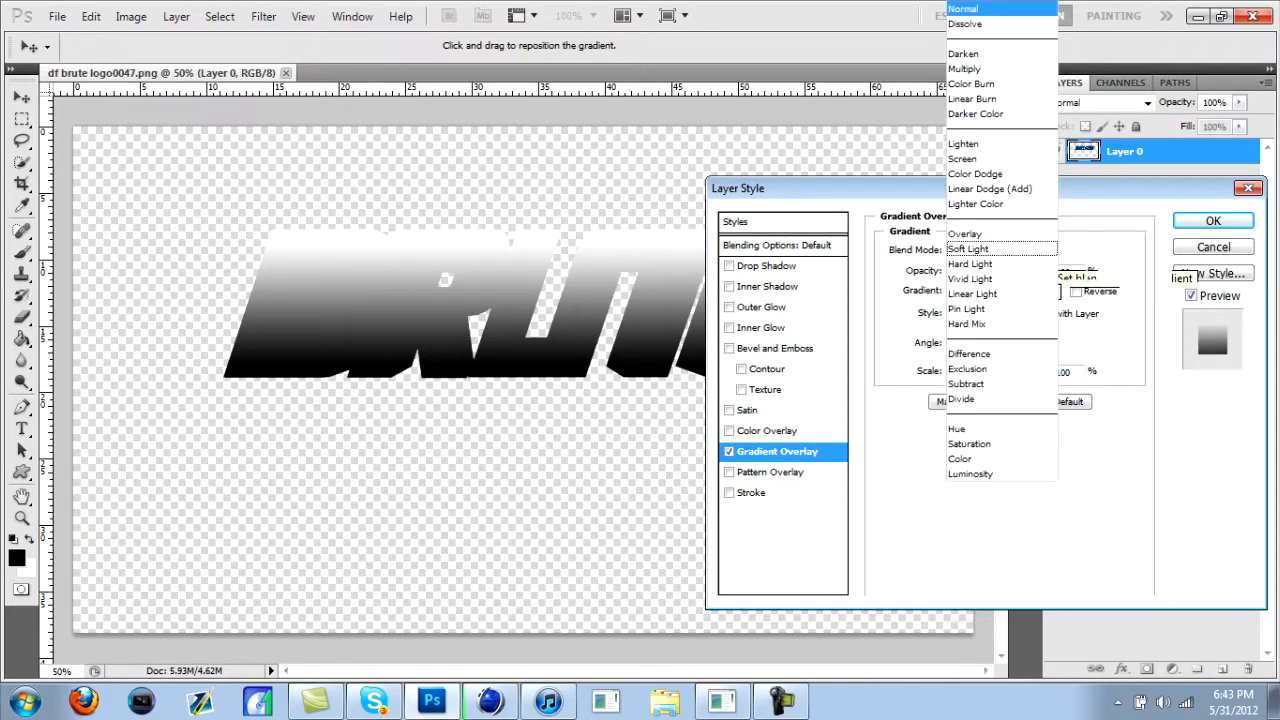
pyautogui.click(965, 233)
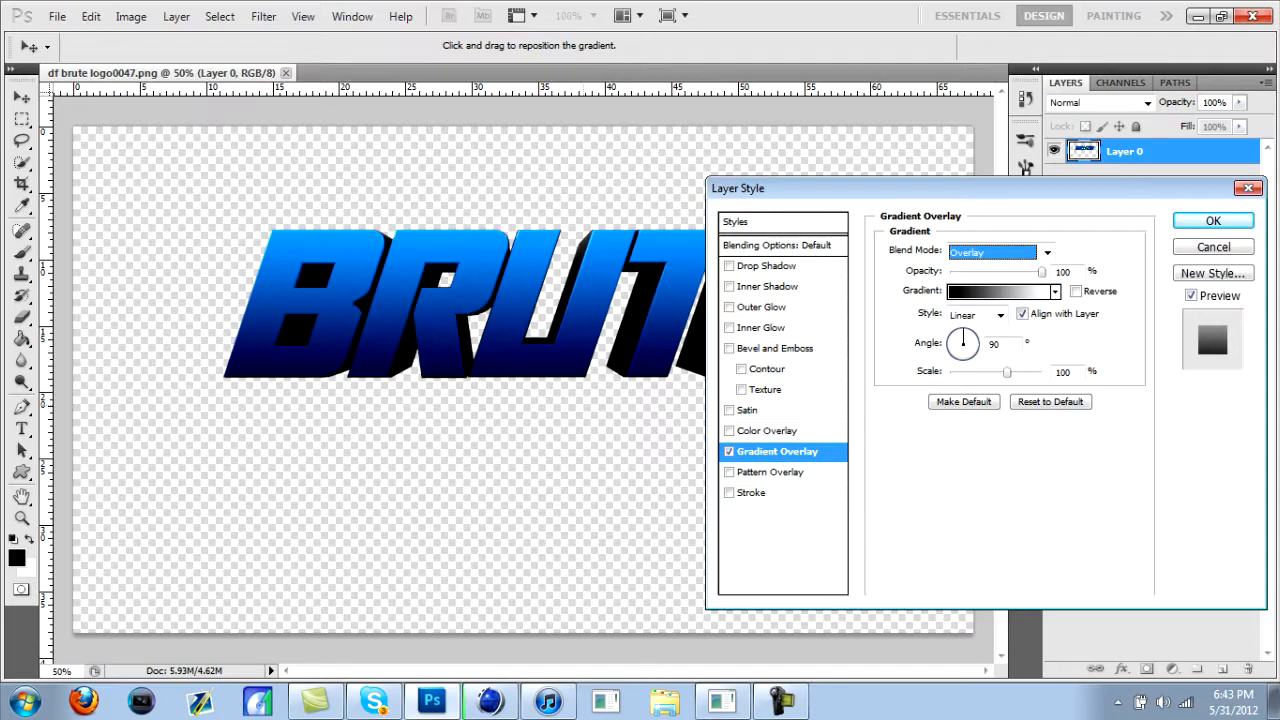
pyautogui.moveTo(583, 400); pyautogui.dragTo(573, 429)
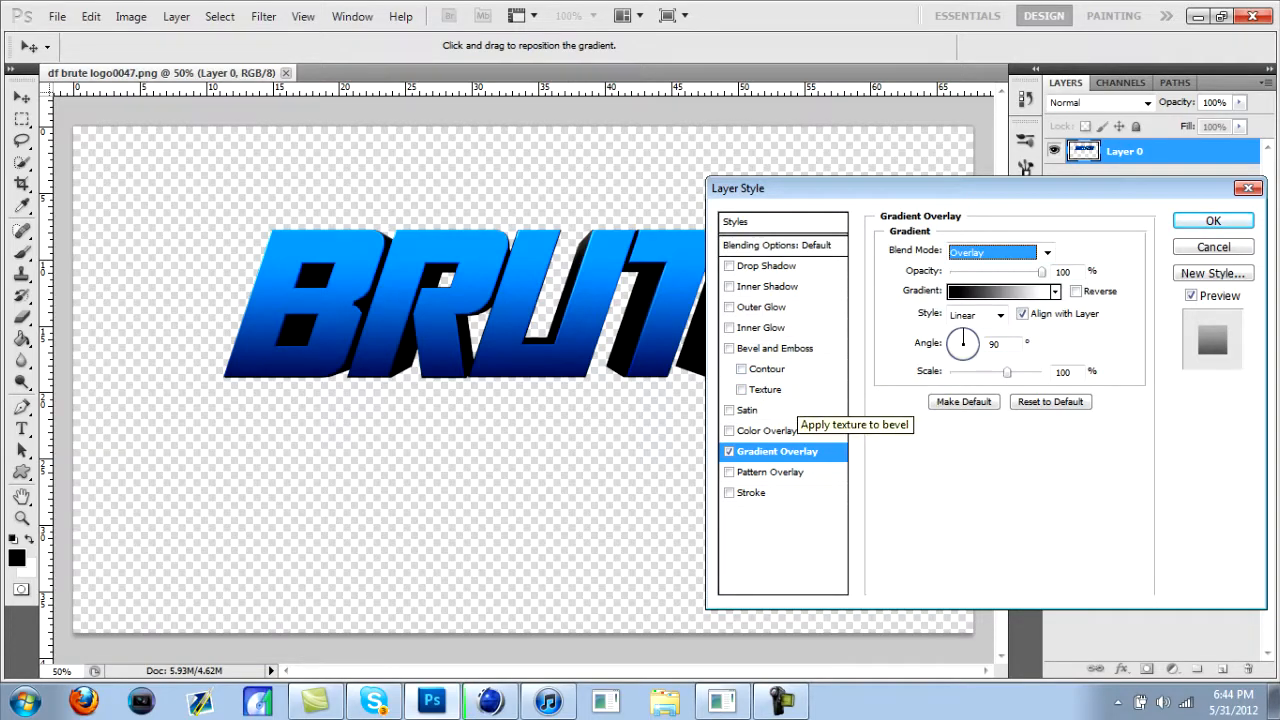
# Step: Add a white Inner Glow to Layer 0 with a size of 32 px and Overlay blend mode
pyautogui.click(729, 327)
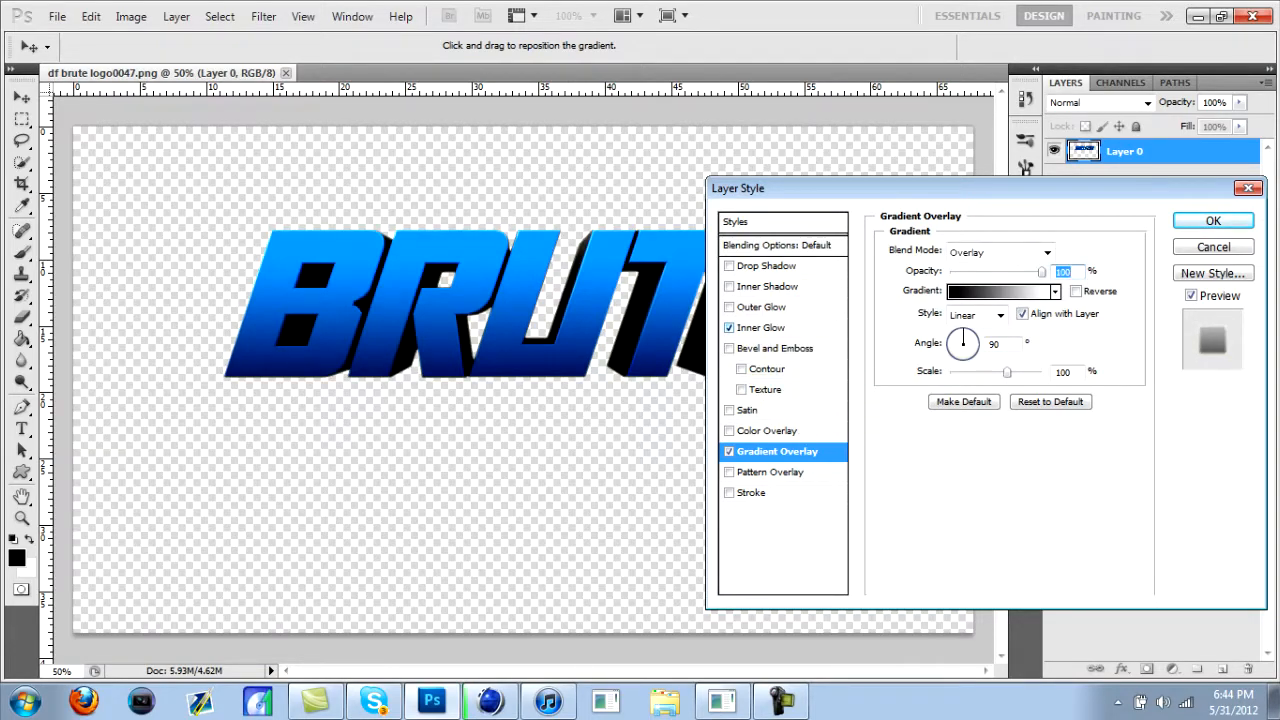
pyautogui.click(763, 327)
pyautogui.moveTo(954, 423); pyautogui.dragTo(966, 423)
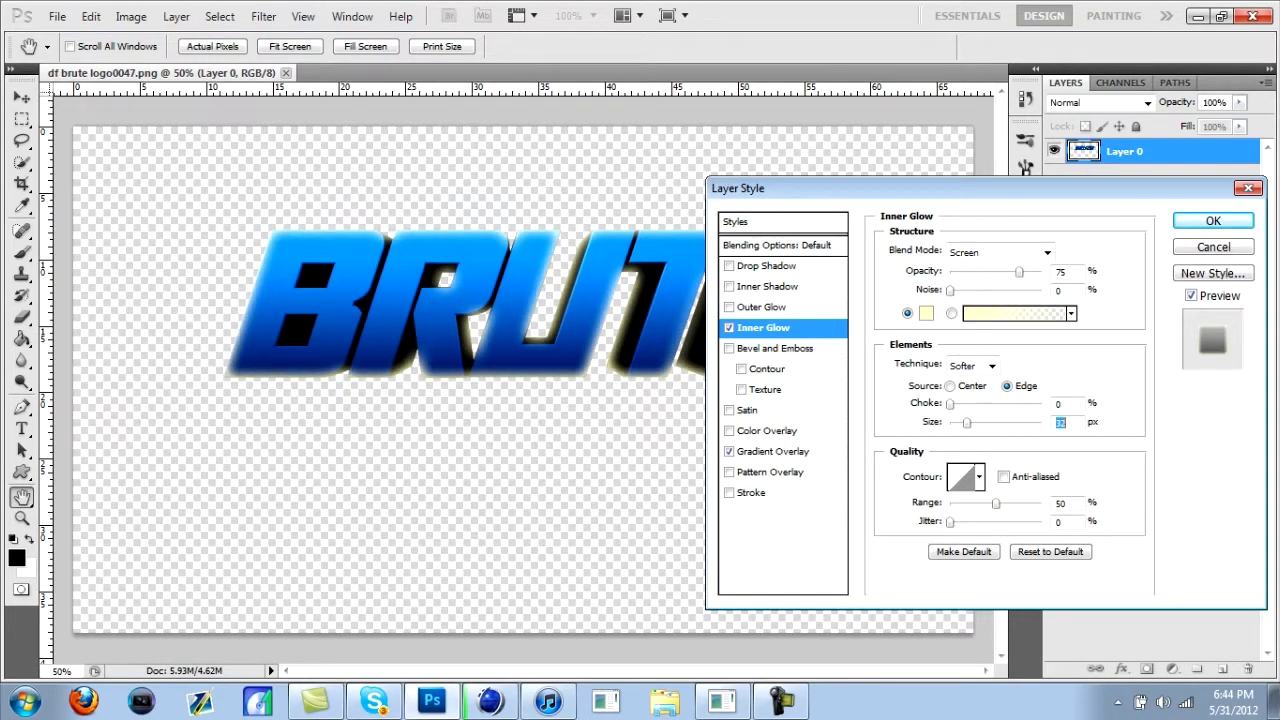
pyautogui.click(926, 314)
pyautogui.moveTo(568, 434); pyautogui.dragTo(538, 408)
pyautogui.click(968, 397)
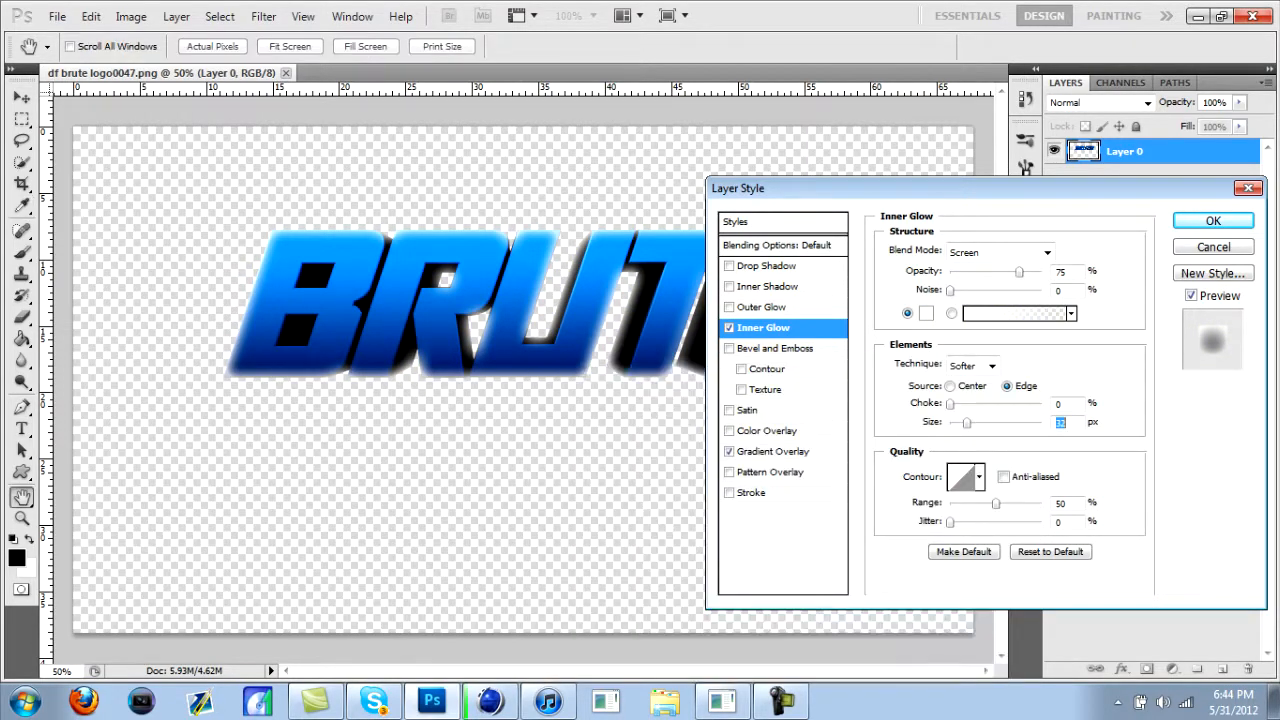
pyautogui.click(1000, 252)
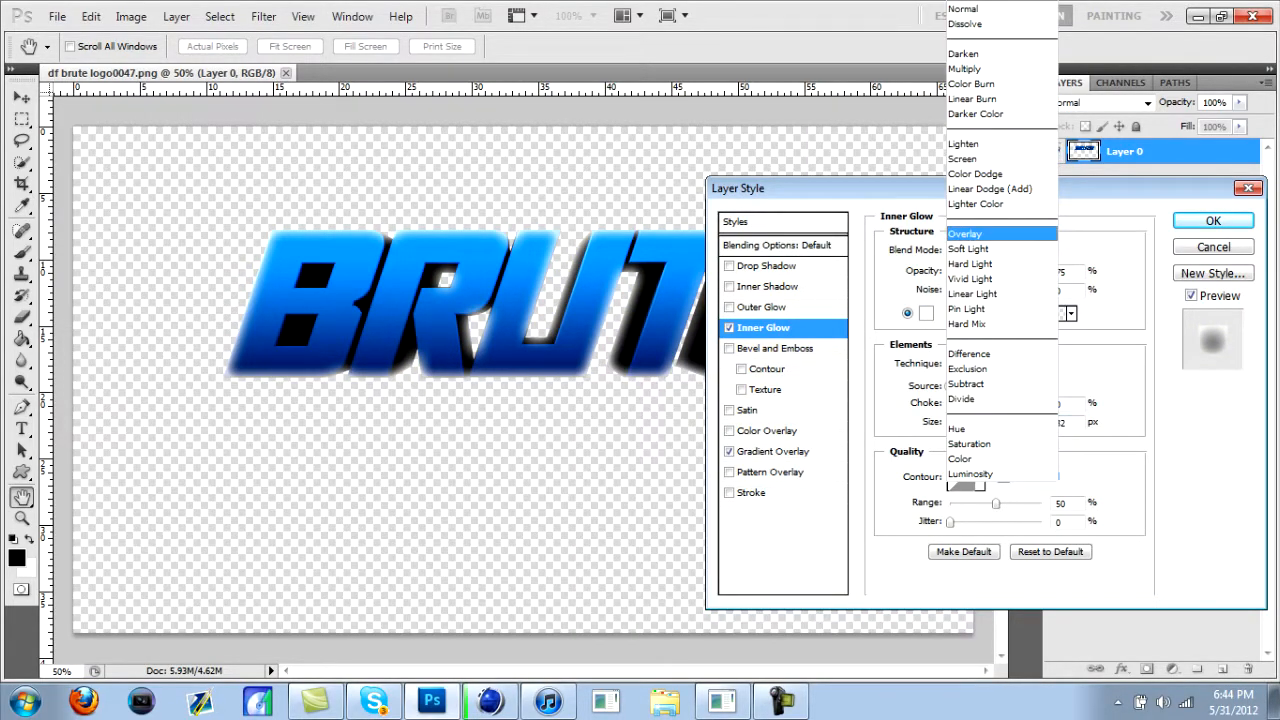
pyautogui.click(998, 234)
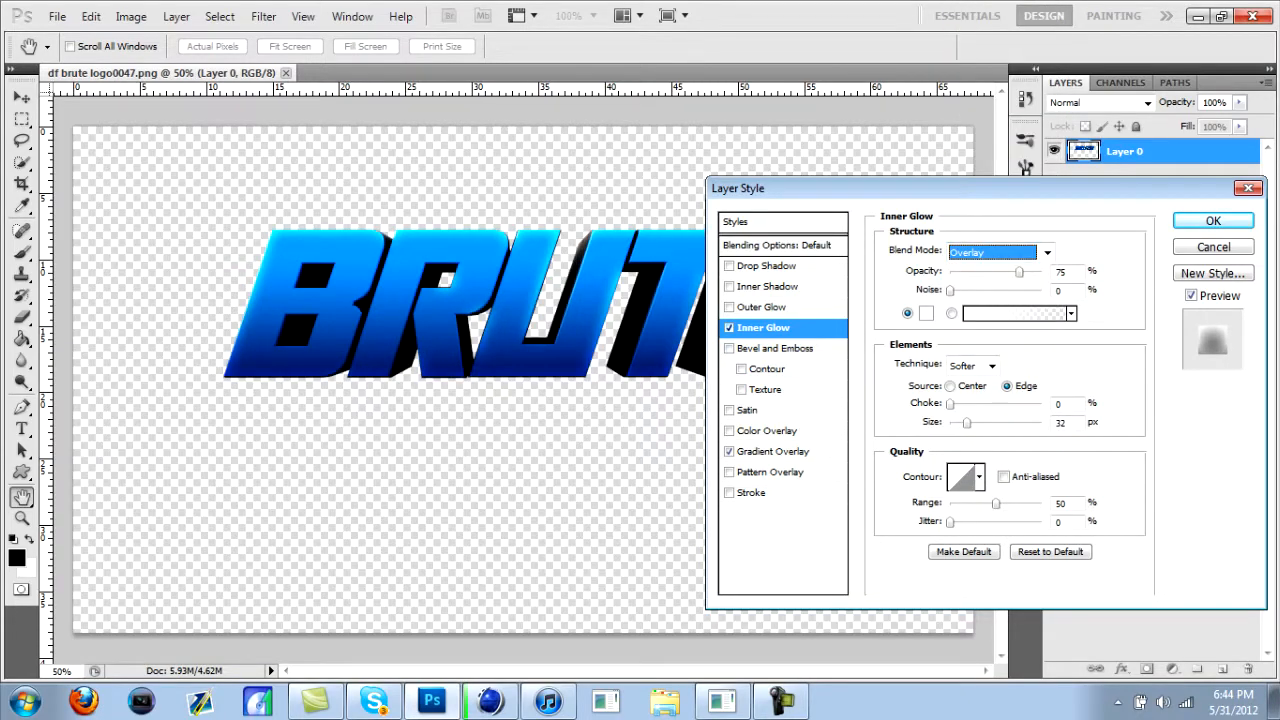
# Step: Add a white Outer Glow to Layer 0 with a size of 32 px and Overlay blend mode
pyautogui.click(763, 307)
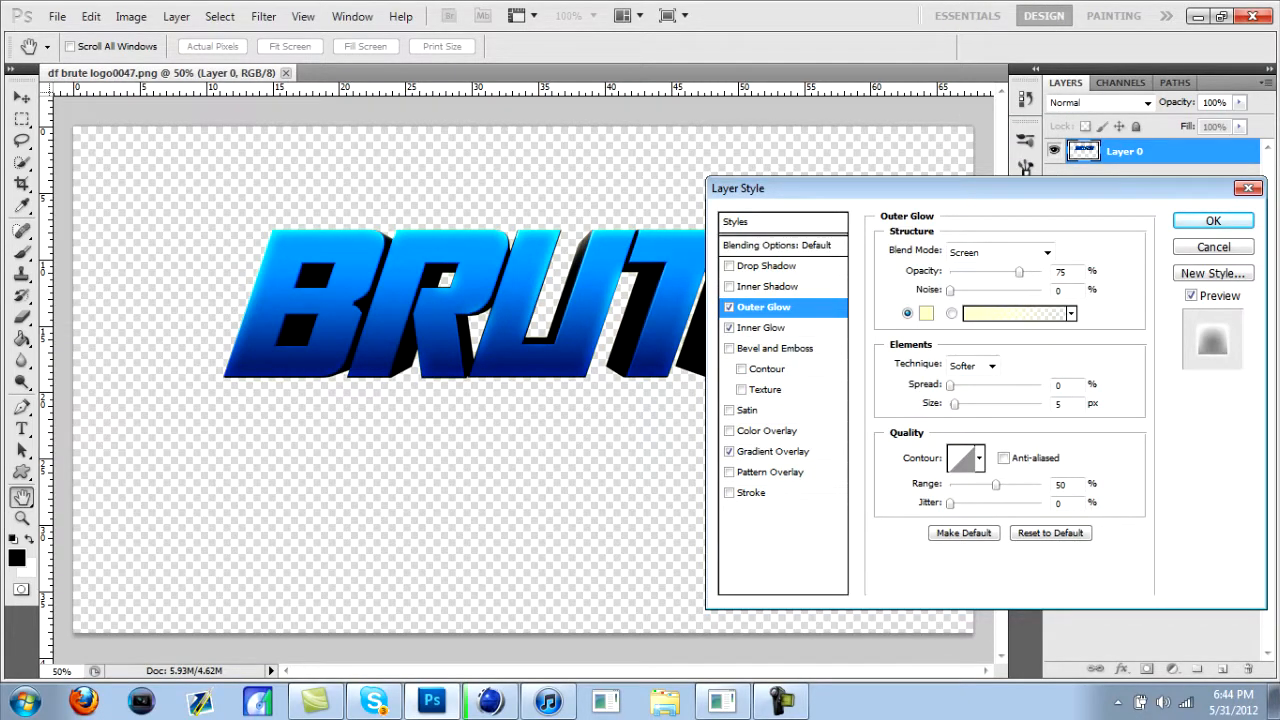
pyautogui.moveTo(954, 403); pyautogui.dragTo(966, 403)
pyautogui.click(926, 313)
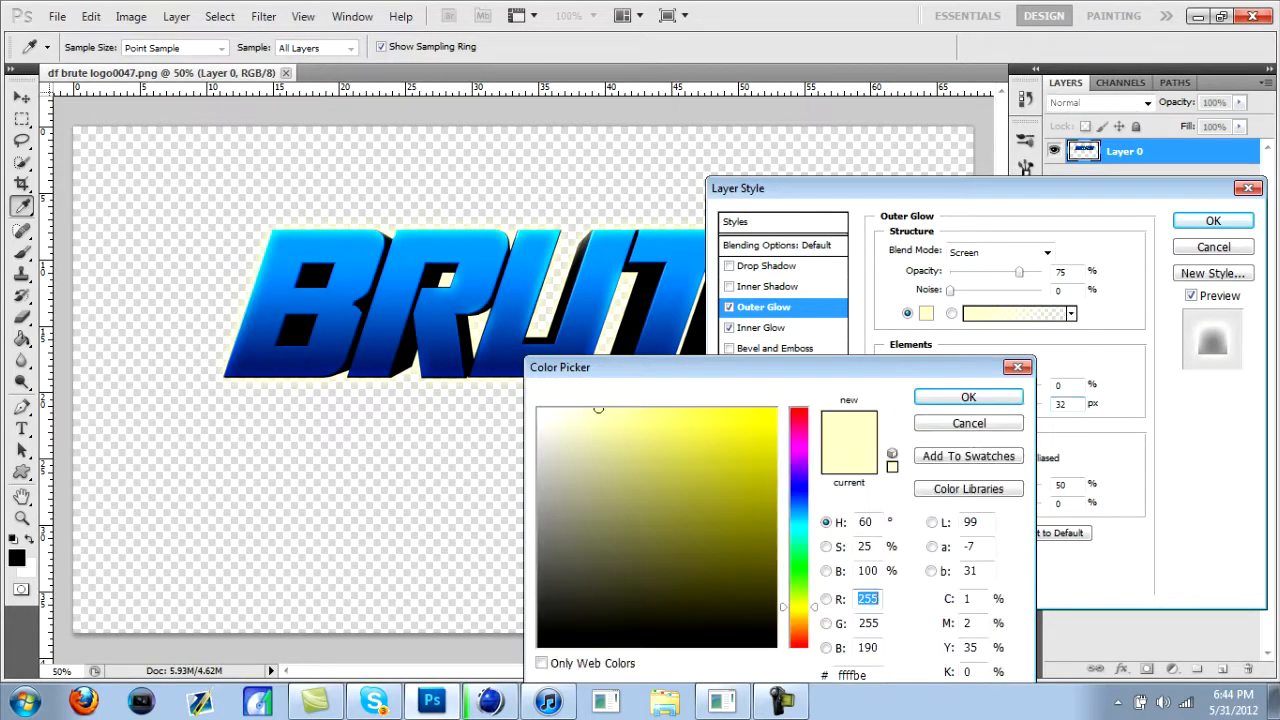
pyautogui.click(539, 410)
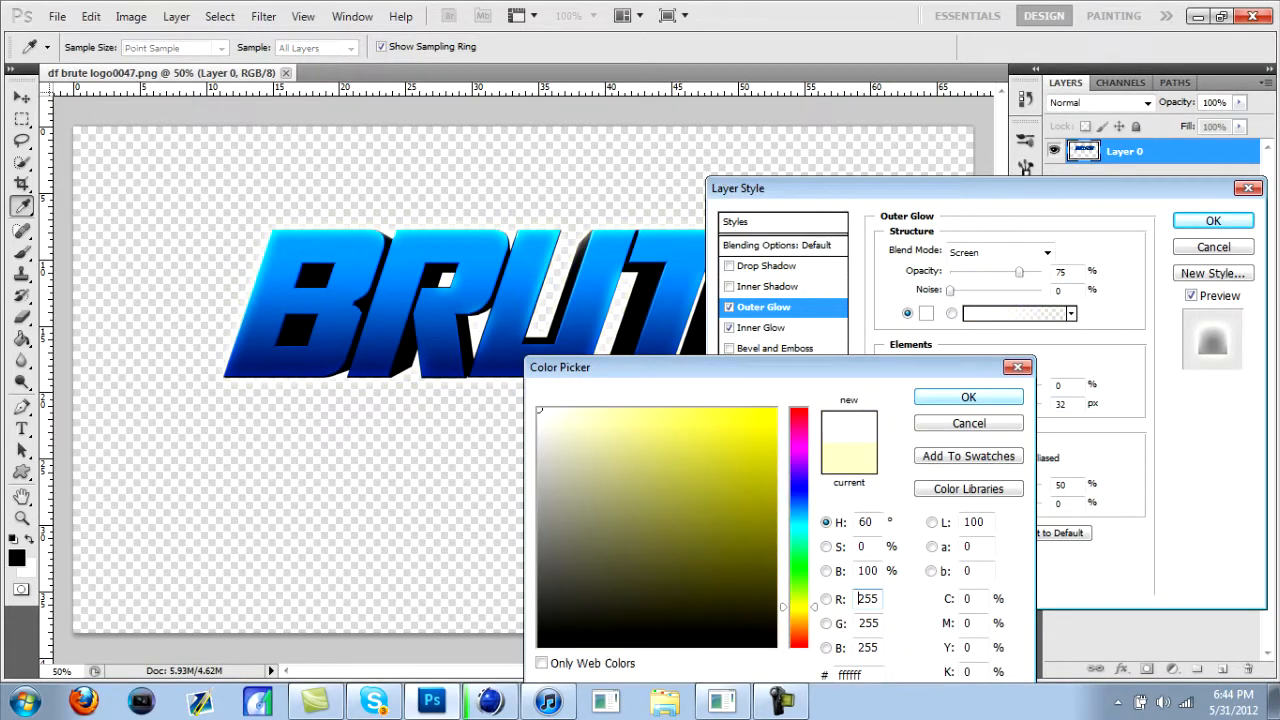
pyautogui.press('Return')
pyautogui.click(1000, 252)
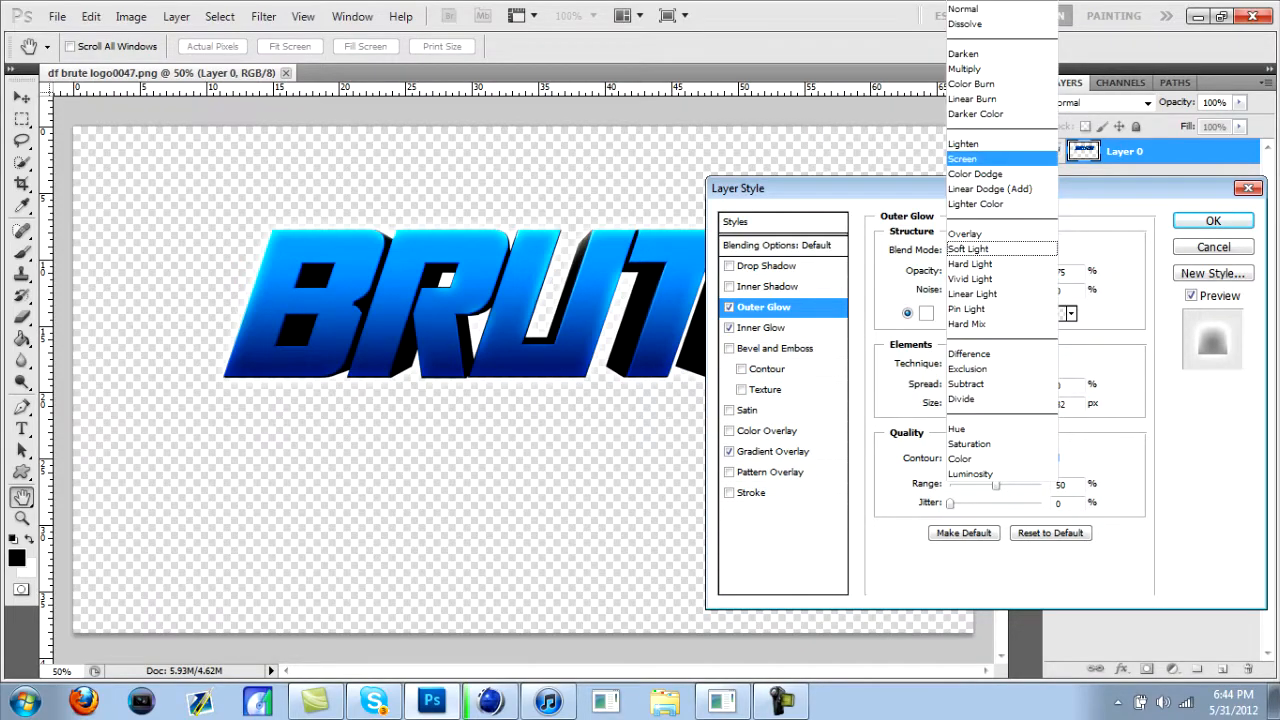
pyautogui.click(990, 234)
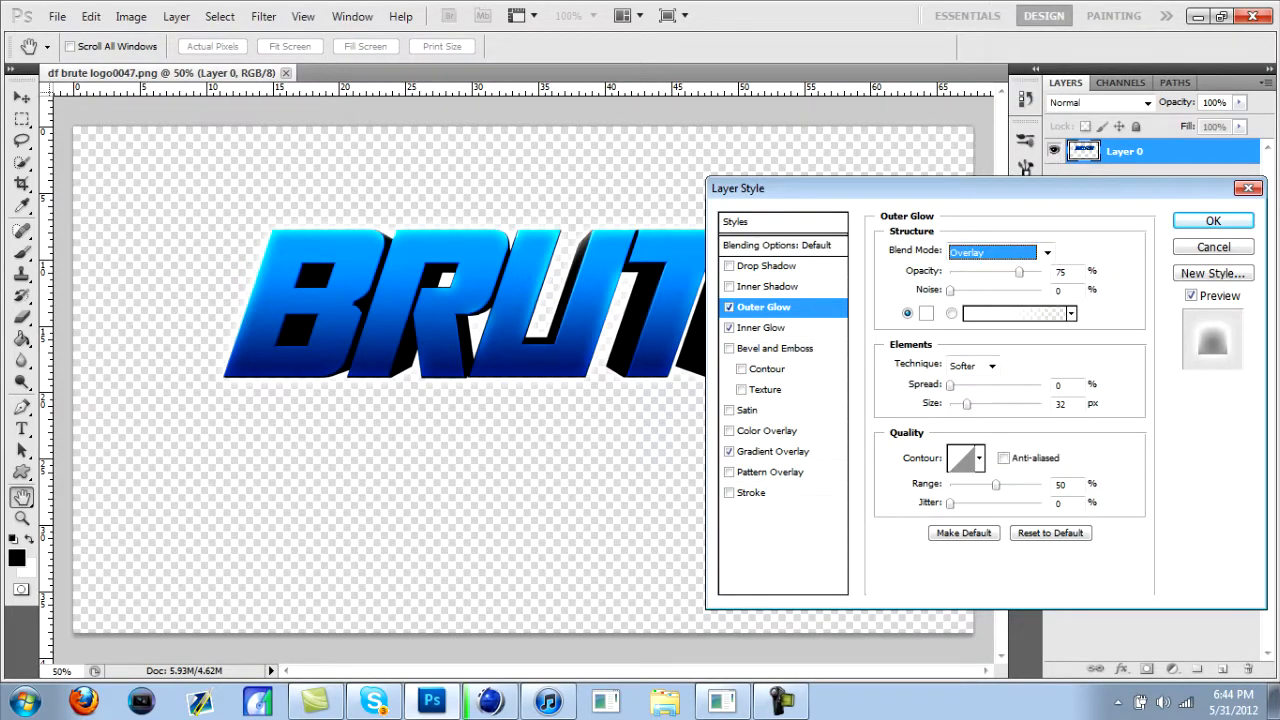
# Step: Add a Drop Shadow with a size of about 40 px and apply the layer styles to Layer 0
pyautogui.click(729, 266)
pyautogui.click(764, 266)
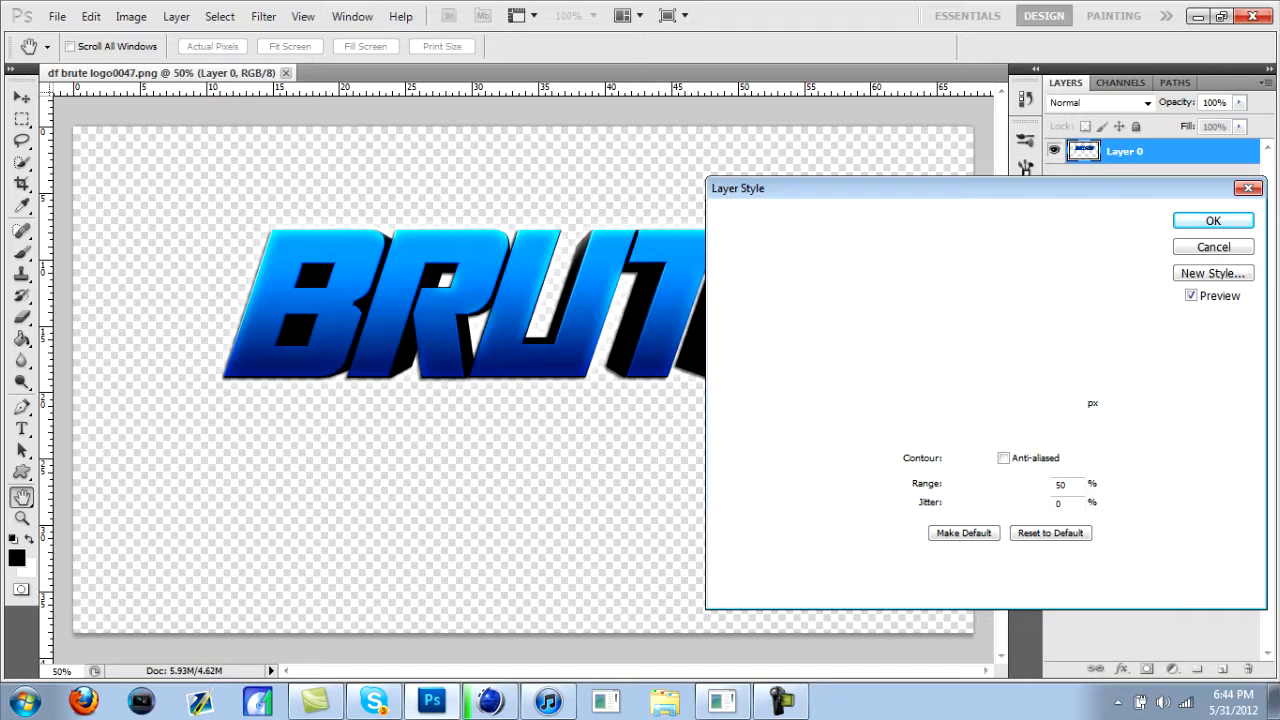
pyautogui.moveTo(955, 366); pyautogui.dragTo(968, 366)
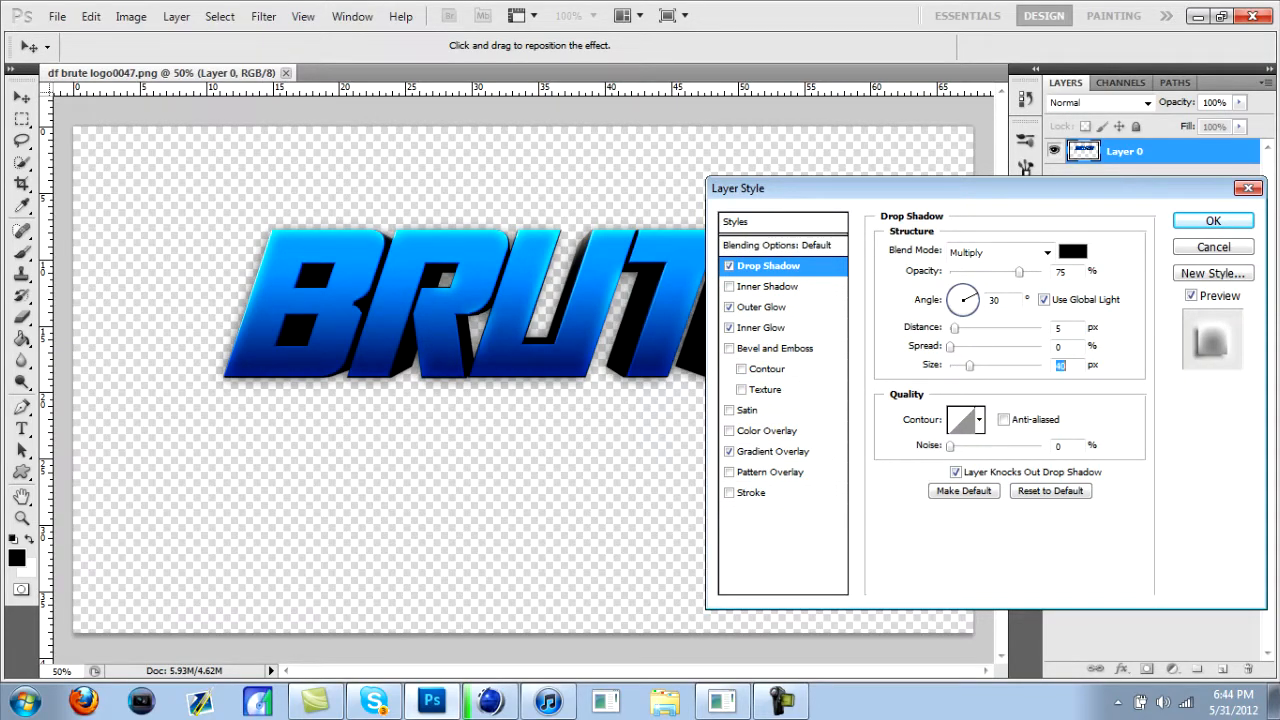
pyautogui.press('Return')
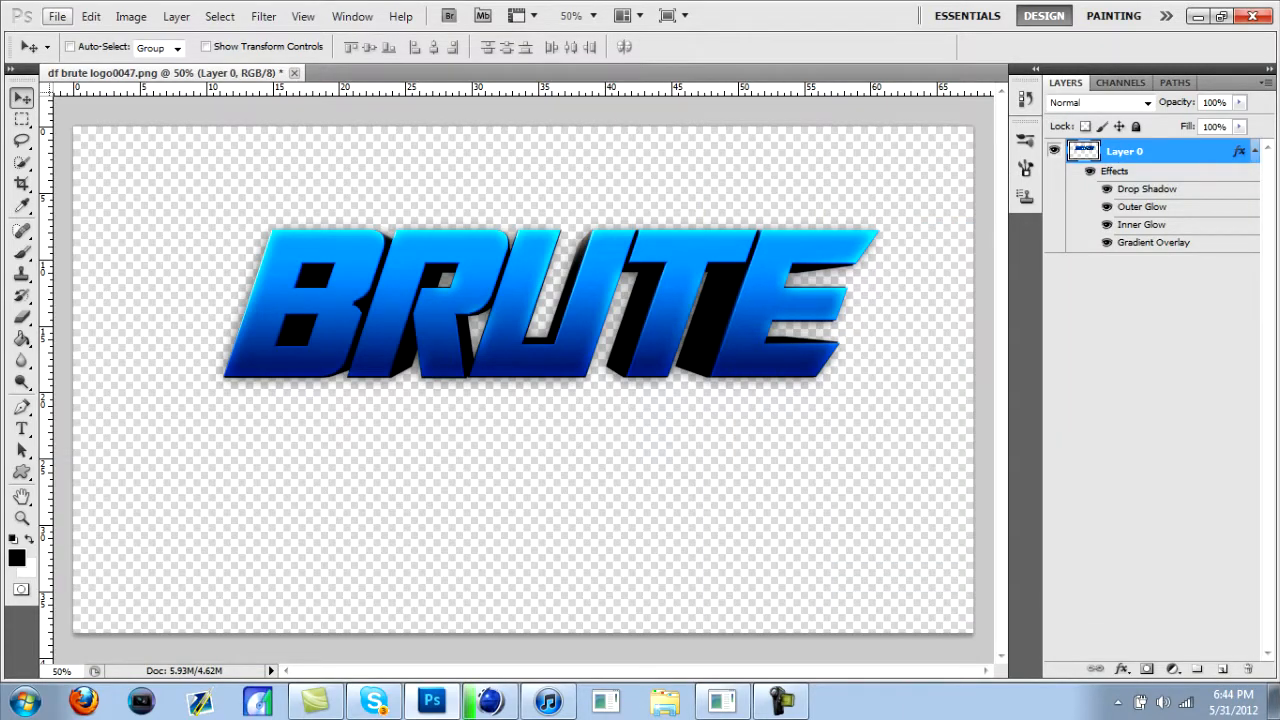
pyautogui.click(57, 17)
pyautogui.press('Return')
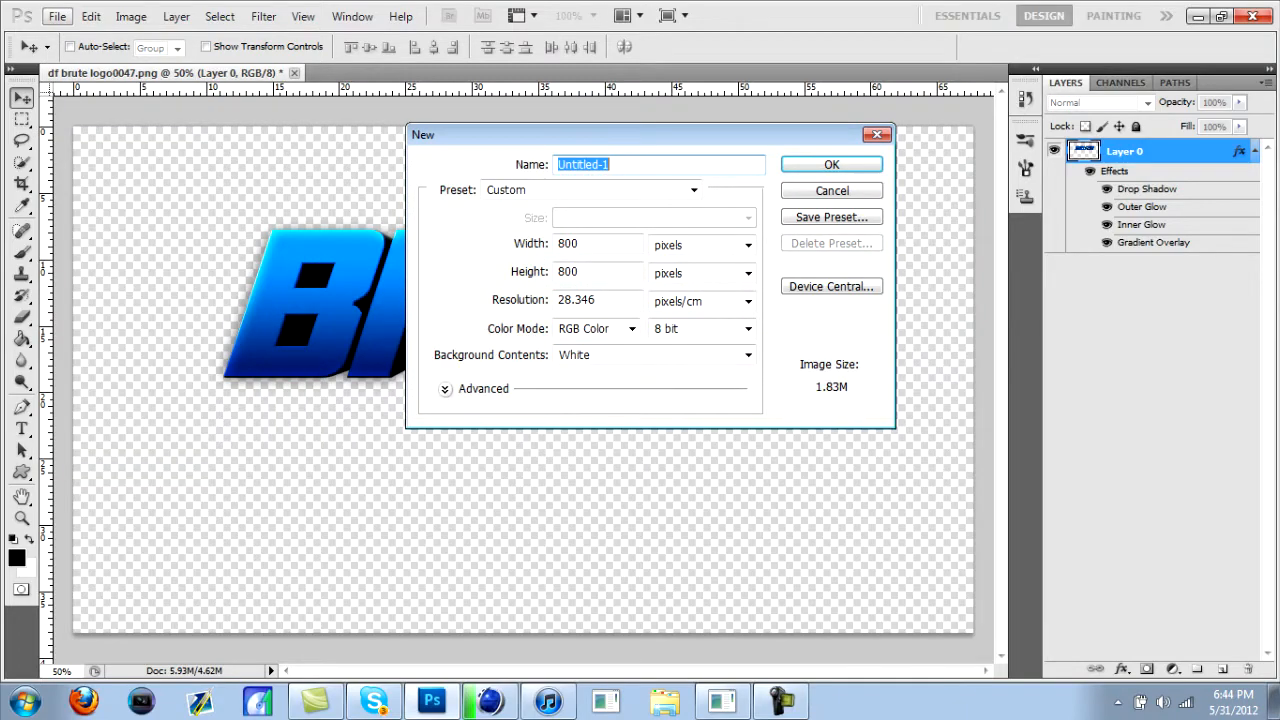
pyautogui.press('Escape')
# Step: Browse for a file to open in Stuff for Photoshop, going through Photoshop, 3k pack and Textures to the textures folder
pyautogui.hotkey('alt', 'f')
pyautogui.press('Down')
pyautogui.press('Return')
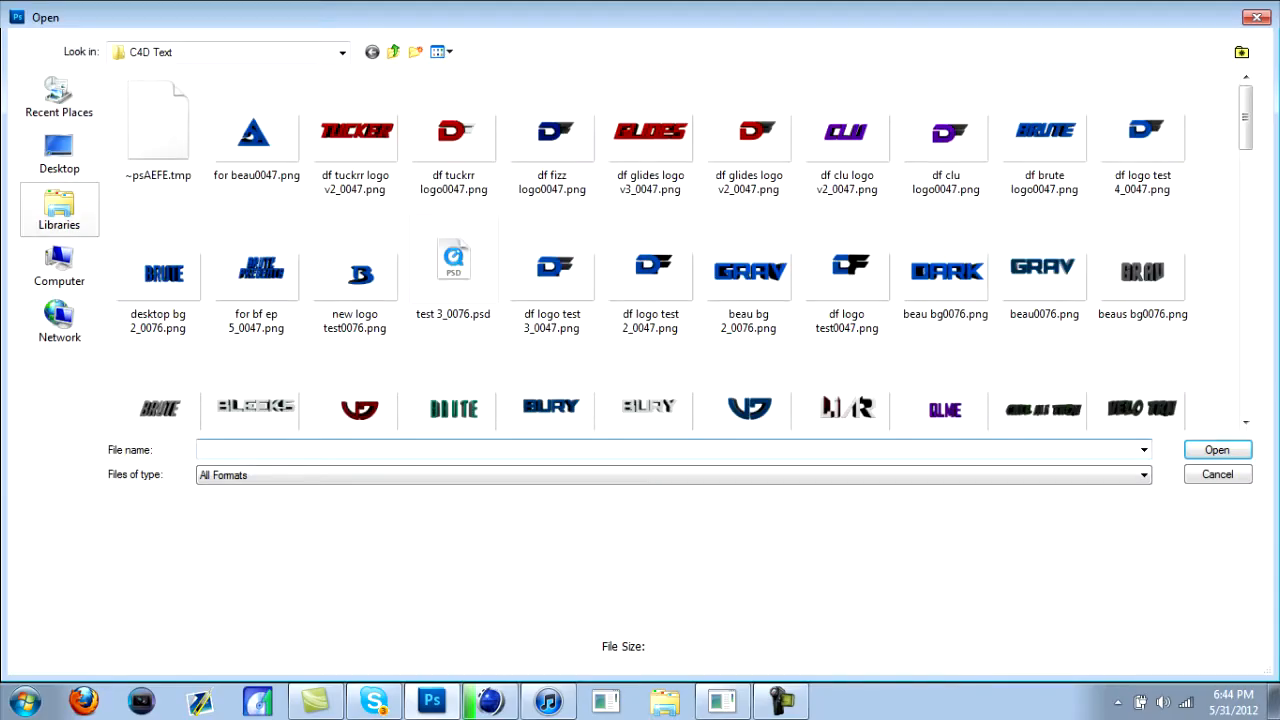
pyautogui.click(59, 155)
pyautogui.doubleClick(254, 390)
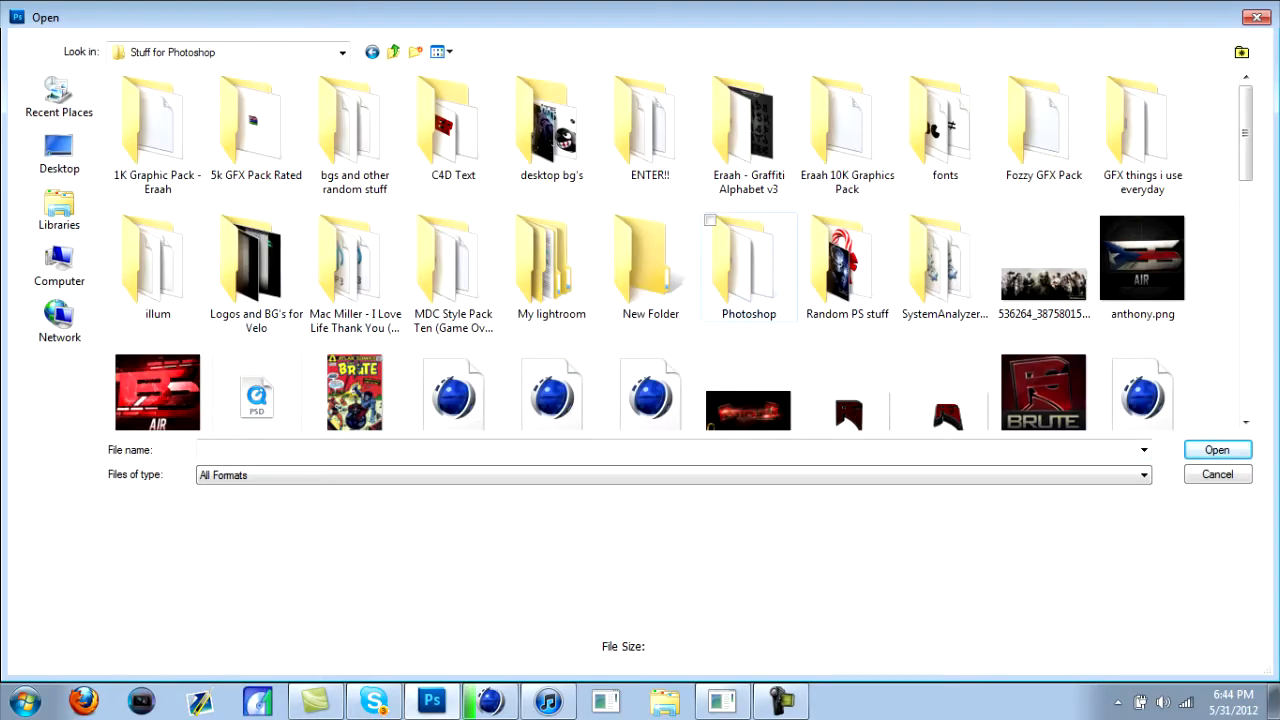
pyautogui.doubleClick(748, 258)
pyautogui.doubleClick(160, 129)
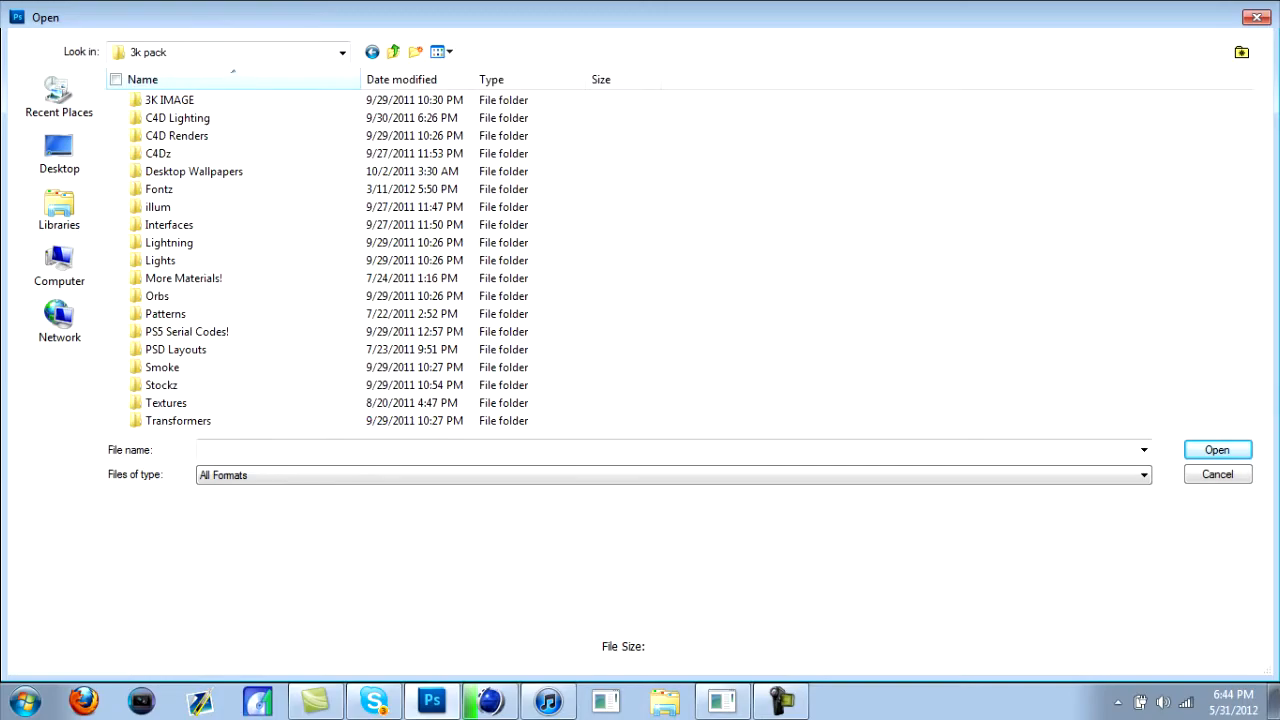
pyautogui.doubleClick(165, 403)
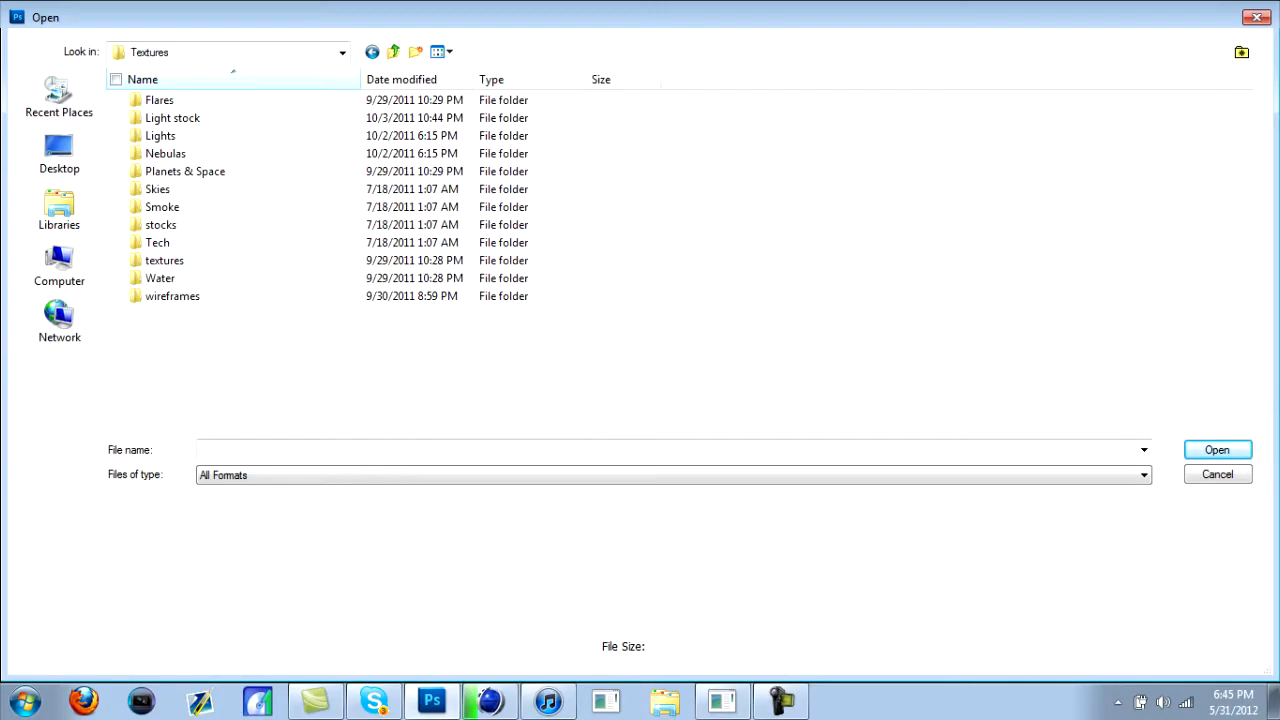
pyautogui.doubleClick(165, 260)
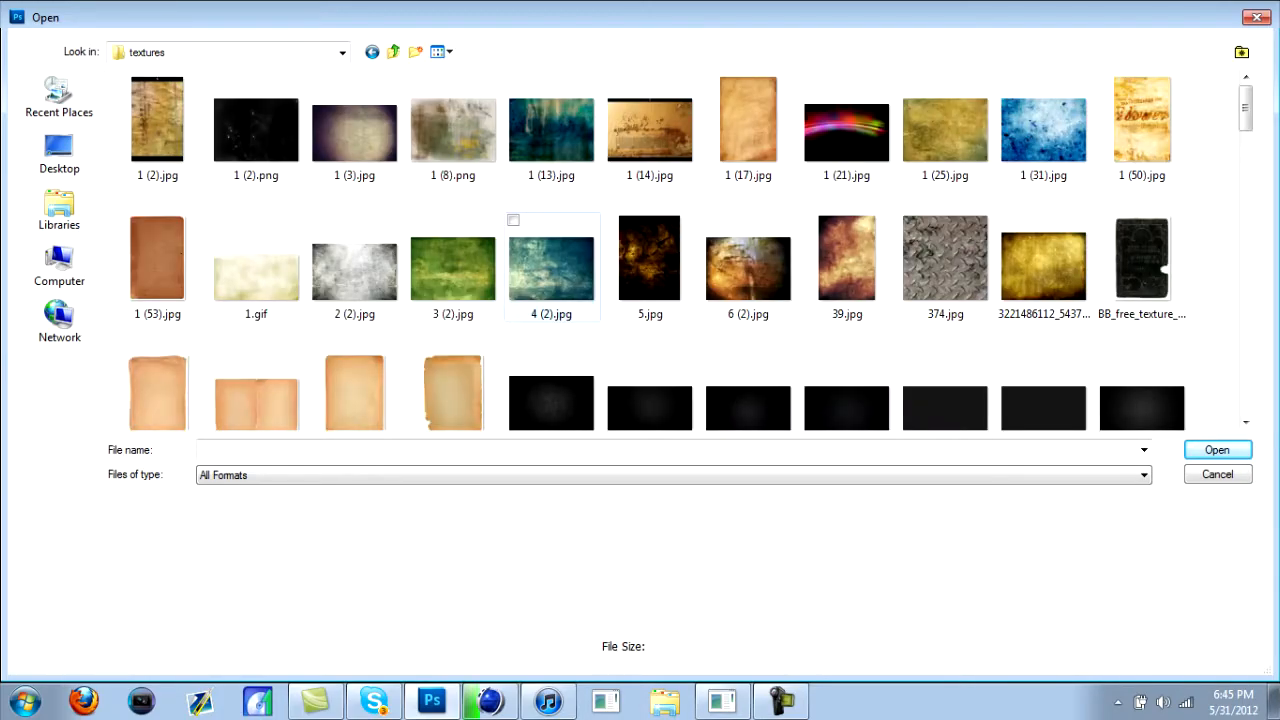
# Step: Open the Grunge Wall.jpg texture from the textures folder
pyautogui.scroll(-5, 822, 339)
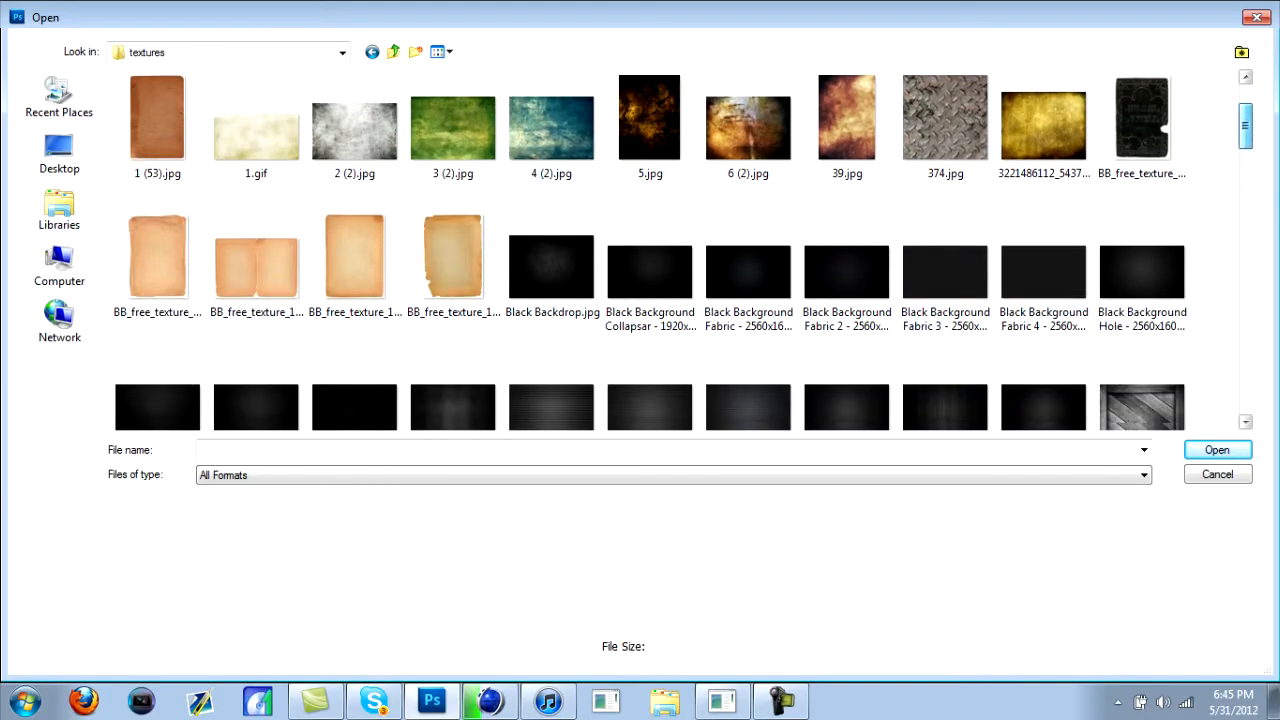
pyautogui.scroll(-3, 683, 249)
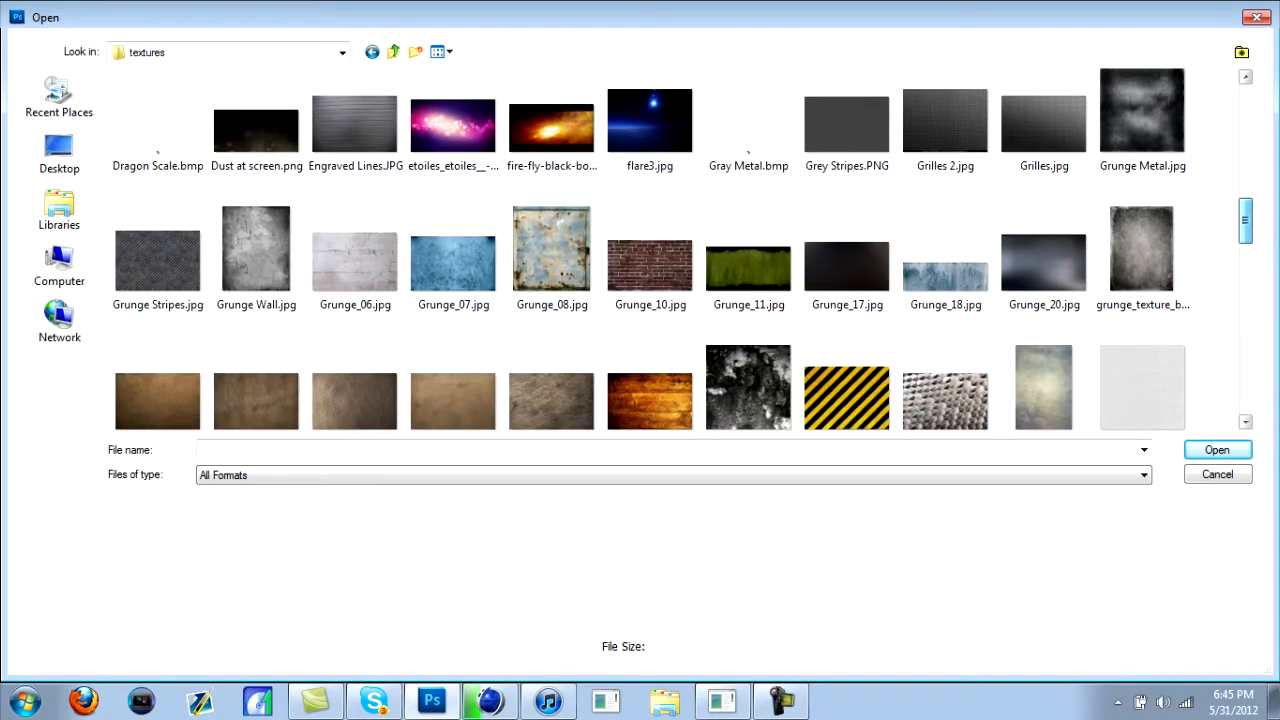
pyautogui.click(225, 260)
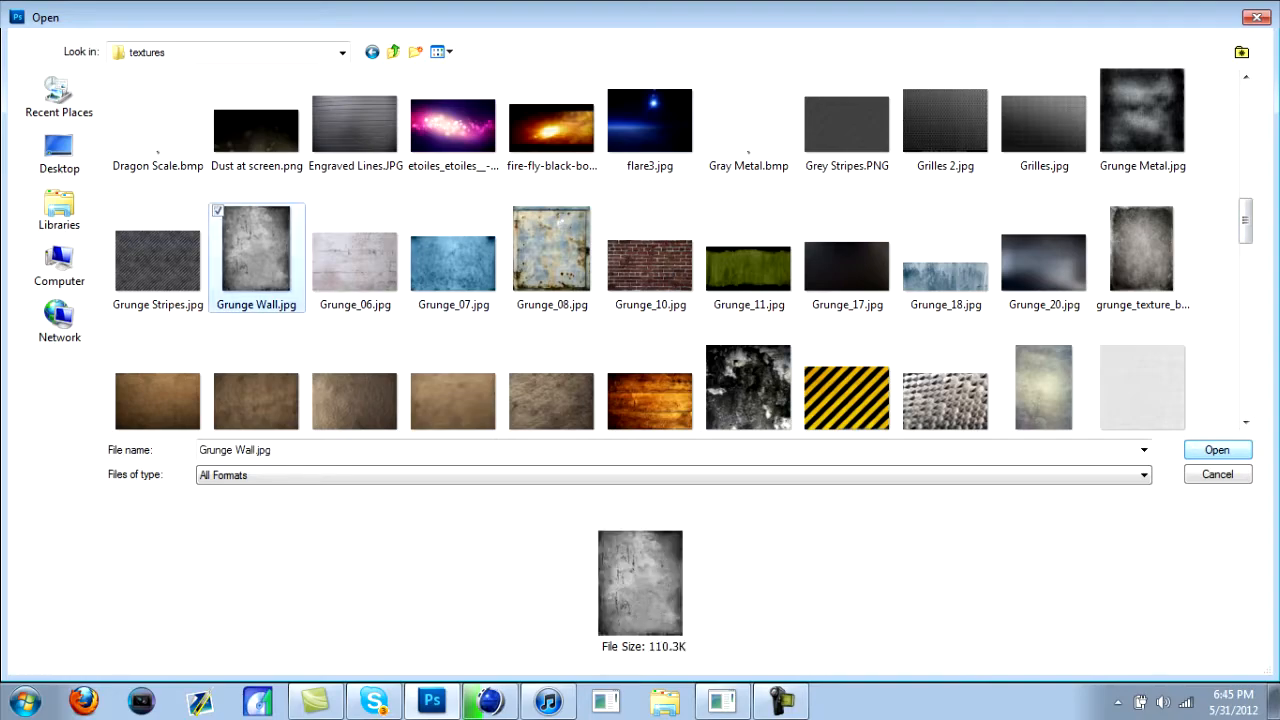
pyautogui.press('Return')
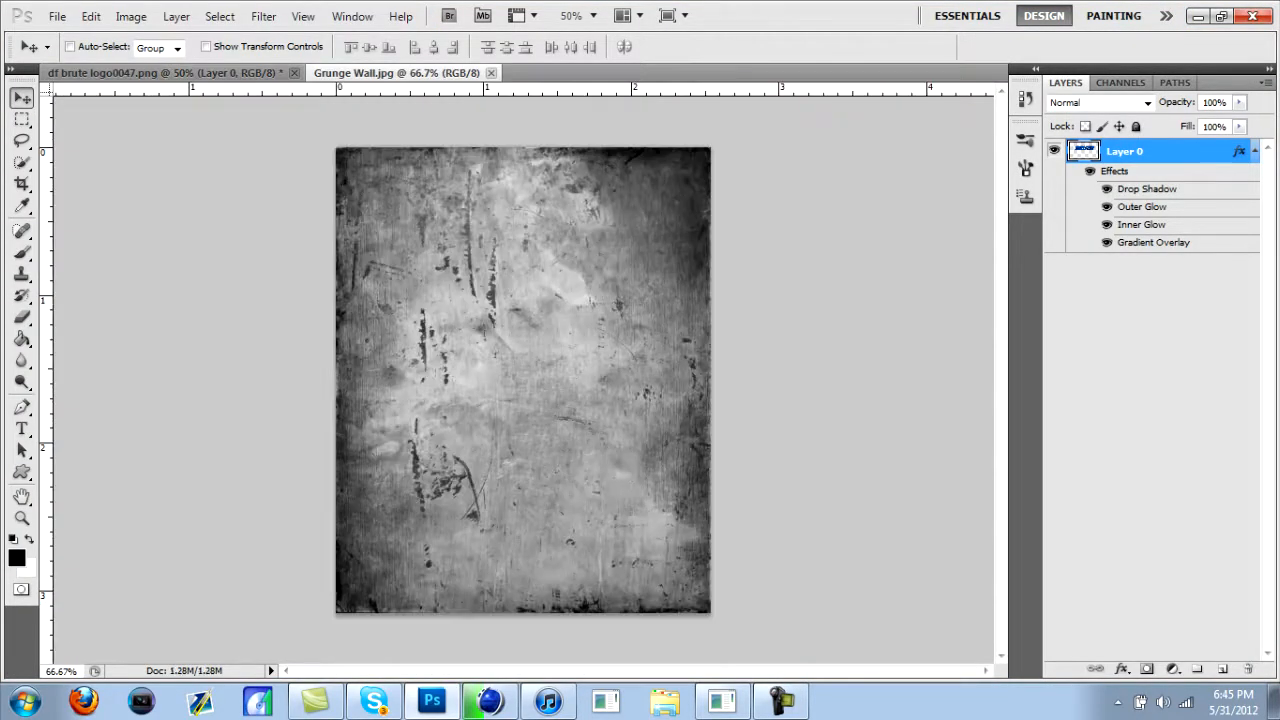
# Step: Open Scratch Metal.jpg from the same textures folder as a second texture document
pyautogui.click(57, 16)
pyautogui.click(79, 54)
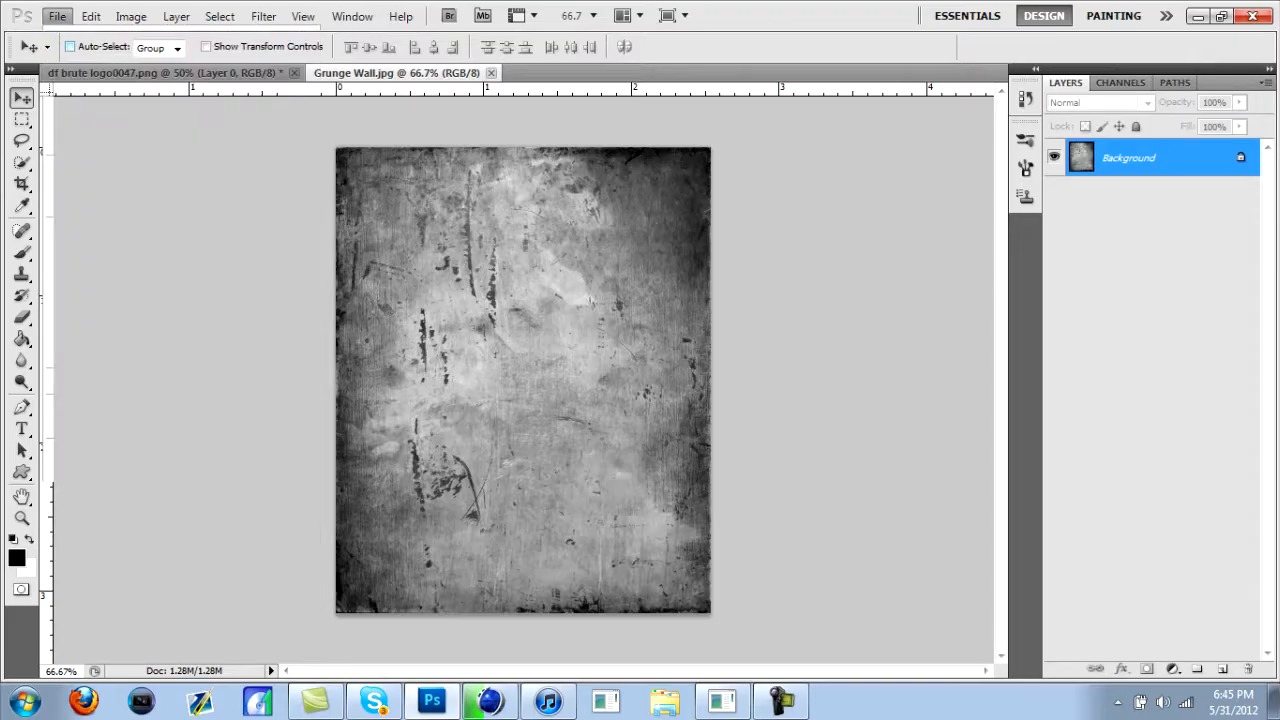
pyautogui.scroll(-8, 684, 250)
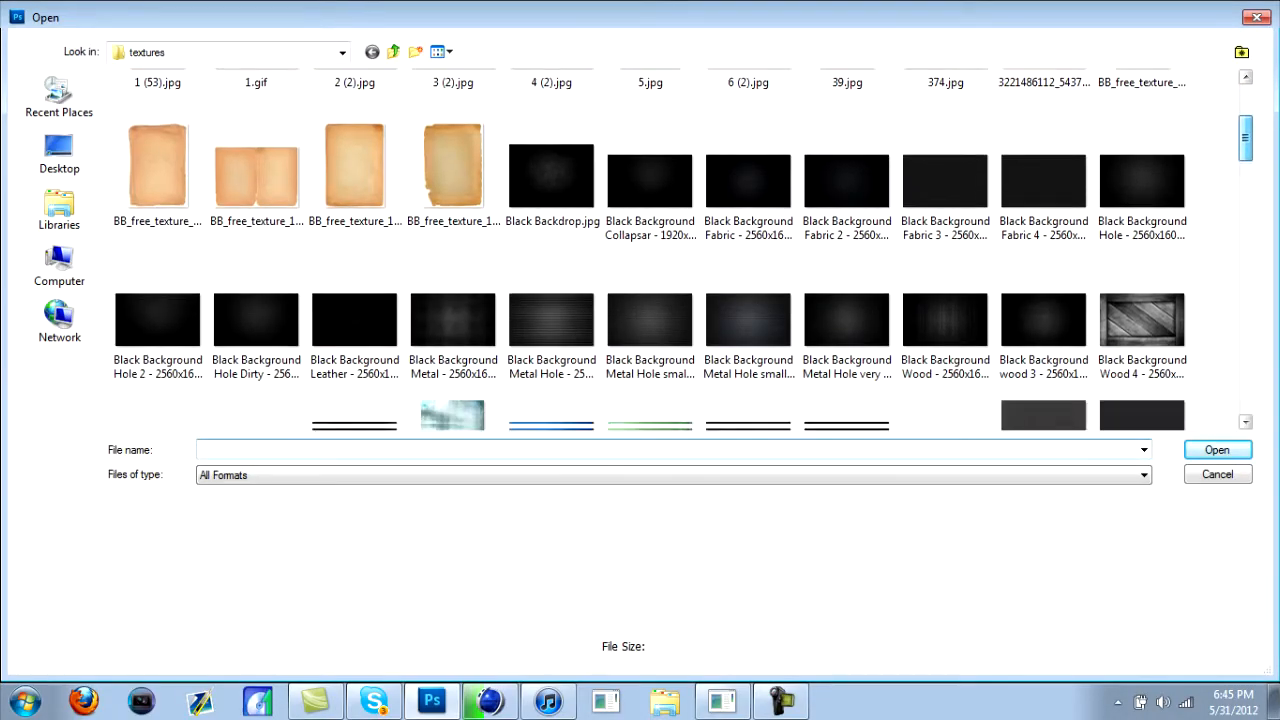
pyautogui.scroll(-9, 684, 250)
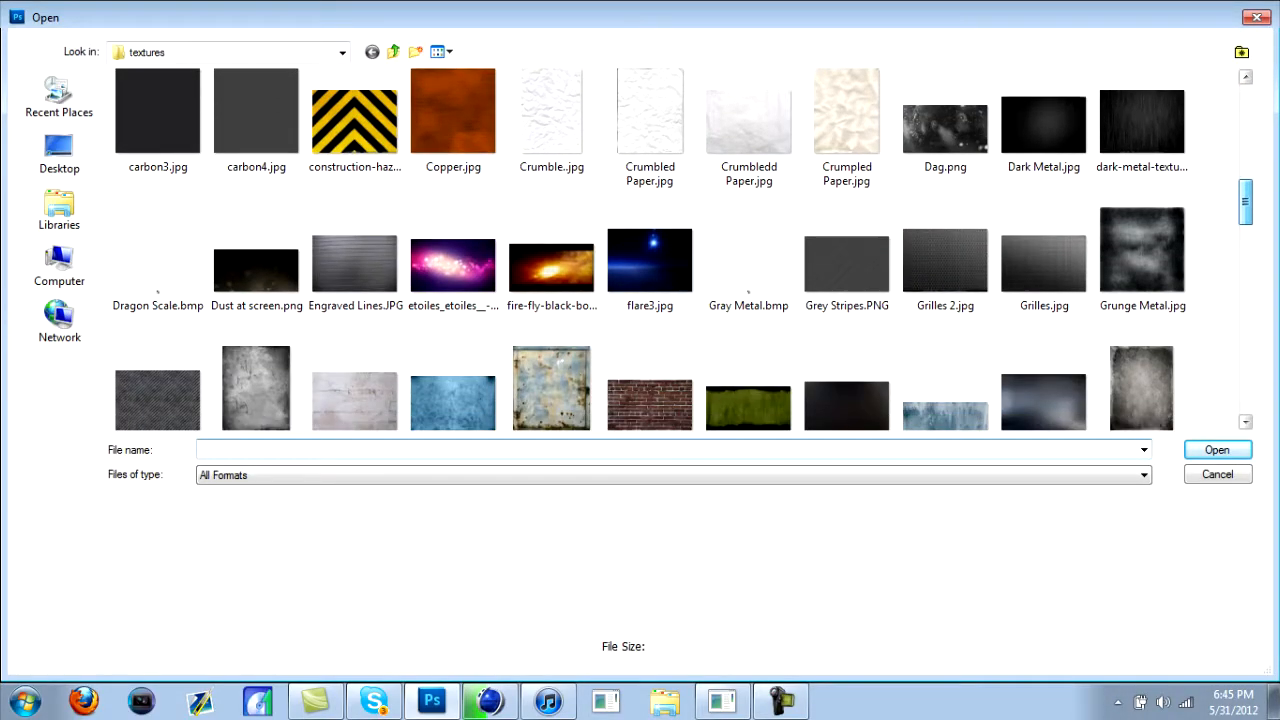
pyautogui.scroll(-9, 684, 250)
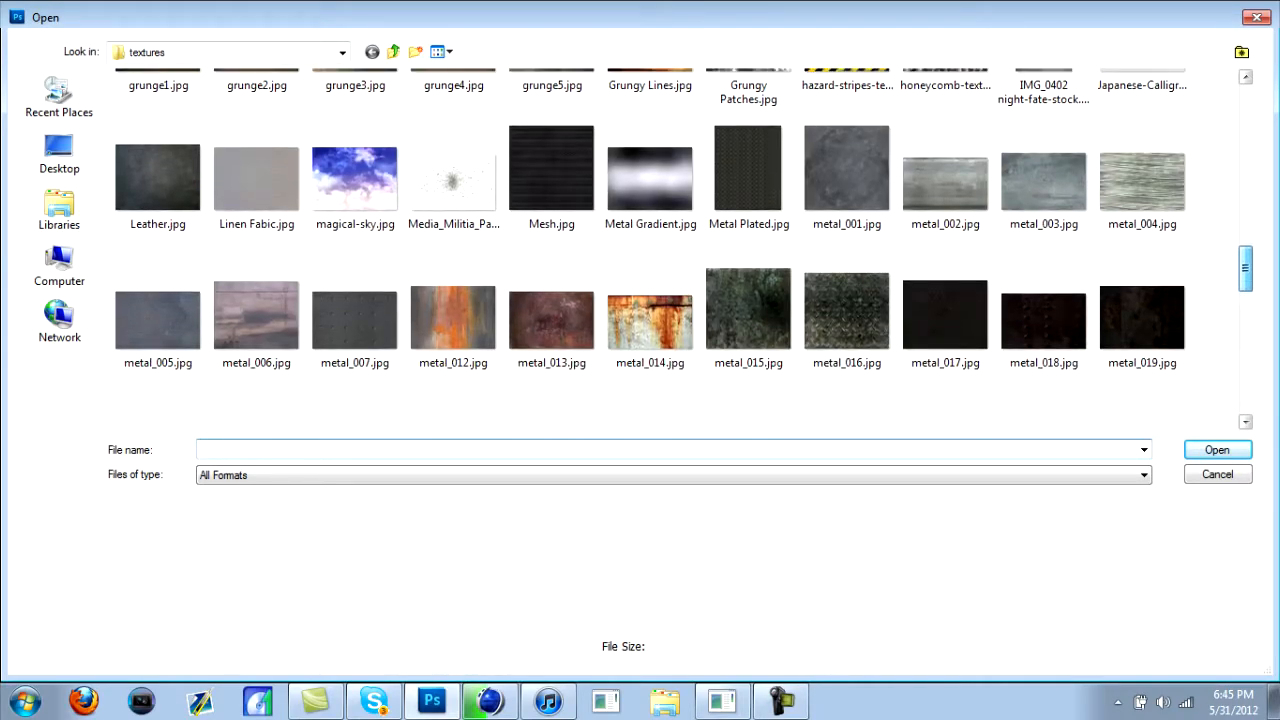
pyautogui.scroll(-3, 684, 250)
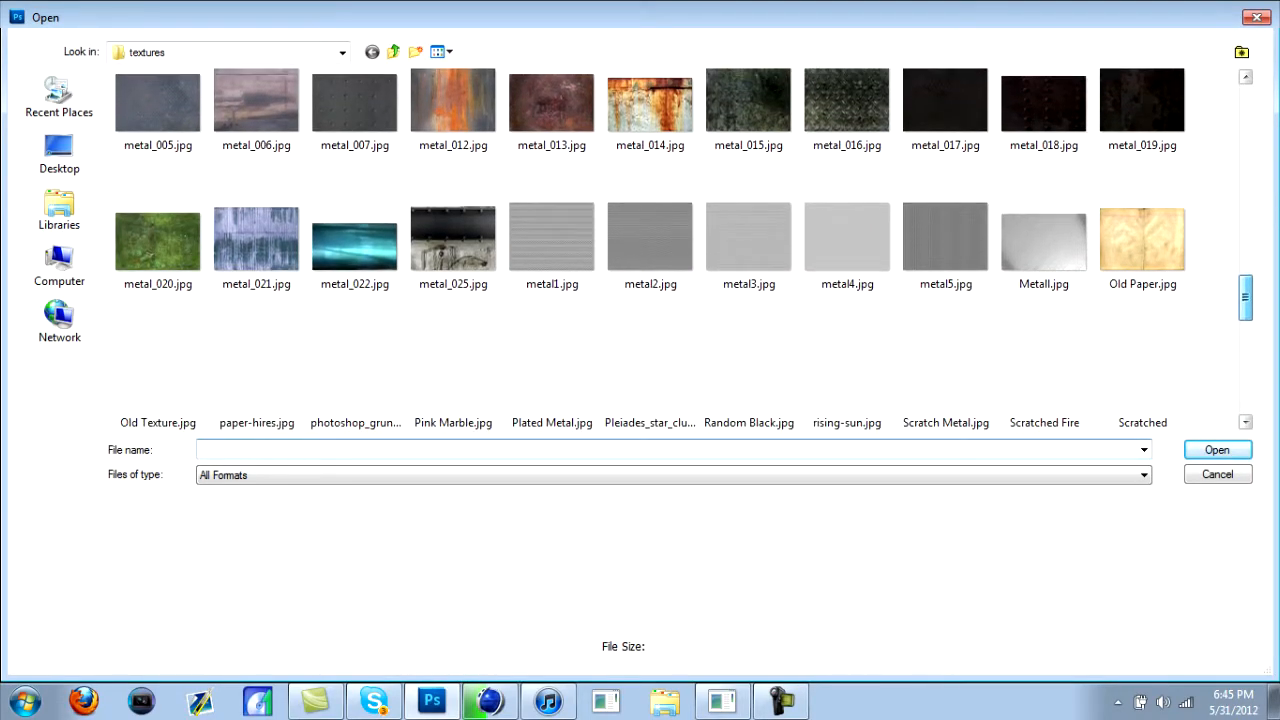
pyautogui.scroll(-2, 684, 250)
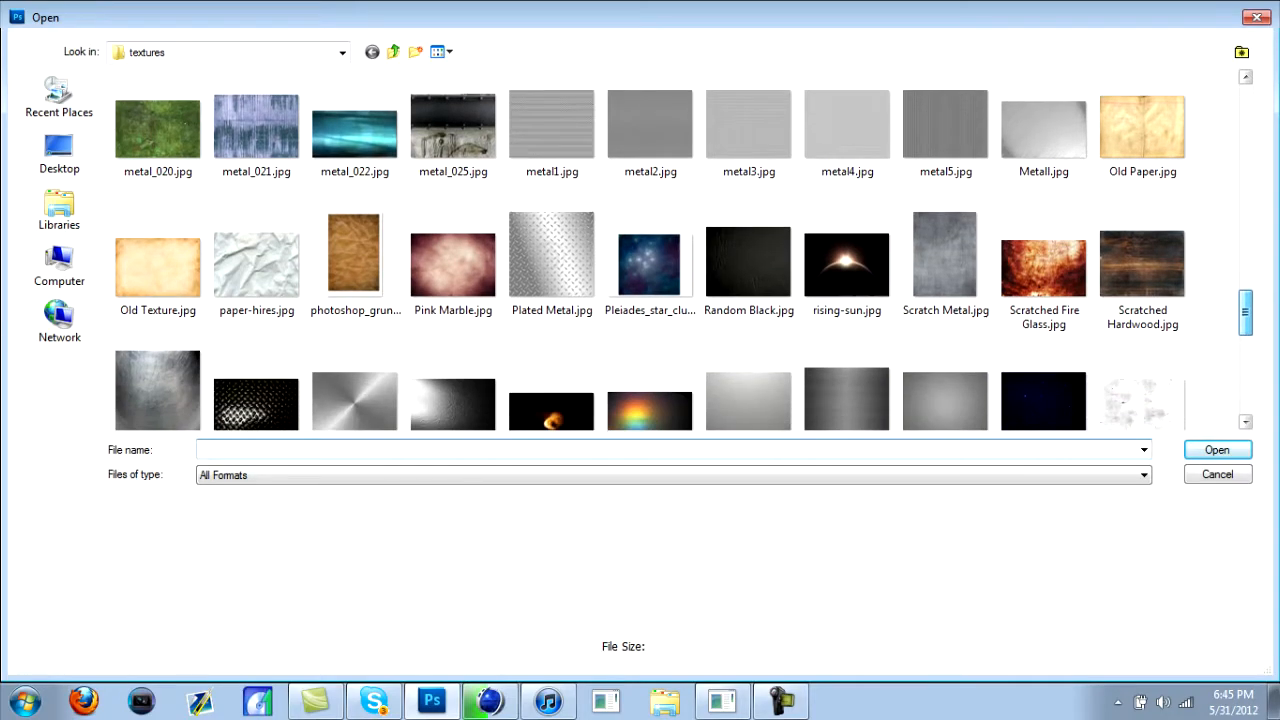
pyautogui.click(945, 235)
pyautogui.press('Return')
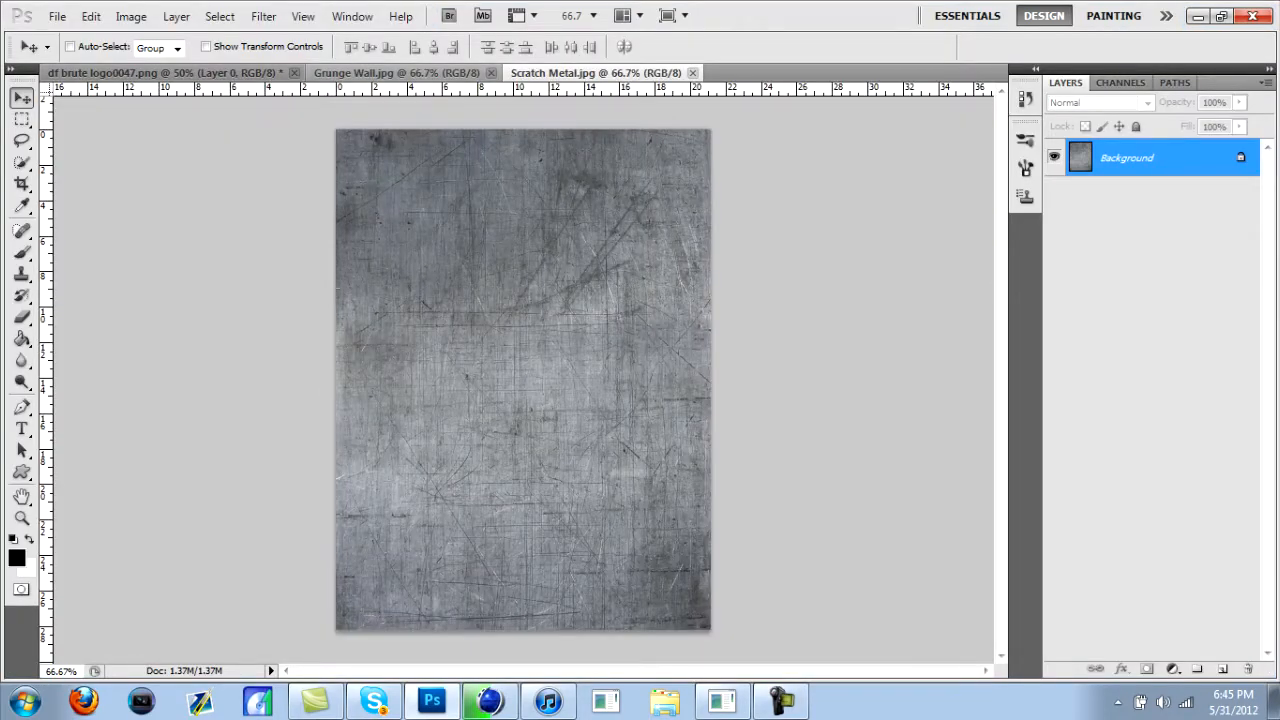
# Step: Select the whole Grunge Wall.jpg image and move it into df brute logo0047.png as a new layer over the first letters of BRUTE
pyautogui.click(397, 73)
pyautogui.hotkey('ctrl', 'a')
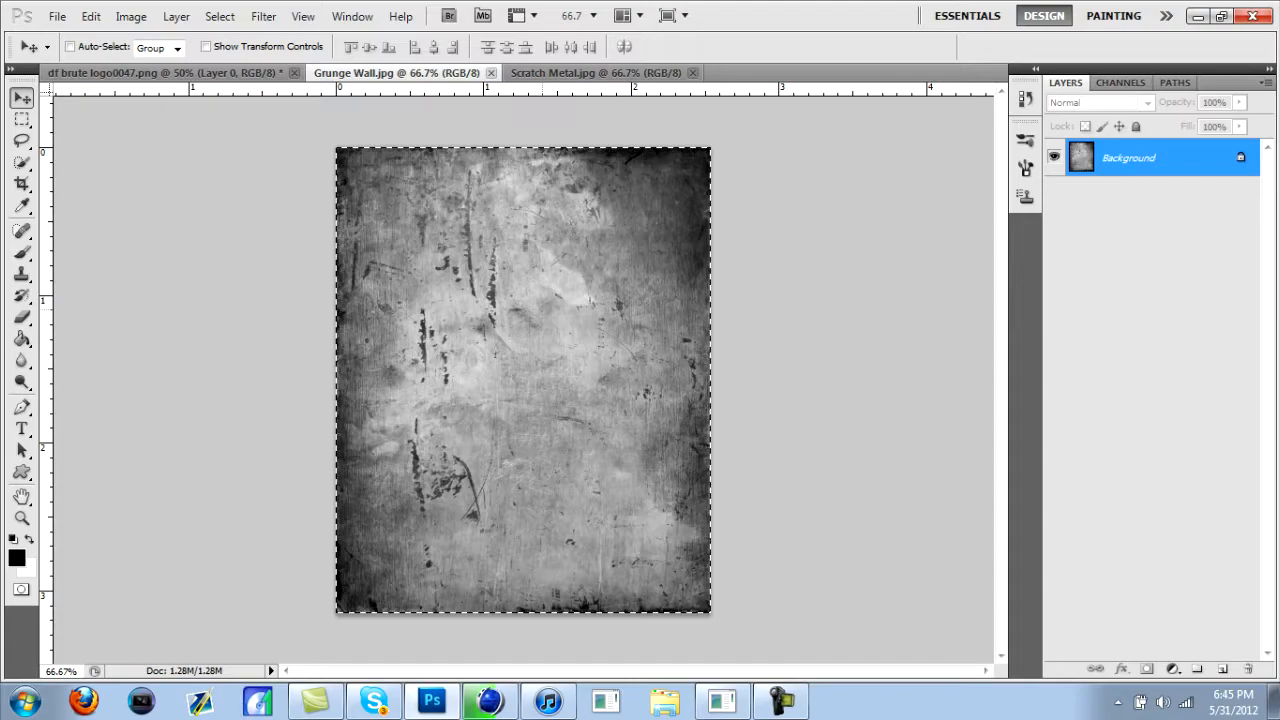
pyautogui.moveTo(523, 380); pyautogui.dragTo(395, 355)
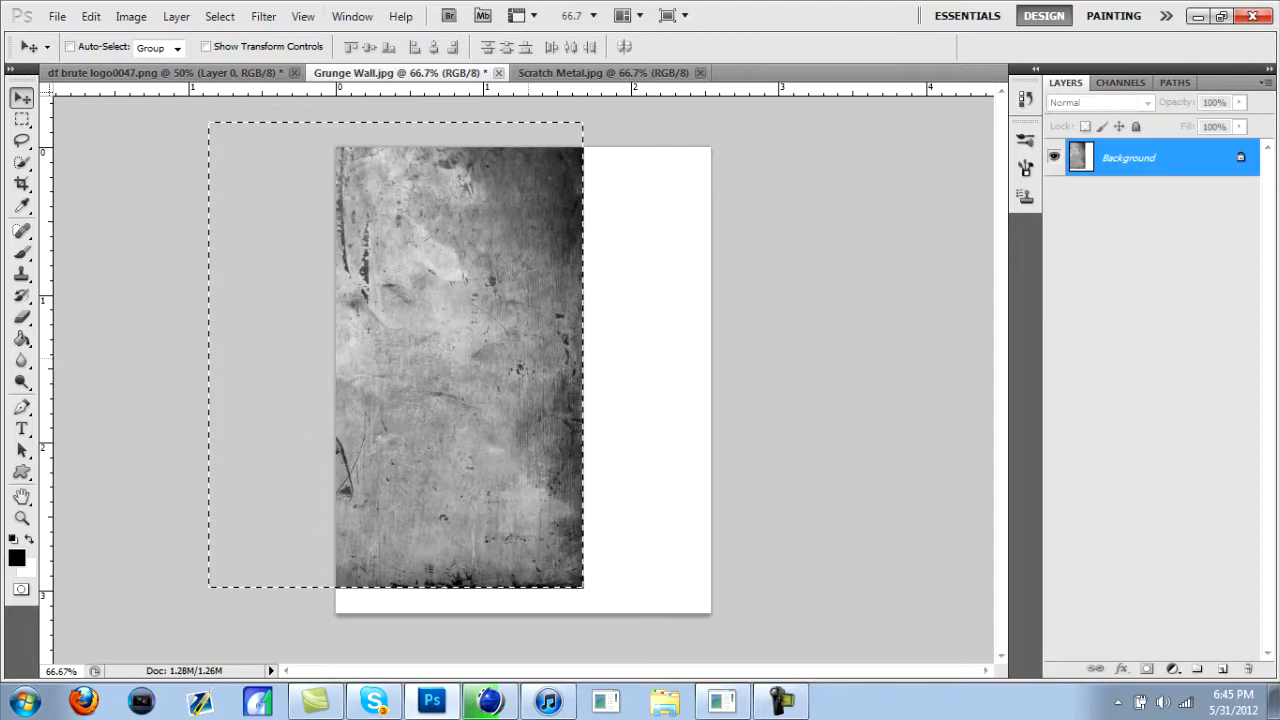
pyautogui.moveTo(460, 360); pyautogui.dragTo(385, 287)
pyautogui.moveTo(400, 340)
pyautogui.mouseDown()
pyautogui.moveTo(227, 162)
pyautogui.moveTo(165, 72)
pyautogui.moveTo(400, 378)
pyautogui.moveTo(482, 377)
pyautogui.moveTo(376, 346)
pyautogui.moveTo(398, 348)
pyautogui.mouseUp()
# Step: Rotate the grunge wall layer about 90° and enlarge it to about 152% by 205% across the BRUTE lettering
pyautogui.hotkey('ctrl', 't')
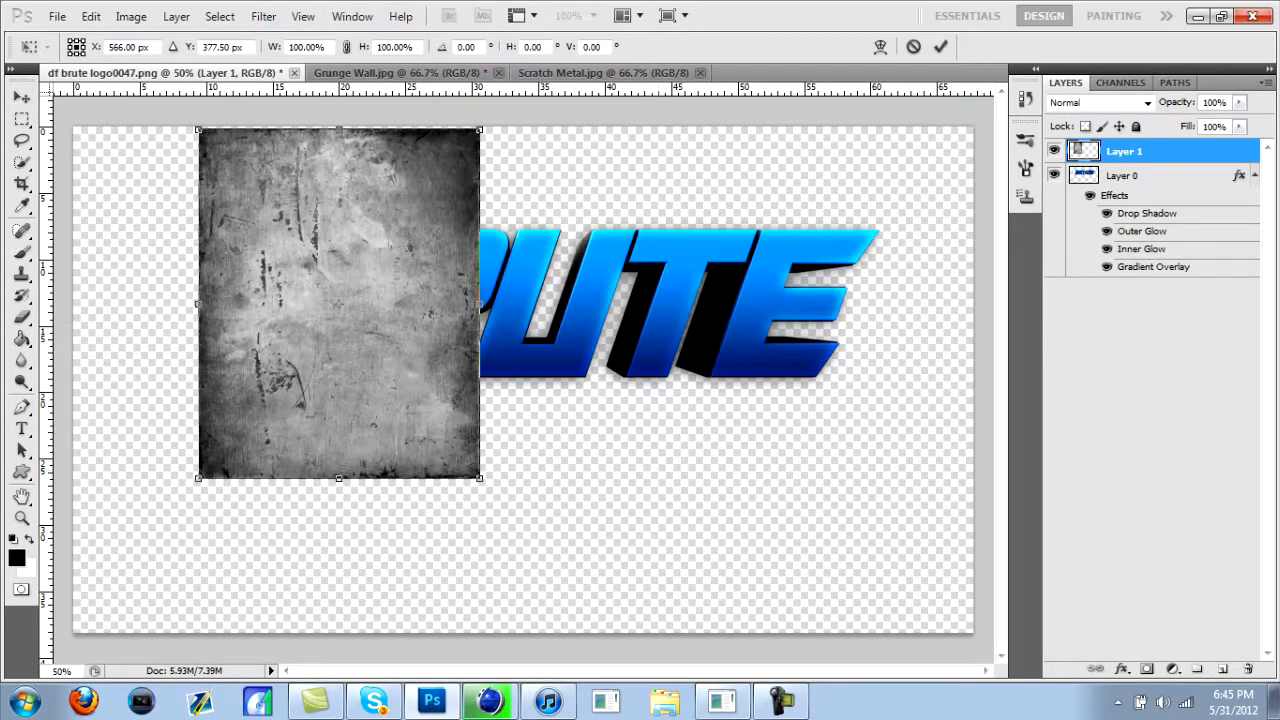
pyautogui.moveTo(492, 490); pyautogui.dragTo(153, 457)
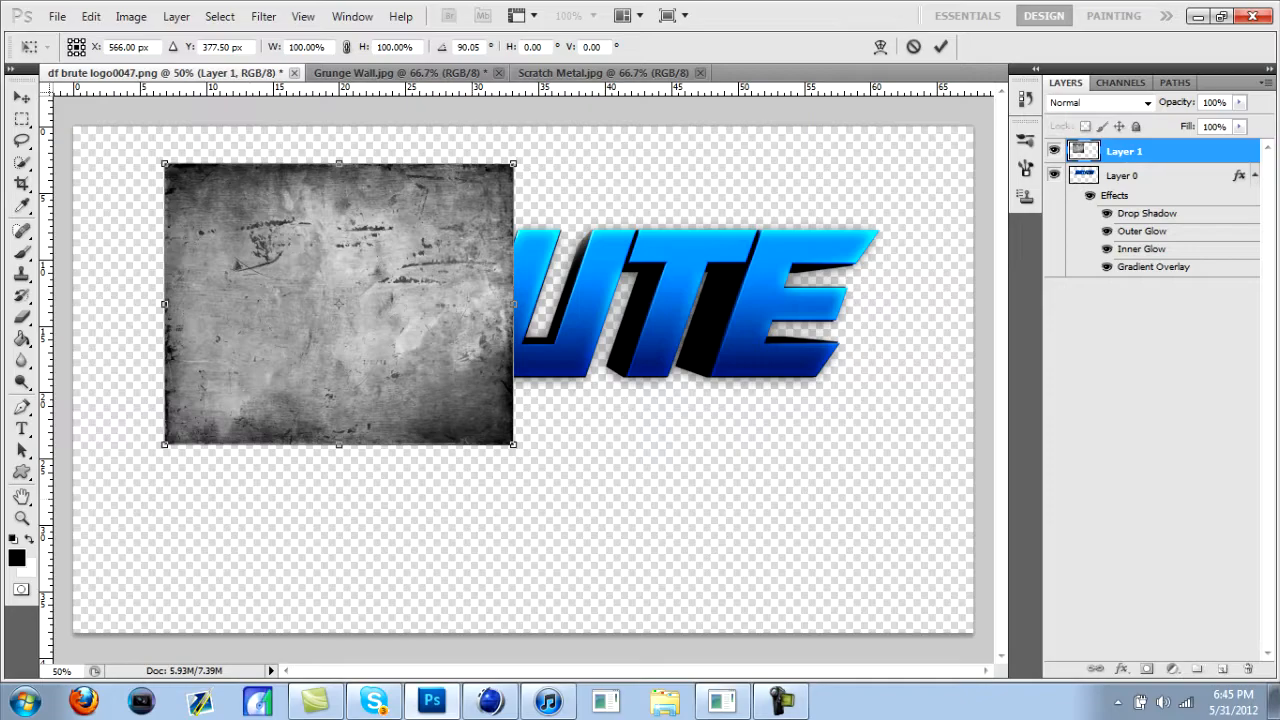
pyautogui.moveTo(513, 444); pyautogui.dragTo(880, 591)
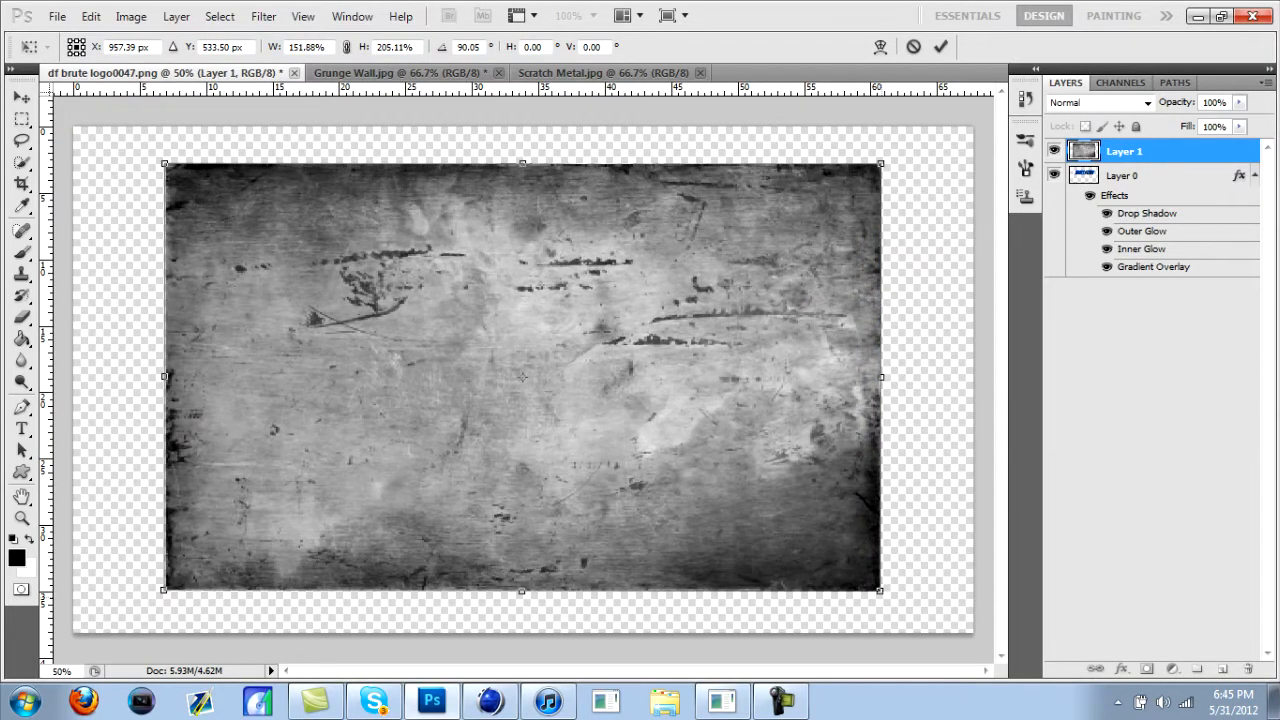
pyautogui.click(22, 97)
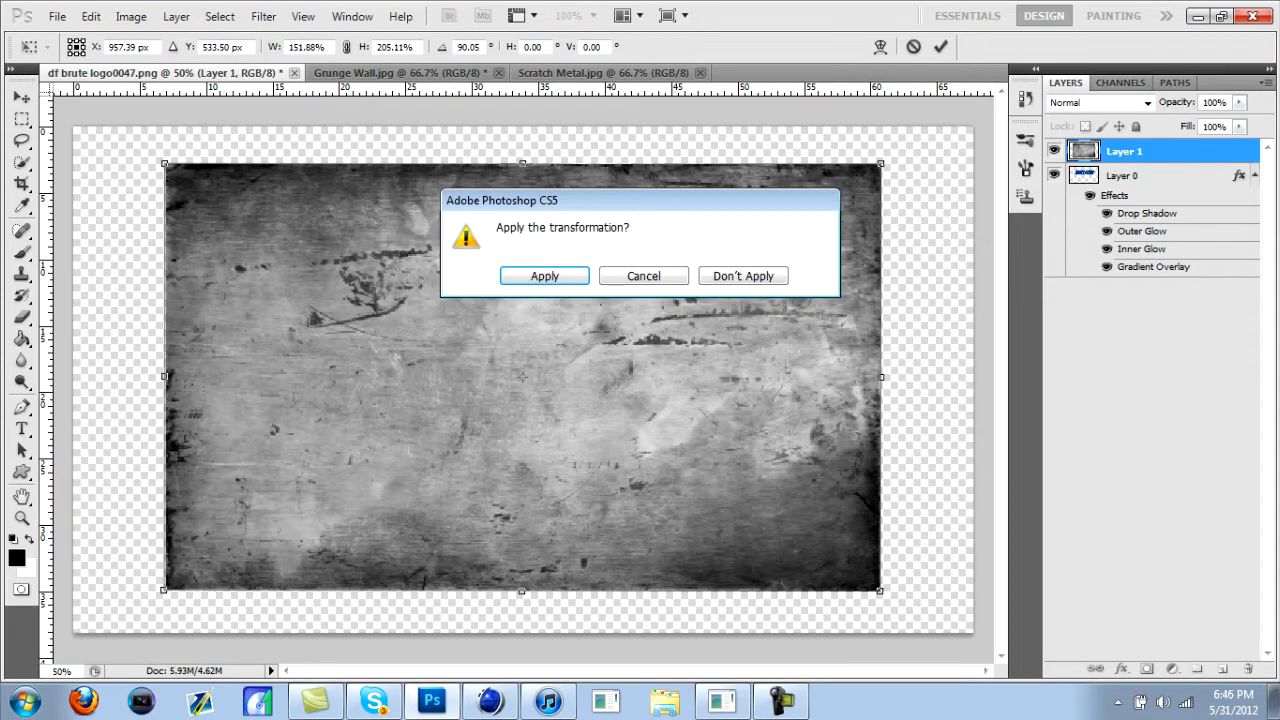
pyautogui.press('Return')
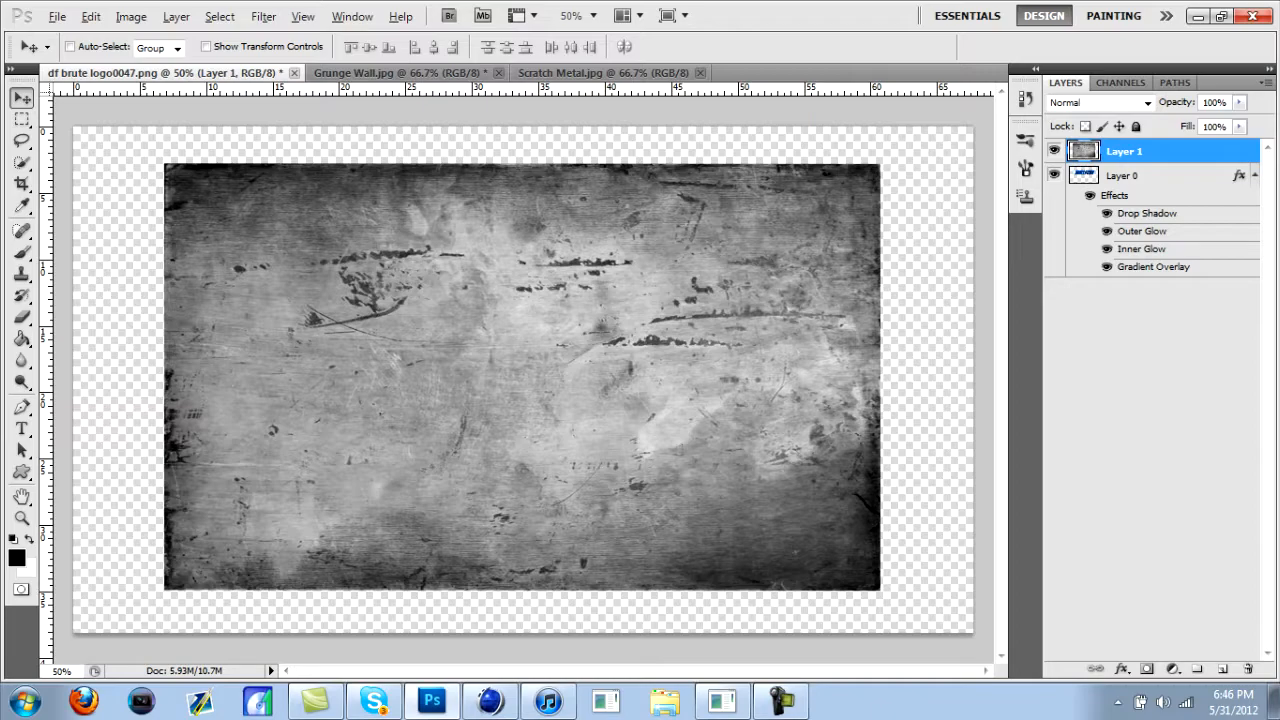
# Step: Clip the grunge wall layer to the BRUTE lettering, blend it with Overlay, and shift the texture sideways within the letters
pyautogui.hotkey('ctrl', 'alt', 'g')
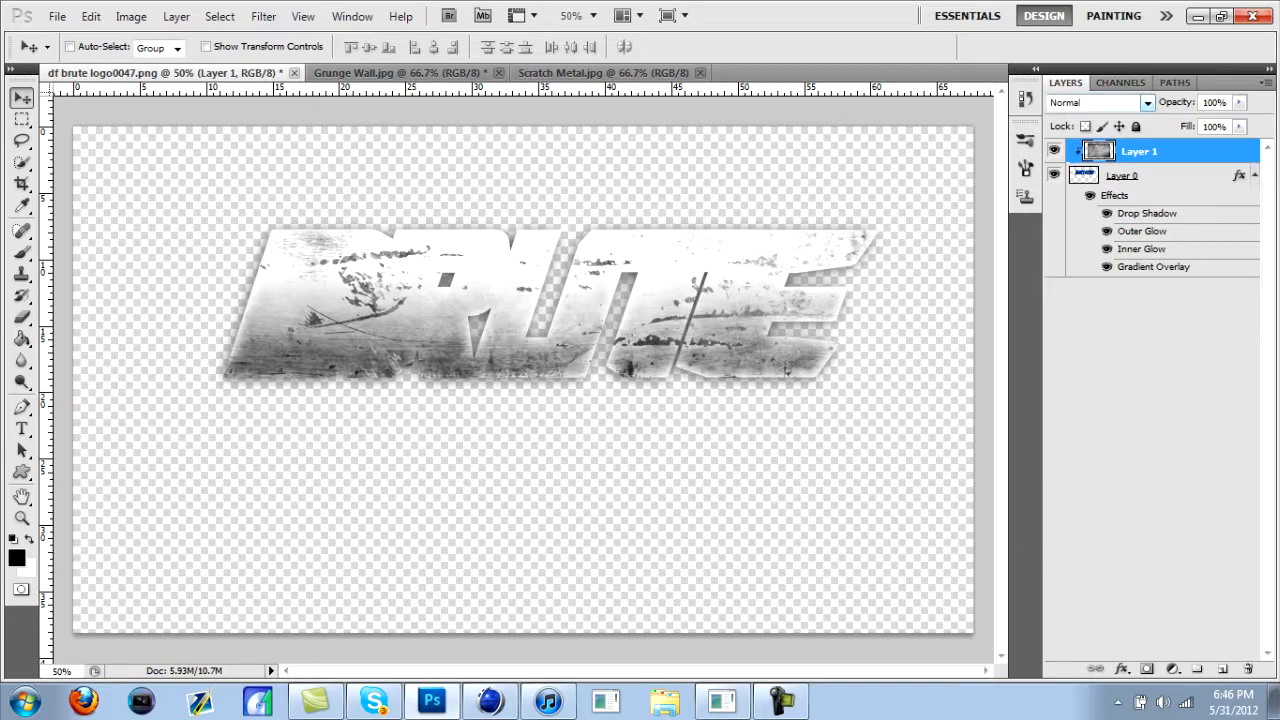
pyautogui.click(1147, 102)
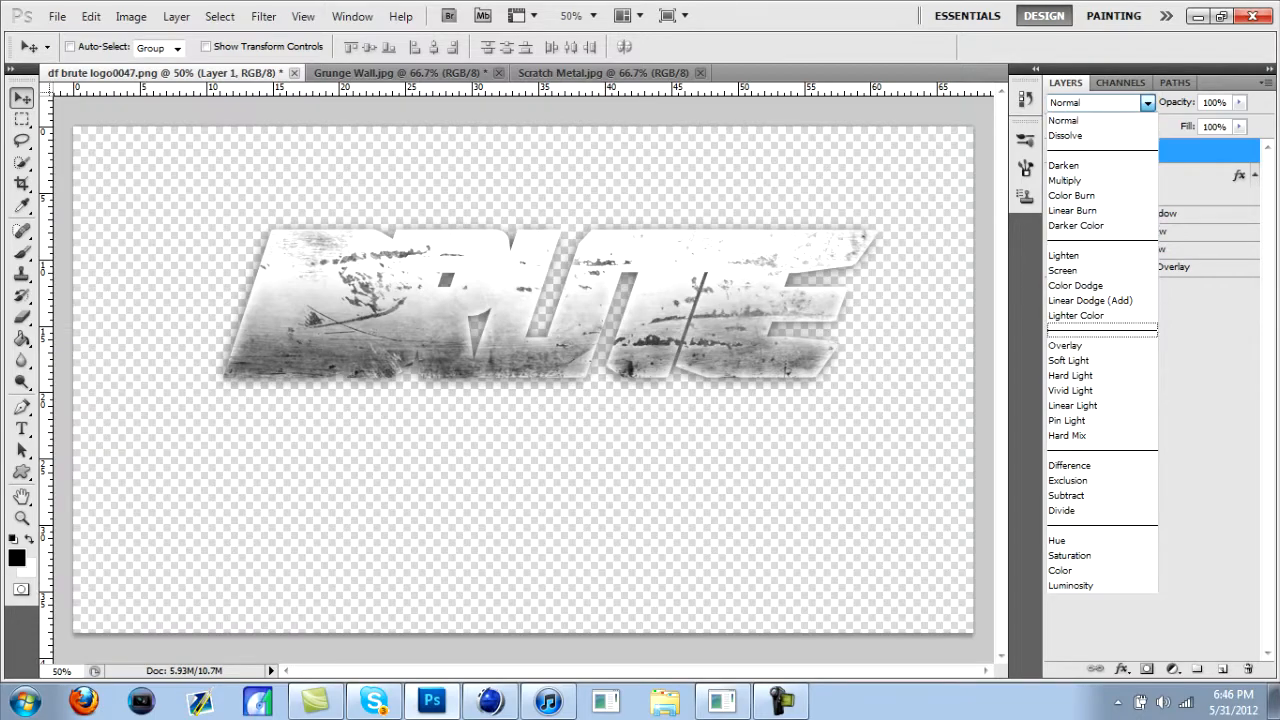
pyautogui.click(1065, 345)
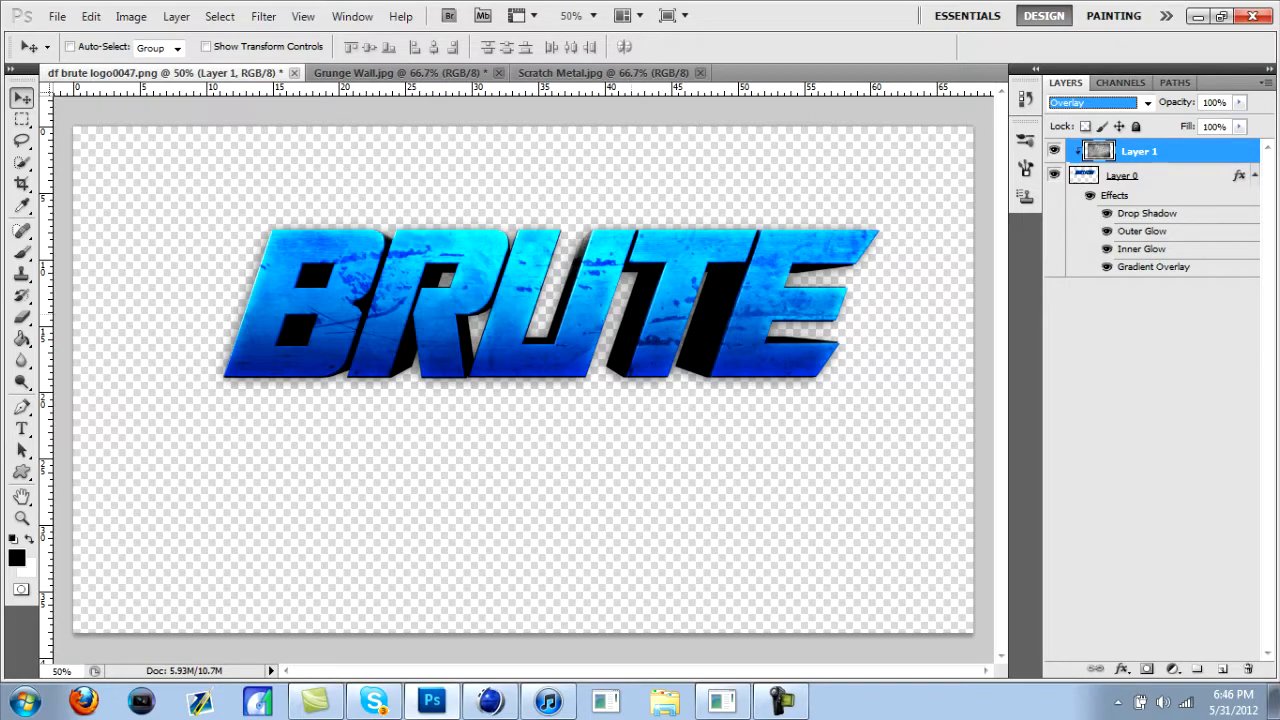
pyautogui.moveTo(500, 316); pyautogui.dragTo(582, 314)
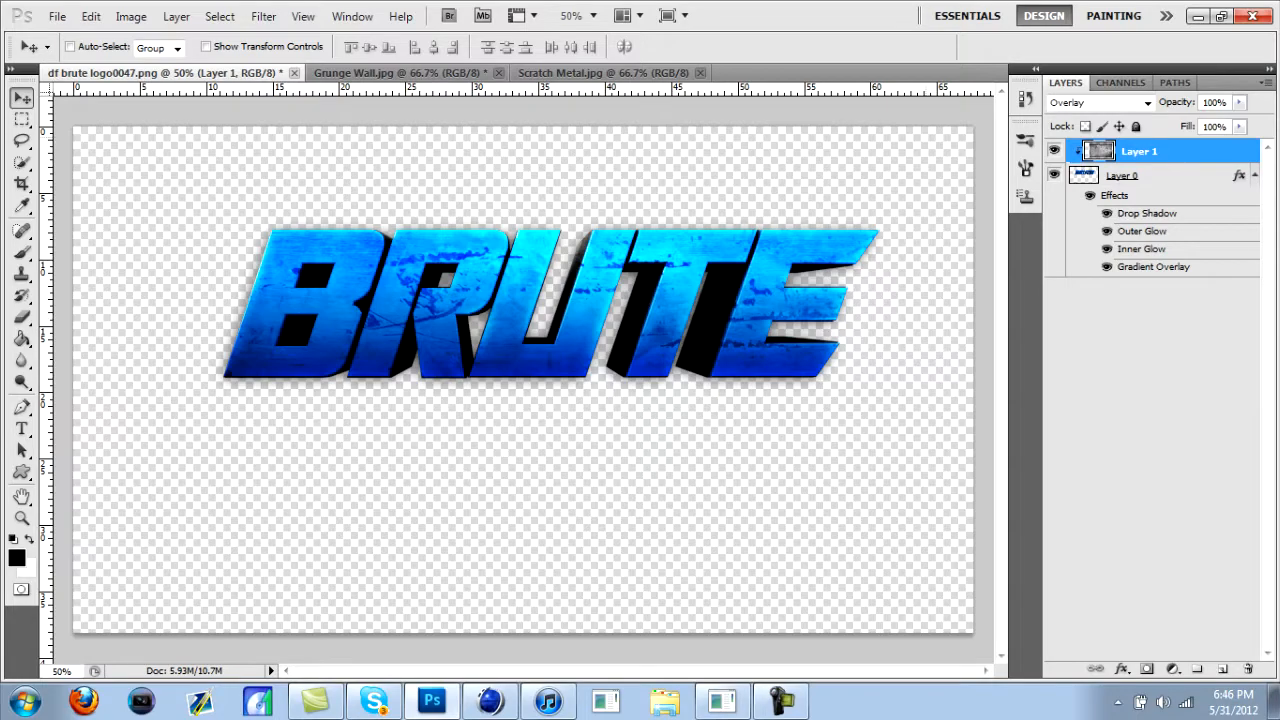
# Step: Delete the grunge wall layer and bring the whole Scratch Metal.jpg image into the logo document in its place
pyautogui.press('Delete')
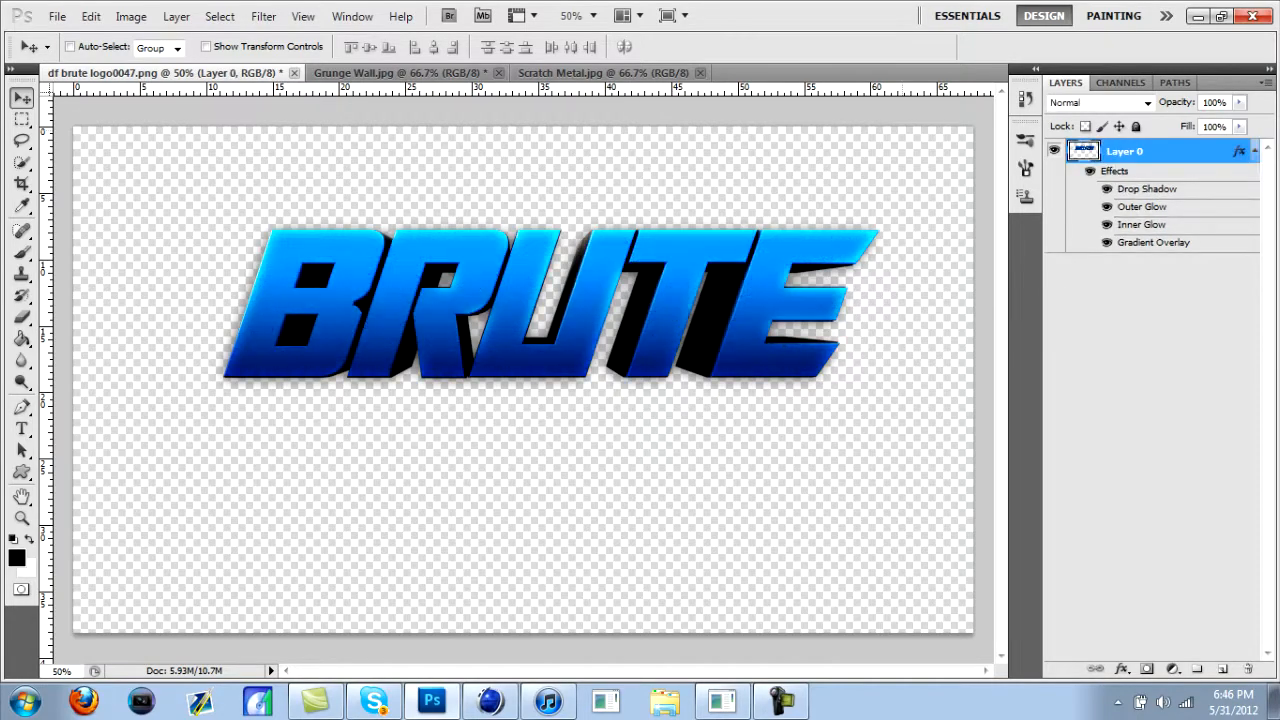
pyautogui.click(603, 73)
pyautogui.hotkey('ctrl', 'a')
pyautogui.moveTo(523, 380); pyautogui.dragTo(326, 331)
# Step: Rotate the scratched metal layer about 89° and enlarge it to about 150% by 190% so it covers the BRUTE lettering
pyautogui.hotkey('ctrl', 't')
pyautogui.moveTo(520, 520); pyautogui.dragTo(147, 465)
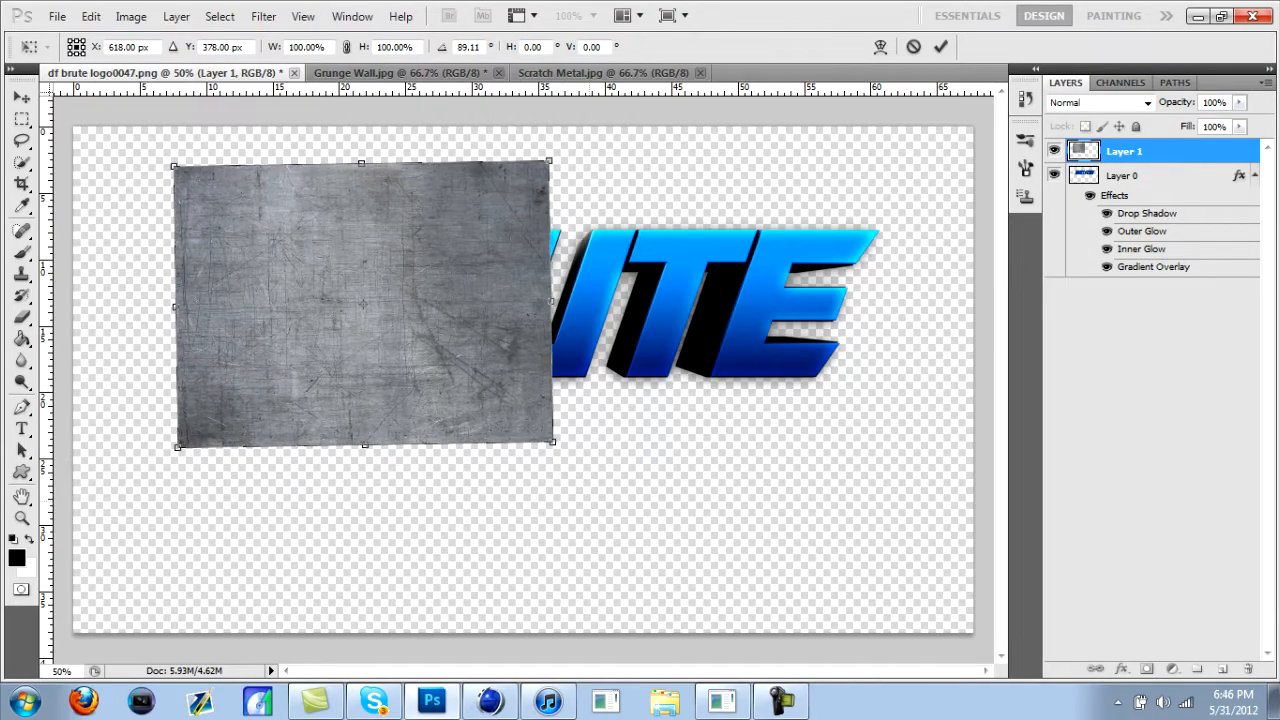
pyautogui.moveTo(553, 441); pyautogui.dragTo(890, 577)
pyautogui.click(22, 97)
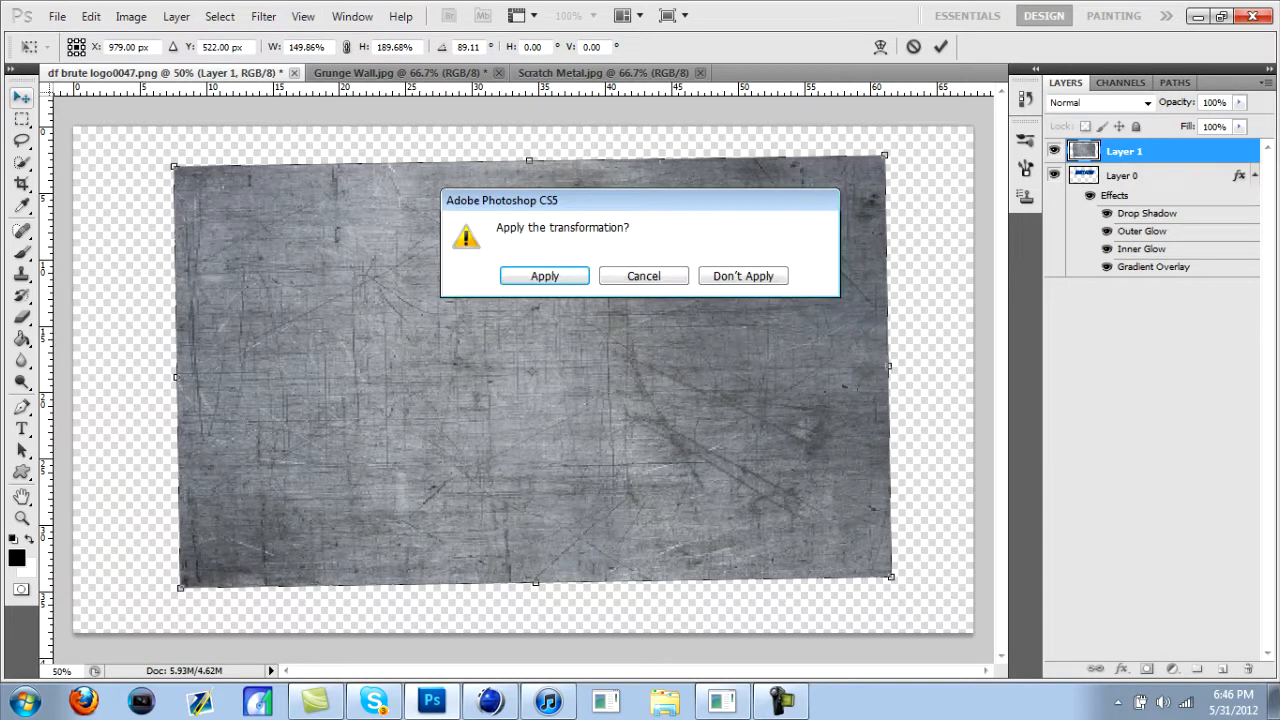
pyautogui.click(545, 275)
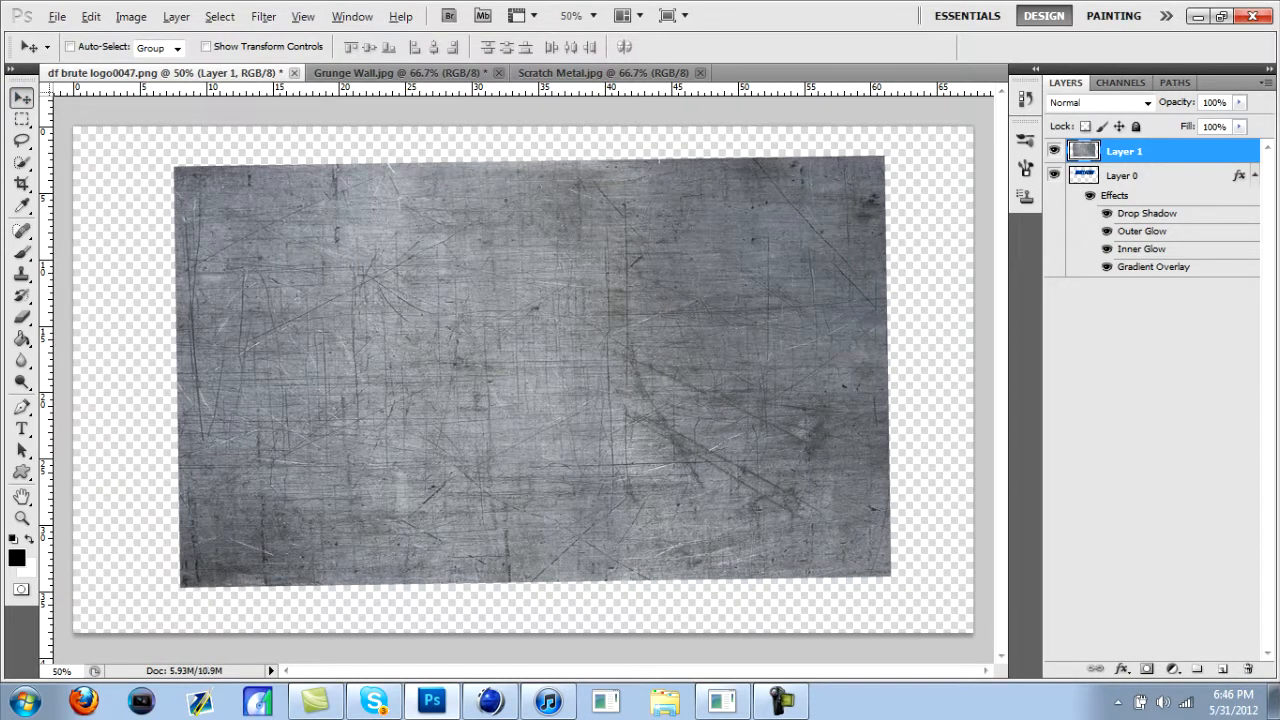
# Step: Clip the scratched metal layer to the BRUTE lettering and set its blend mode to Overlay
pyautogui.hotkey('ctrl', 'alt', 'g')
pyautogui.click(1147, 102)
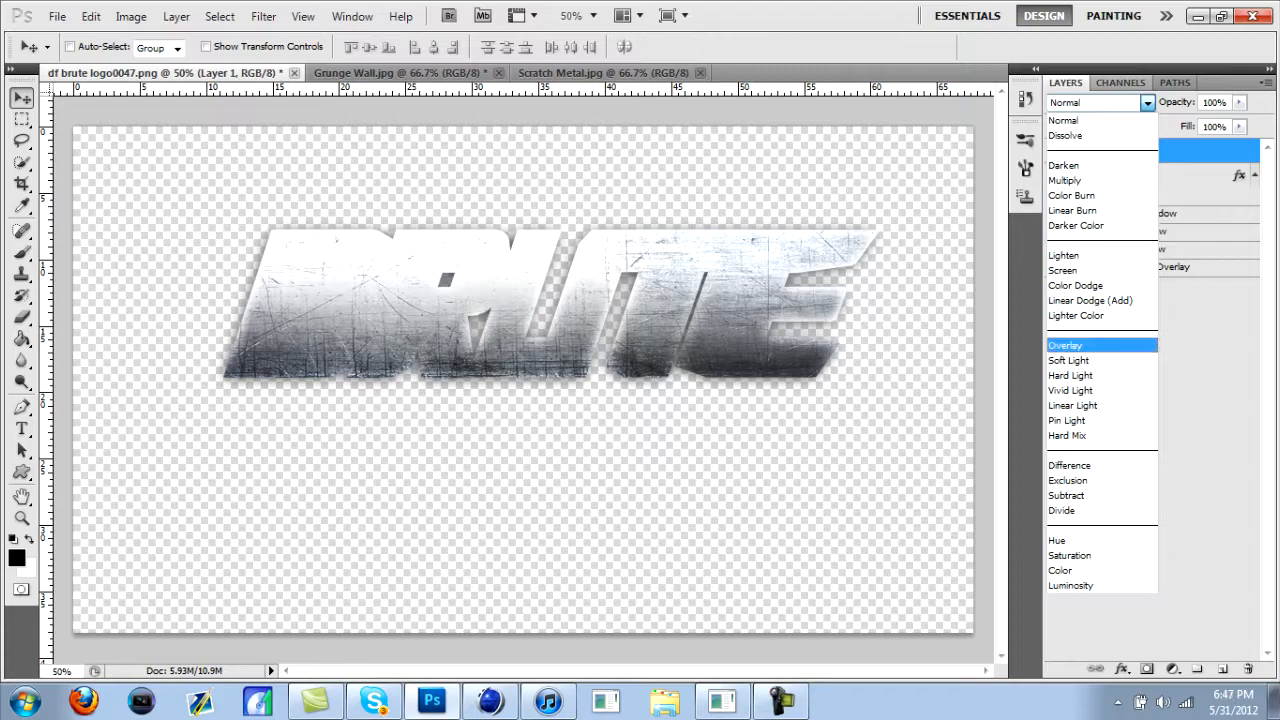
pyautogui.click(1100, 345)
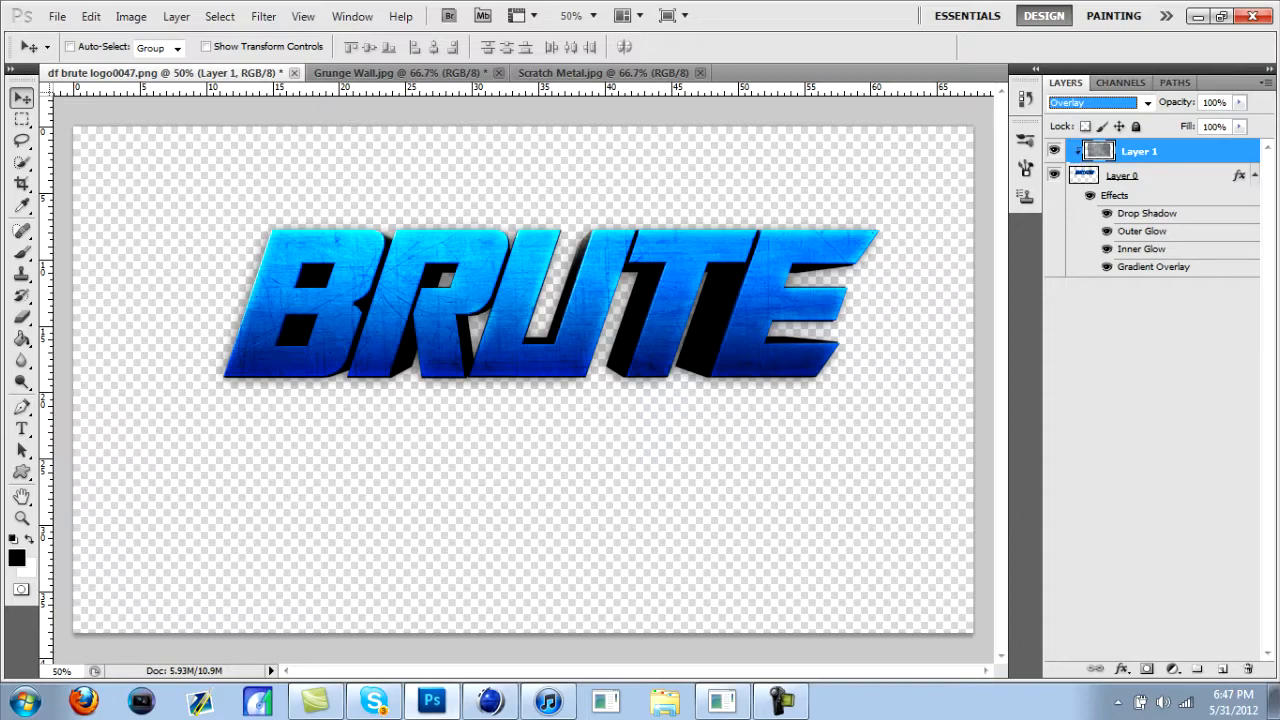
# Step: Transform Layer 0 and Layer 1 together, rotating them about -90° and scaling to about 61% by 81% so BRUTE fits vertically on the canvas
pyautogui.keyDown('shift'); pyautogui.click(1124, 175); pyautogui.keyUp('shift')
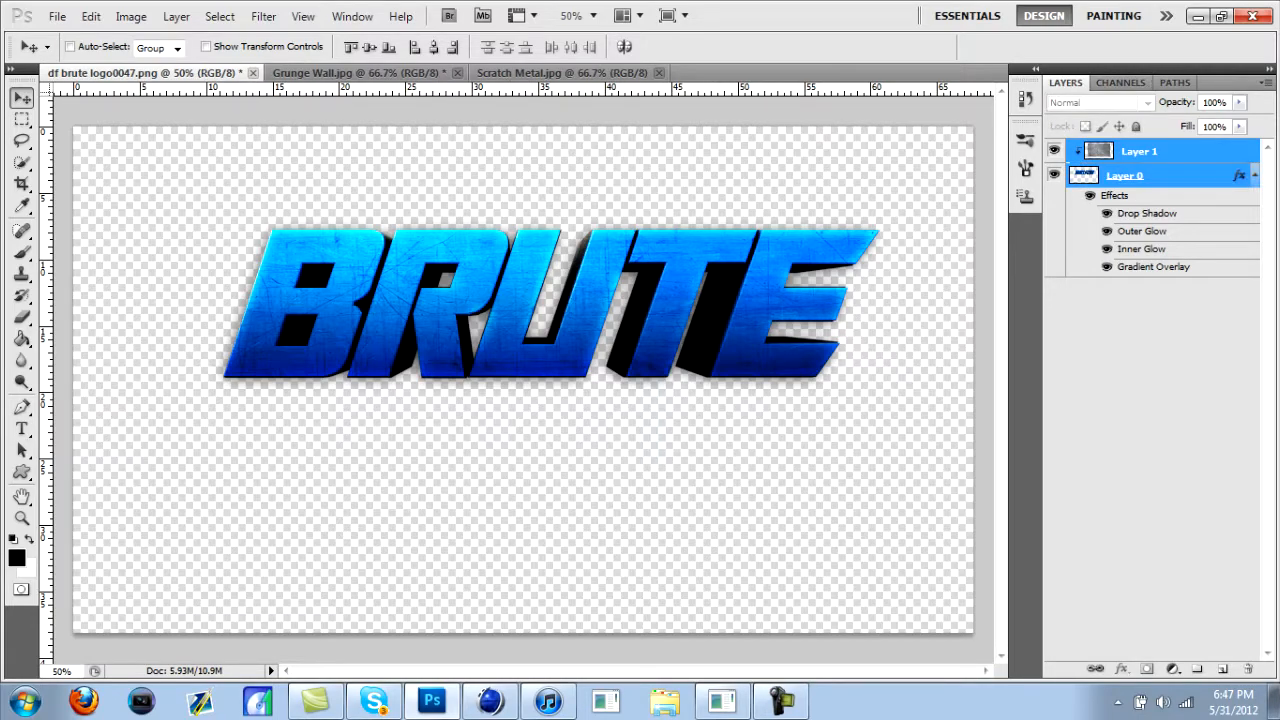
pyautogui.hotkey('ctrl', 't')
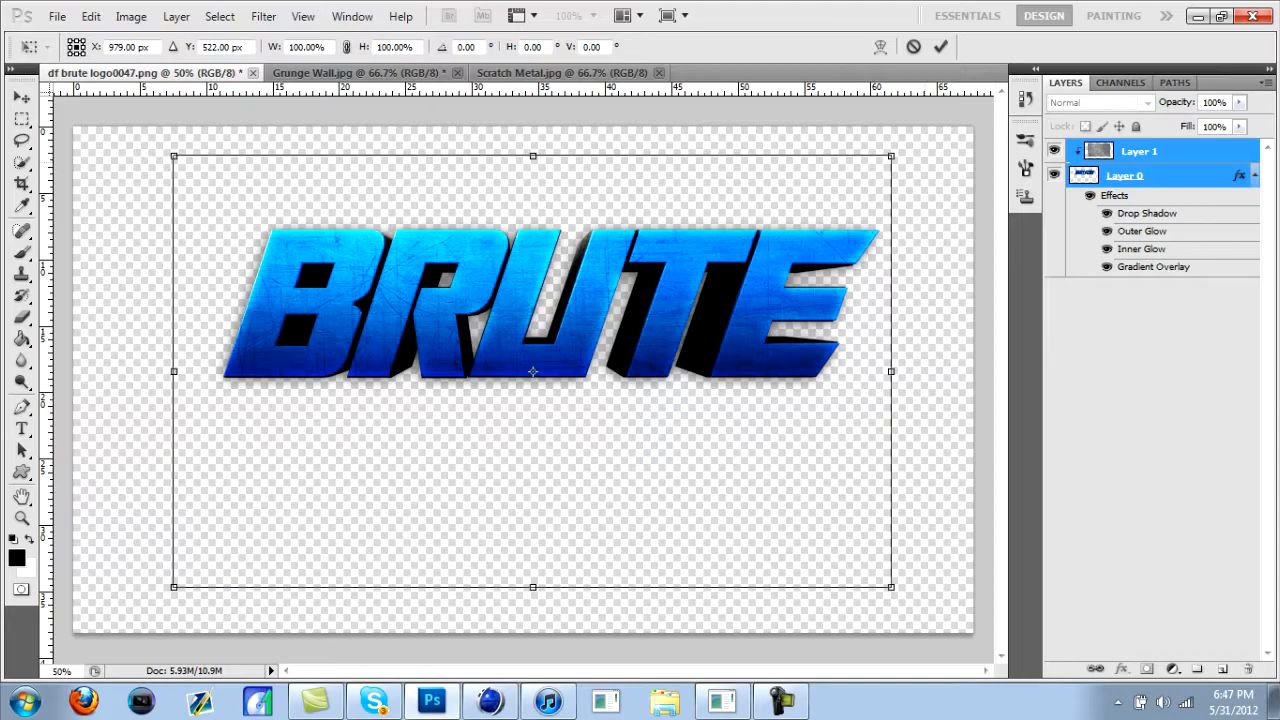
pyautogui.moveTo(920, 130); pyautogui.dragTo(602, 20)
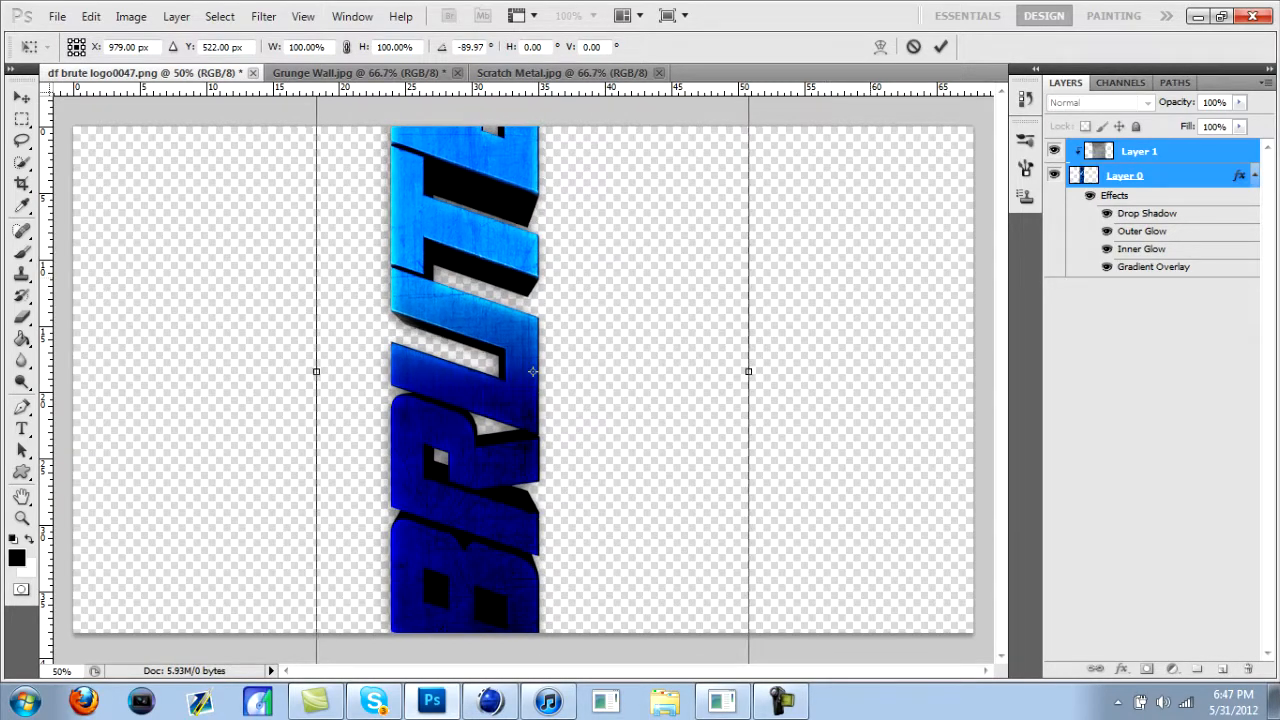
pyautogui.moveTo(533, 372); pyautogui.dragTo(525, 548)
pyautogui.moveTo(741, 189); pyautogui.dragTo(657, 470)
pyautogui.moveTo(500, 585); pyautogui.dragTo(547, 292)
pyautogui.moveTo(530, 395); pyautogui.dragTo(535, 374)
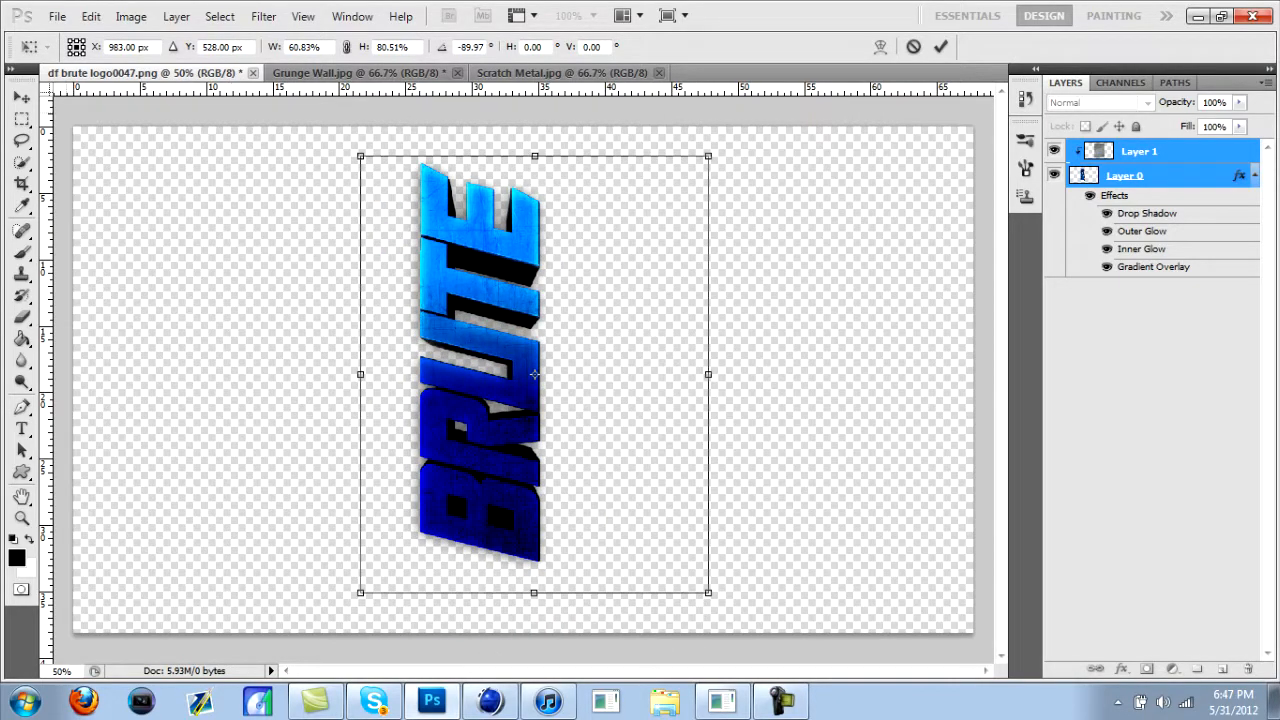
pyautogui.press('v')
pyautogui.press('Return')
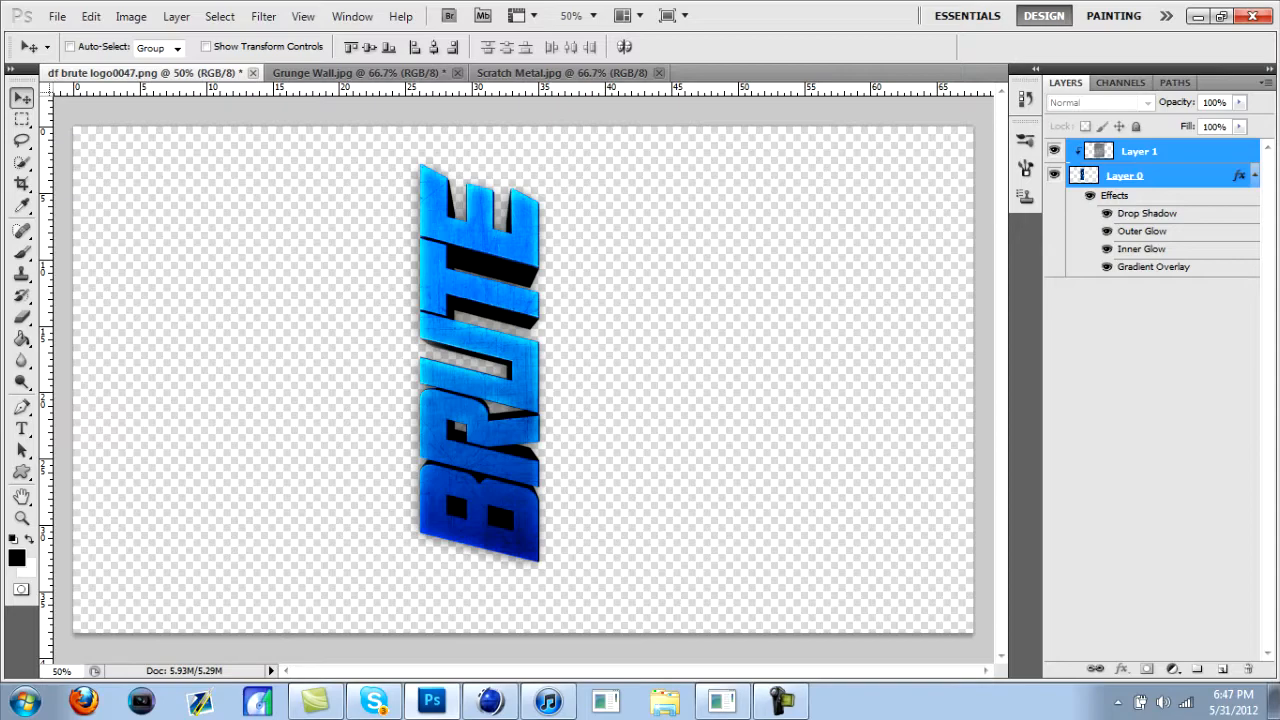
# Step: Set the Gradient Overlay angle on Layer 0 to 180° and shift the gradient sideways across the vertical lettering
pyautogui.click(1150, 175)
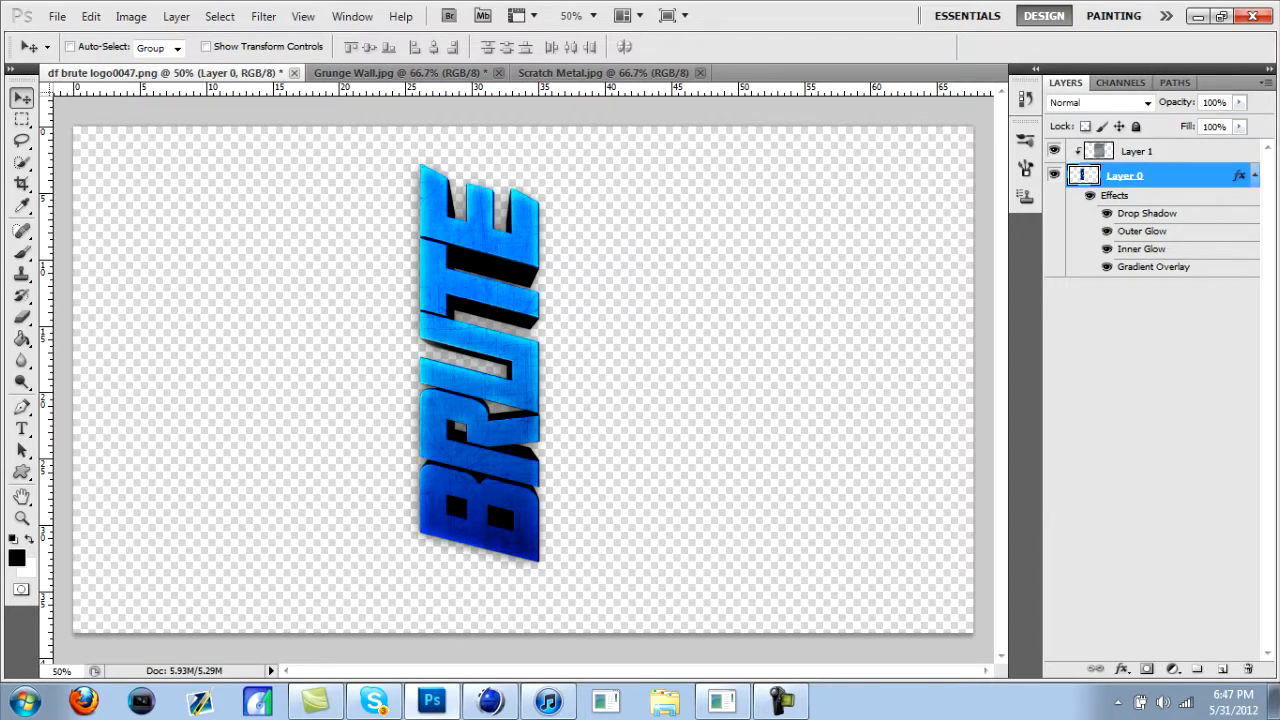
pyautogui.doubleClick(1153, 267)
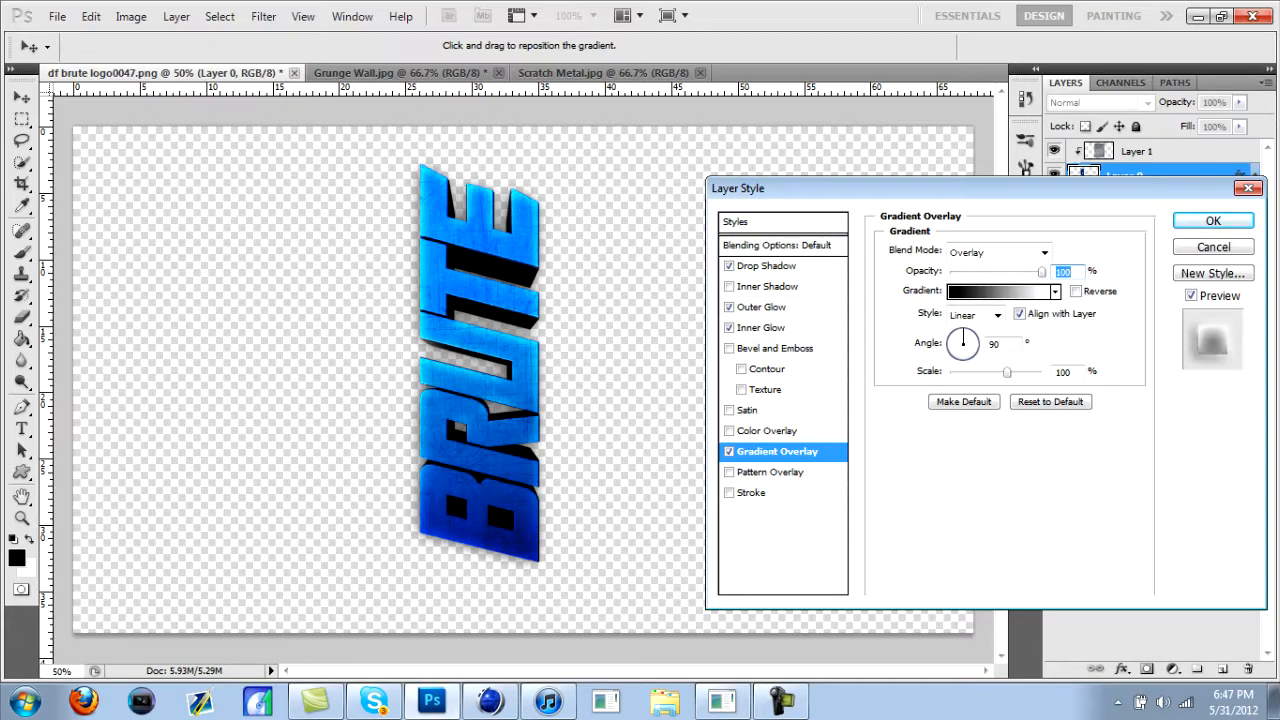
pyautogui.moveTo(963, 331)
pyautogui.mouseDown()
pyautogui.moveTo(978, 346)
pyautogui.moveTo(967, 330)
pyautogui.moveTo(947, 344)
pyautogui.mouseUp()
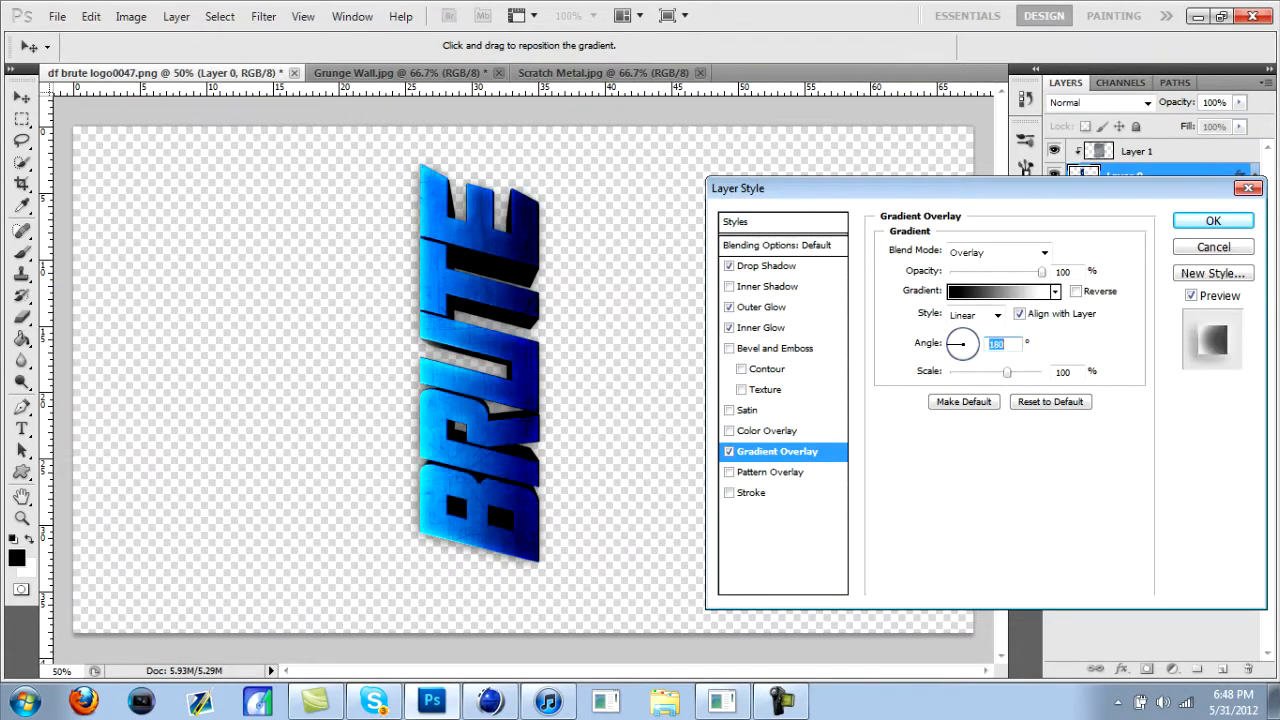
pyautogui.moveTo(480, 360); pyautogui.dragTo(528, 360)
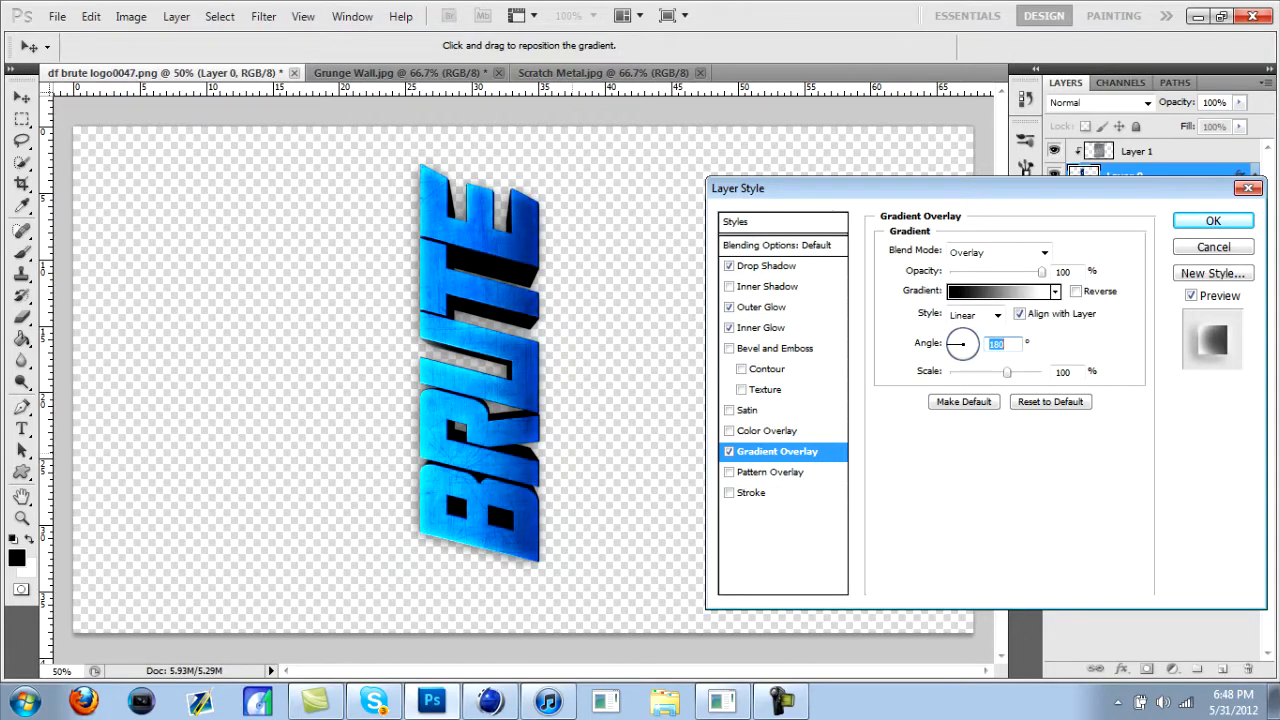
pyautogui.press('Return')
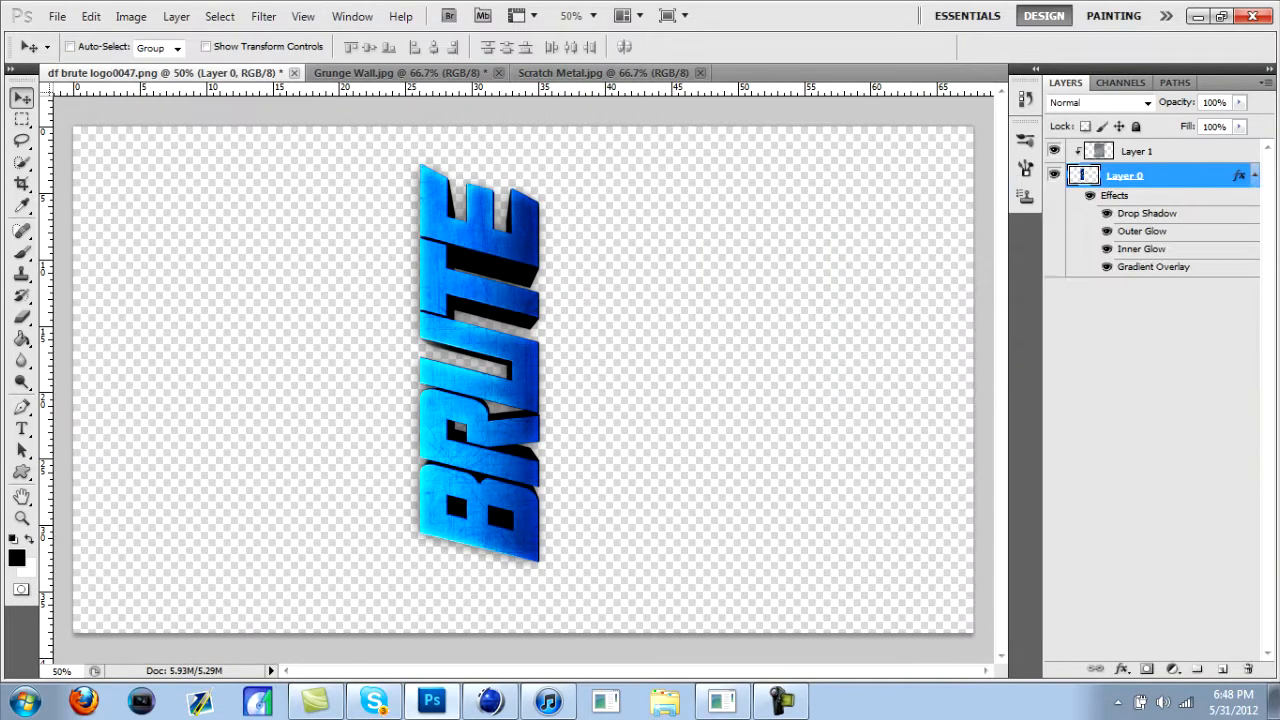